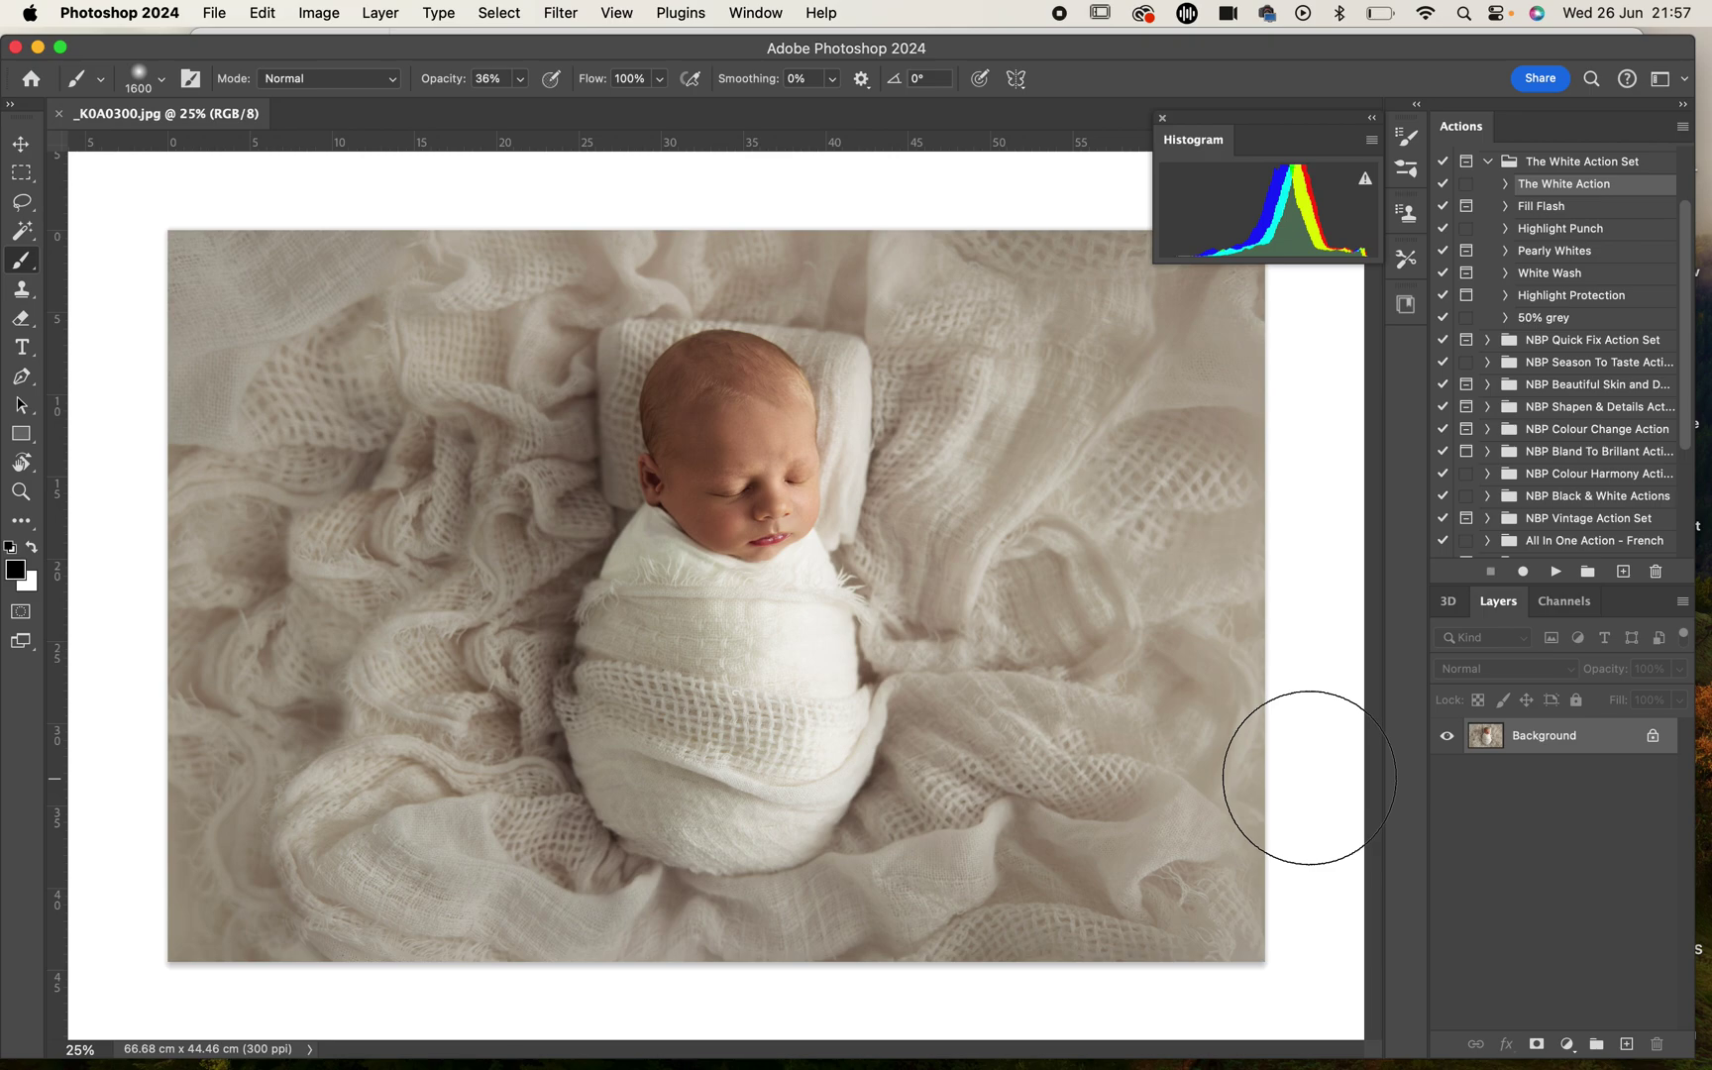
Step: Leave the pasteboard colour unchanged and select the Highlight Protection action in The White Action Set
right_click(1333, 755)
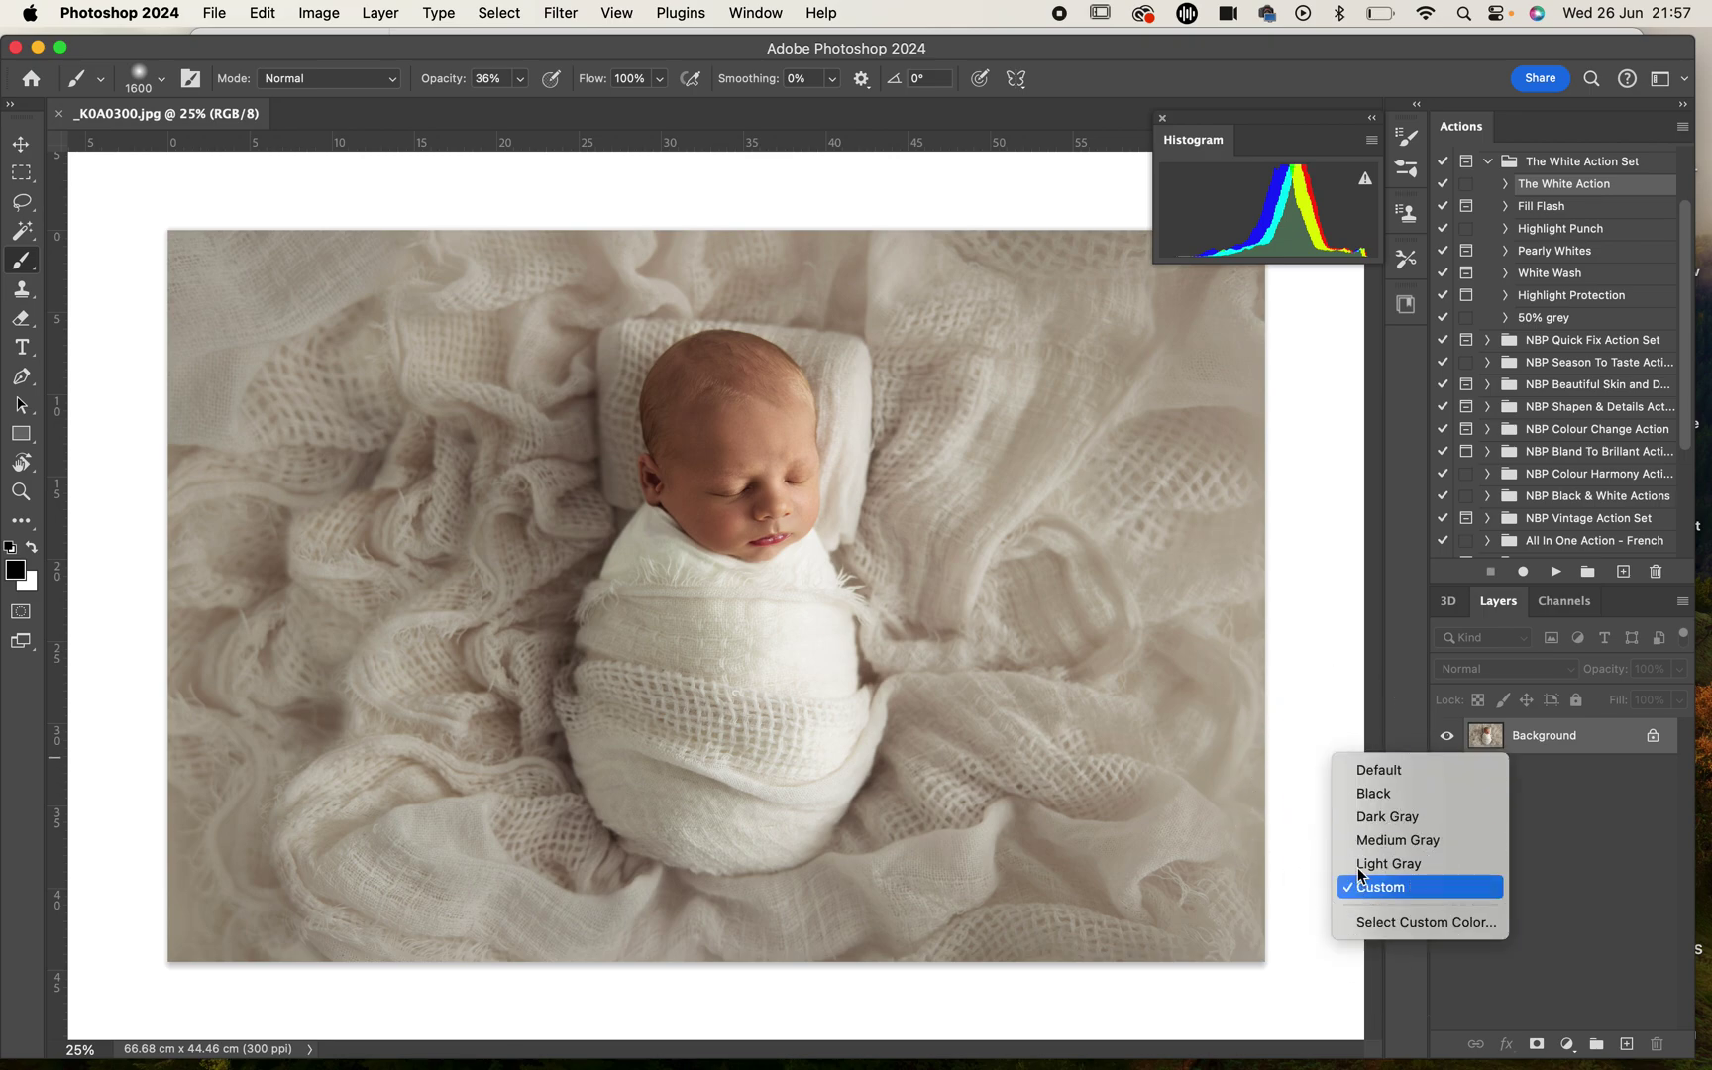
left_click(1289, 718)
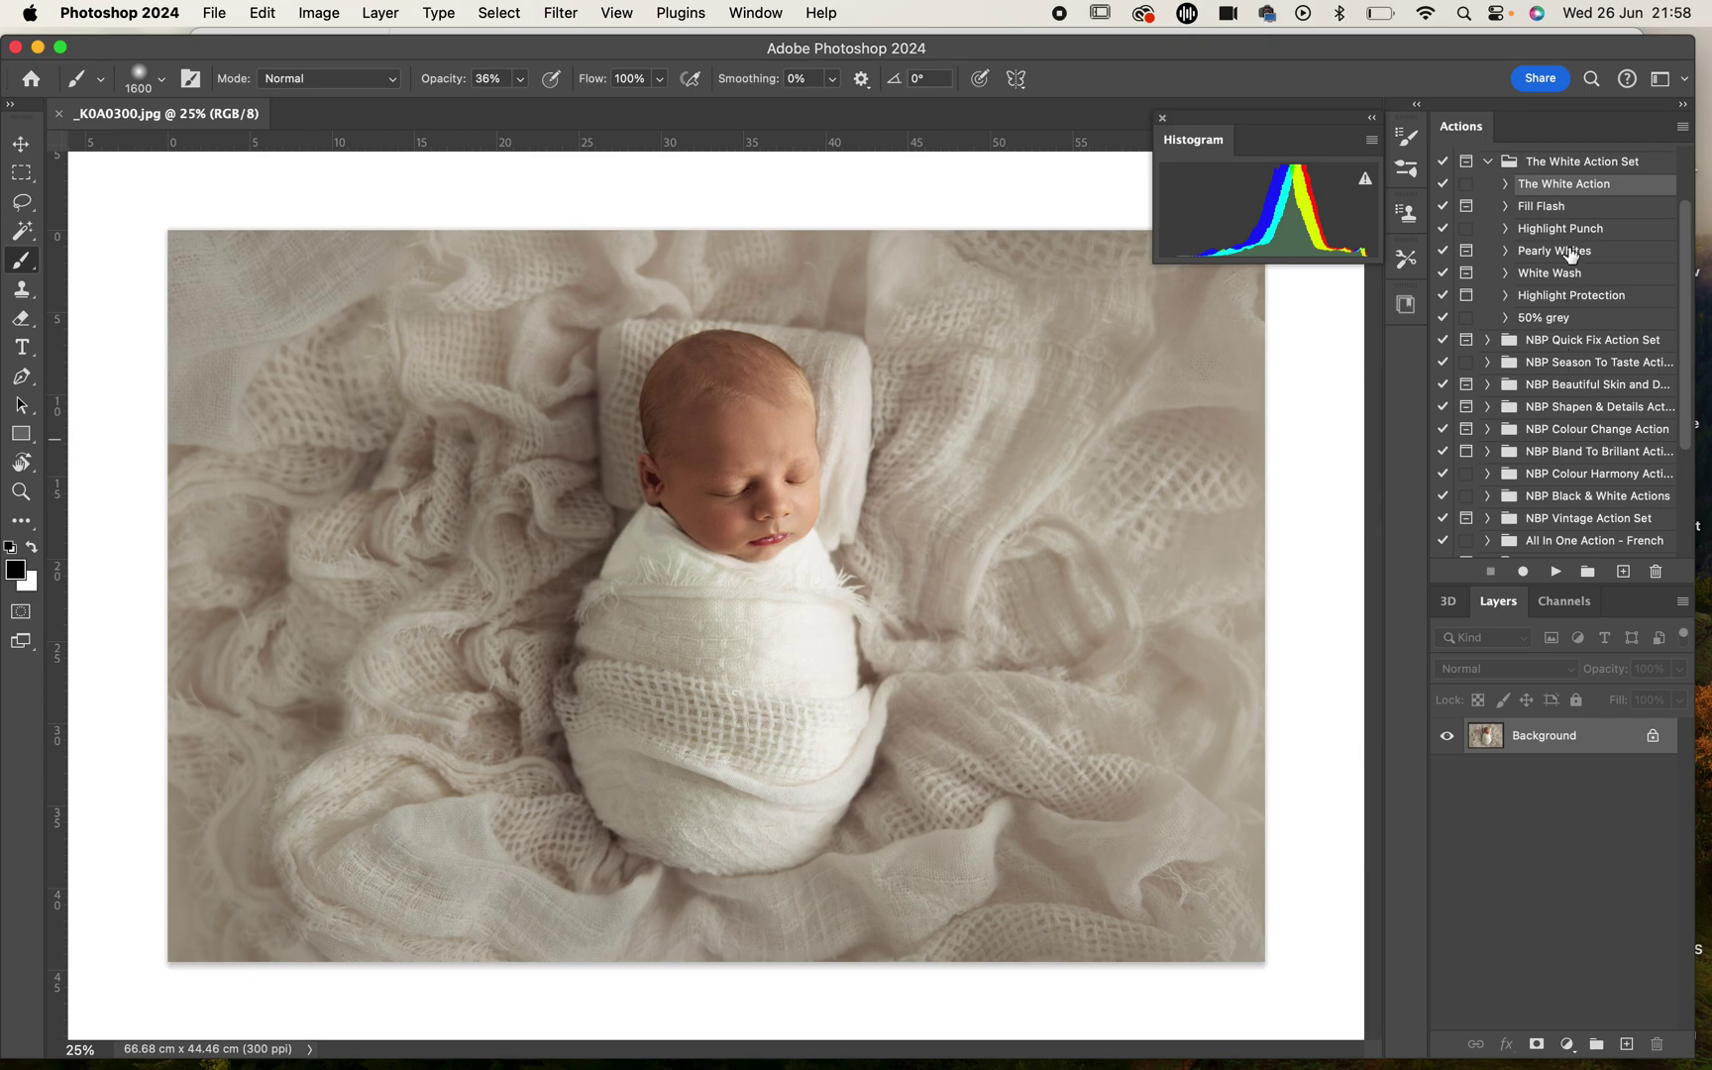
left_click(1548, 297)
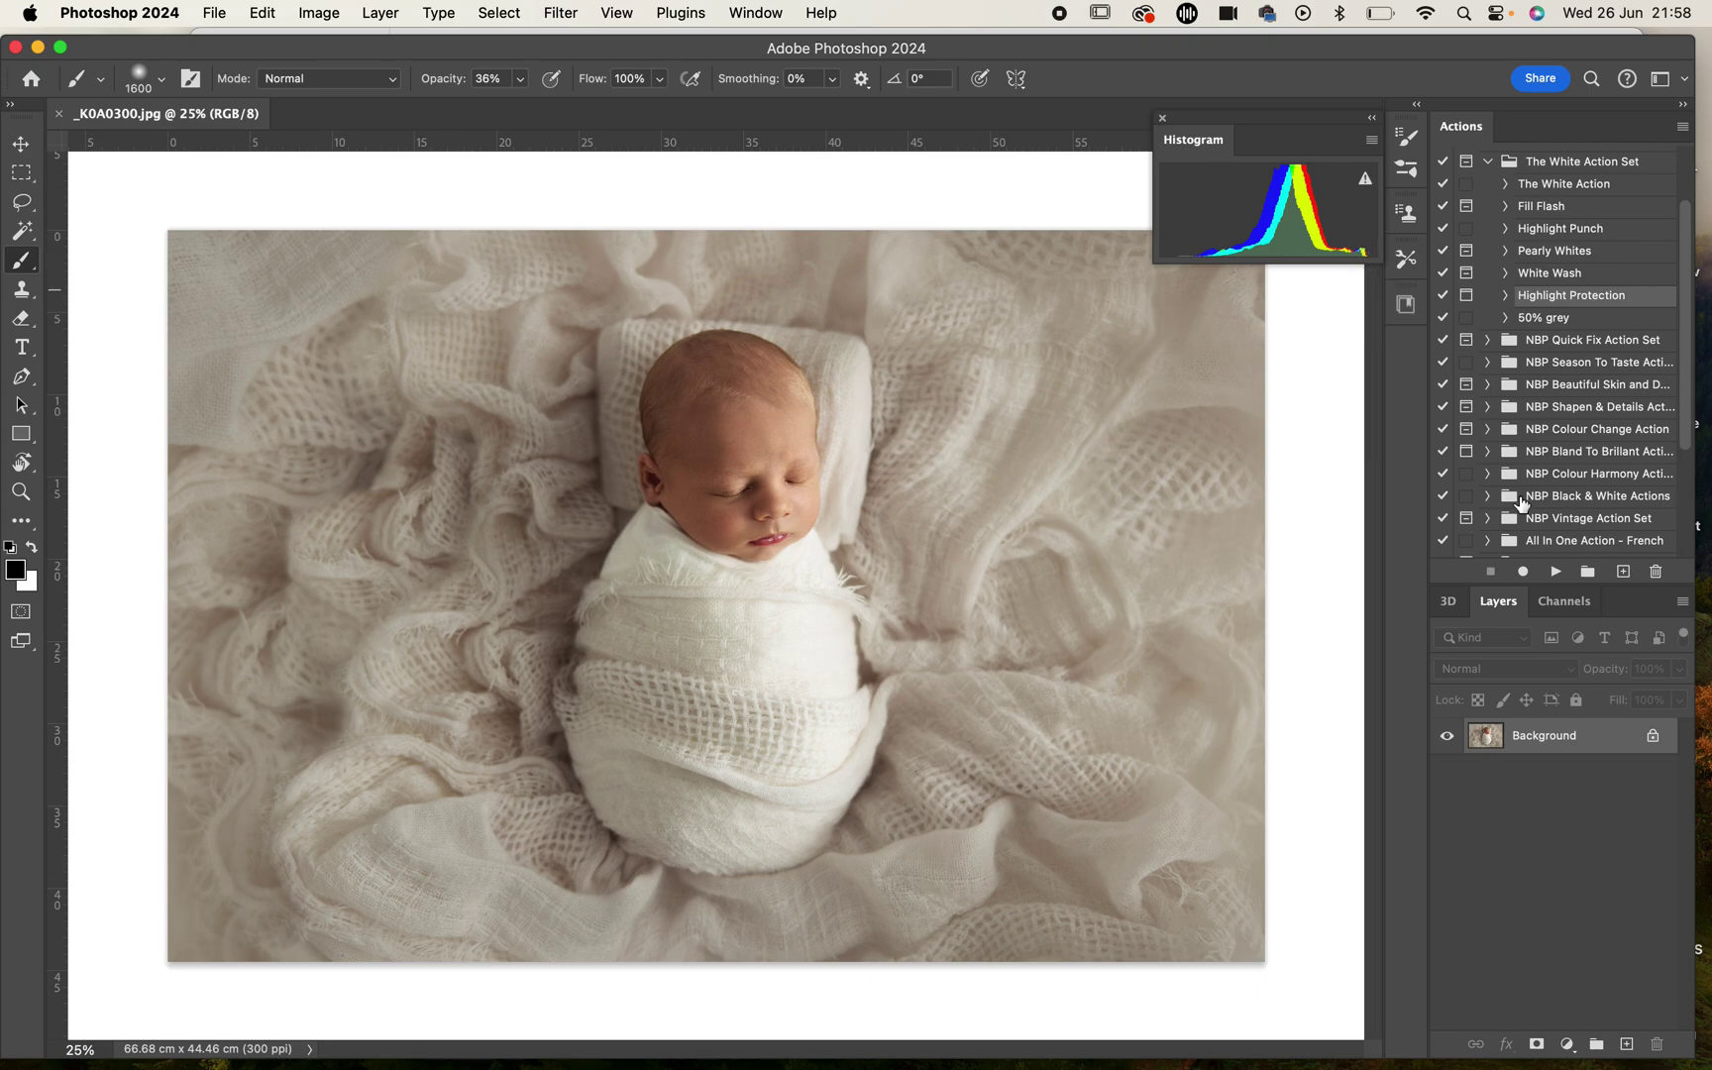
Step: Run Highlight Protection, continuing past its note and accepting the Shadows/Highlights settings
left_click(1555, 572)
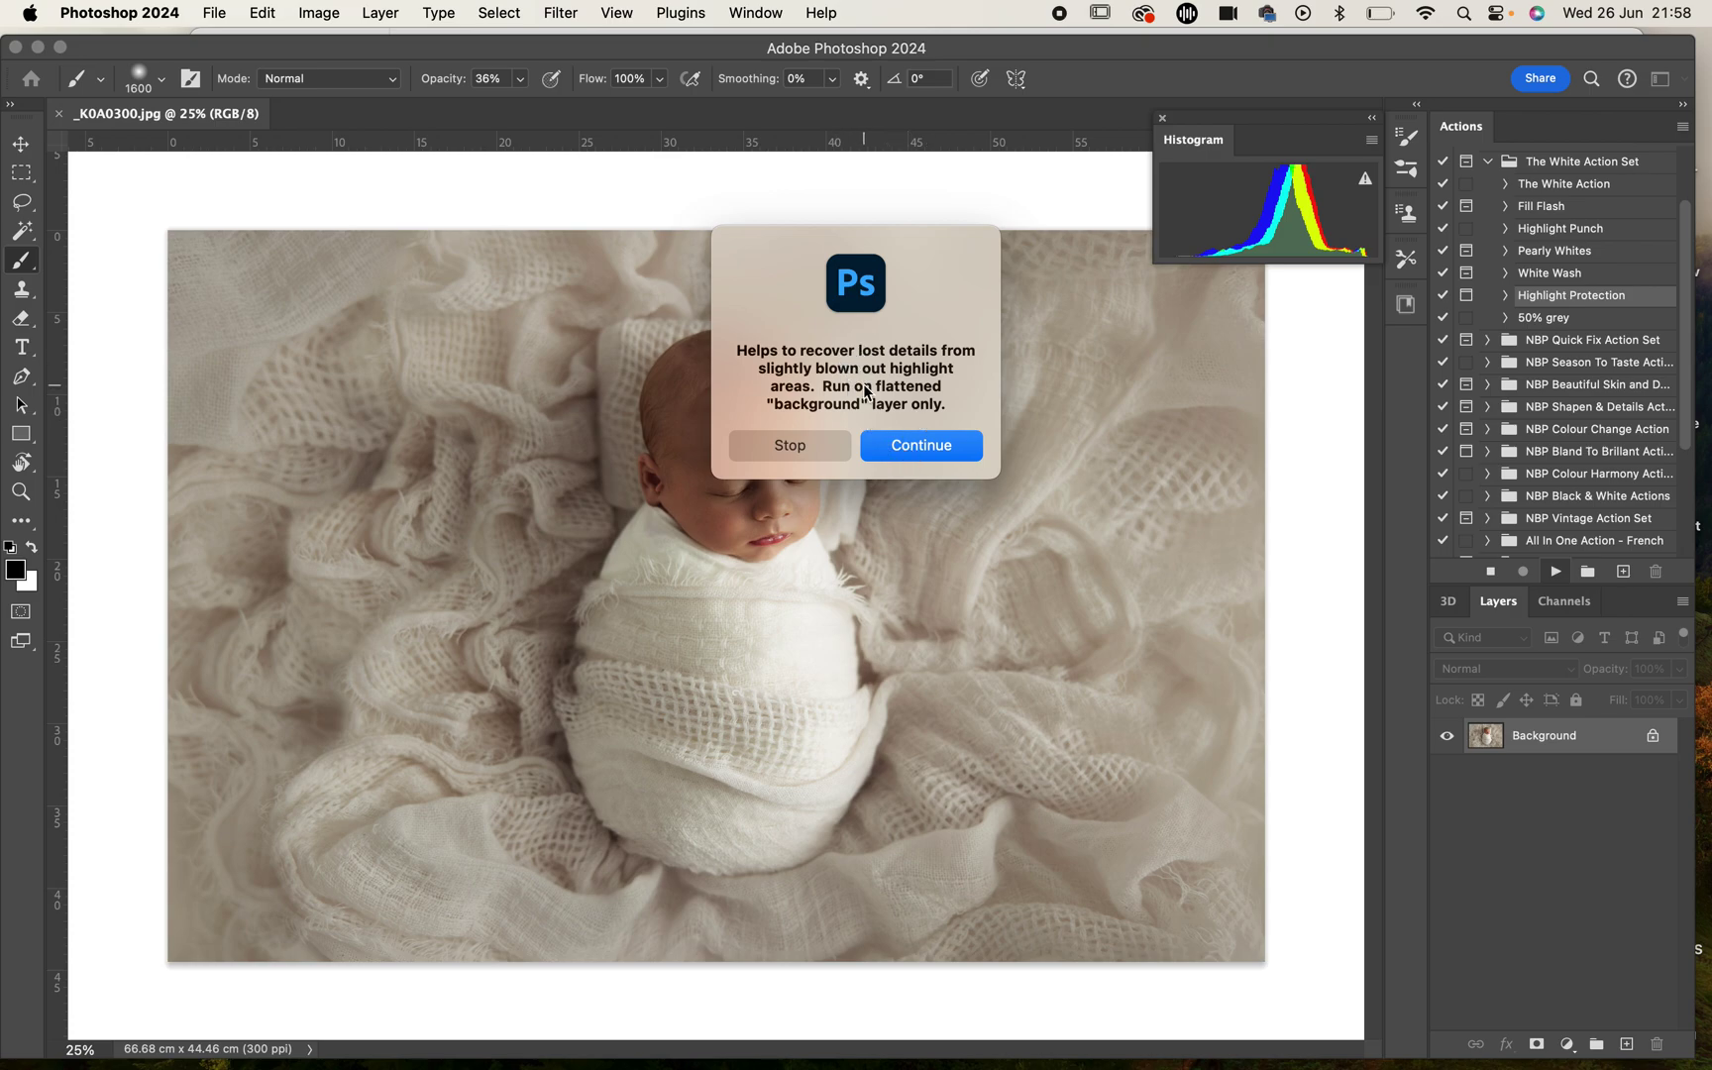
left_click(905, 445)
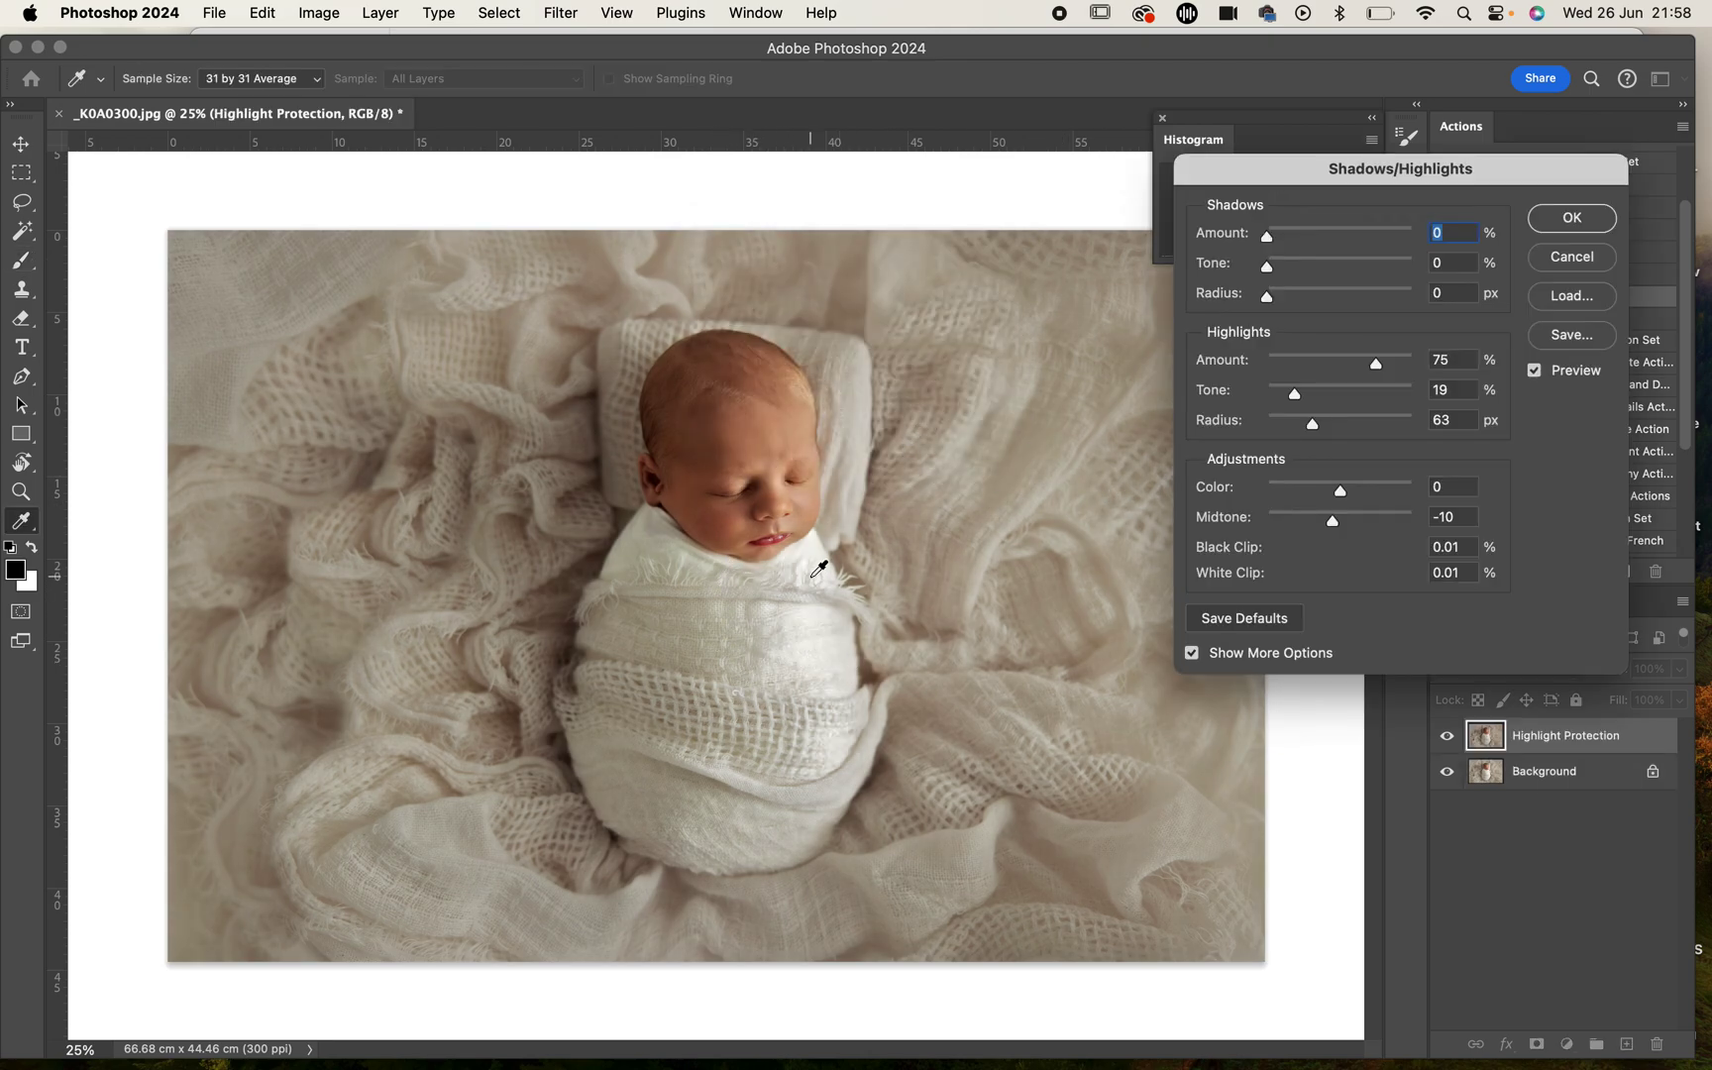
left_click(1591, 220)
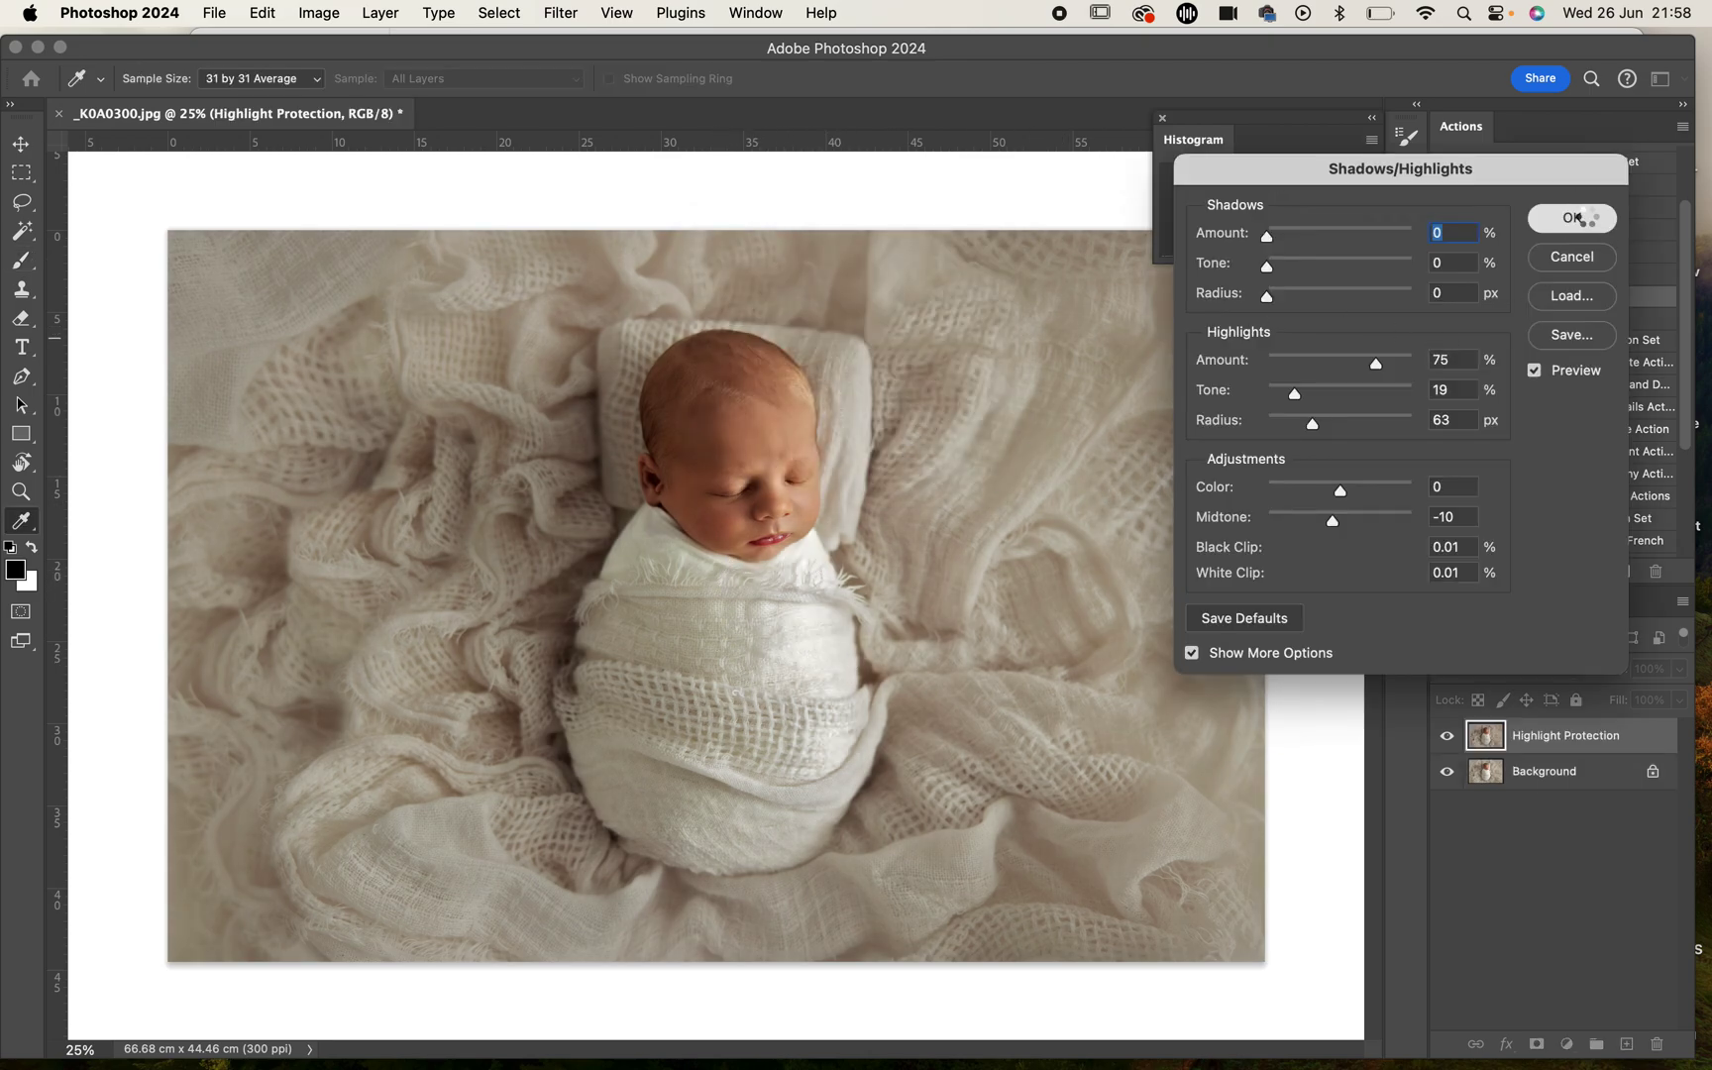
Step: Toggle the 50% Highlight Protection layer off and on twice to compare the result
left_click(1448, 738)
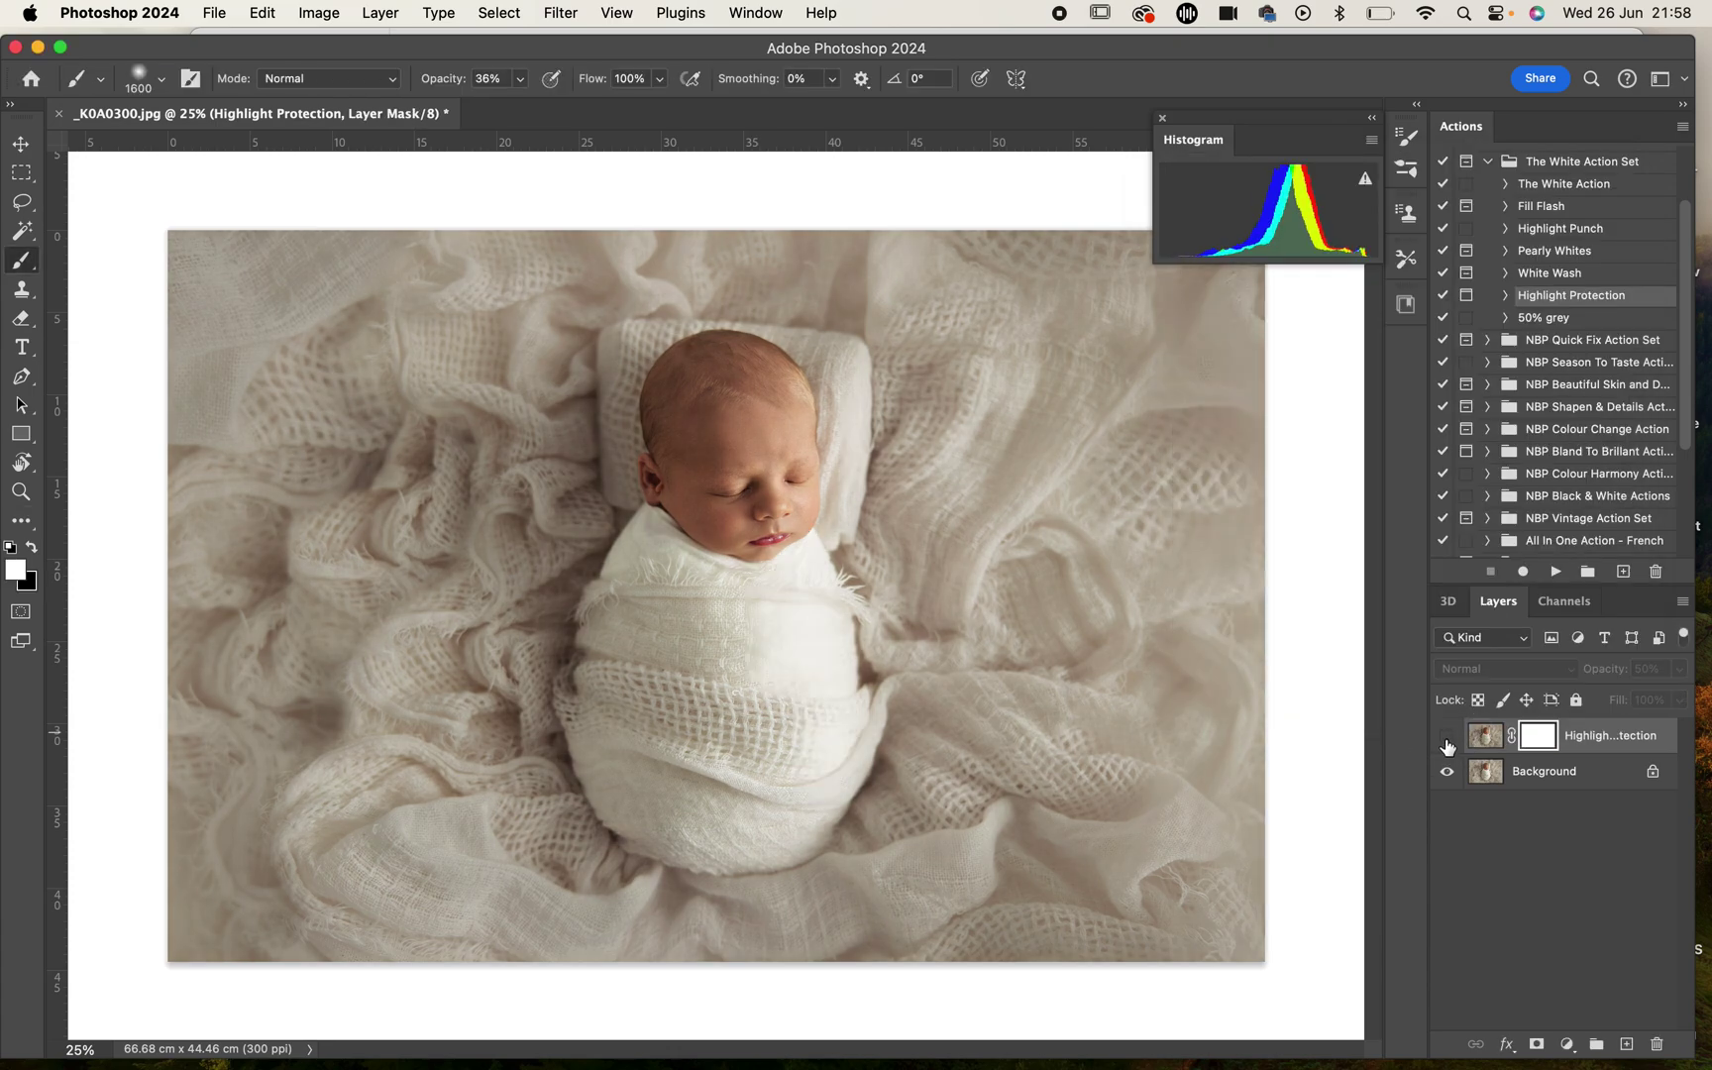
left_click(1448, 737)
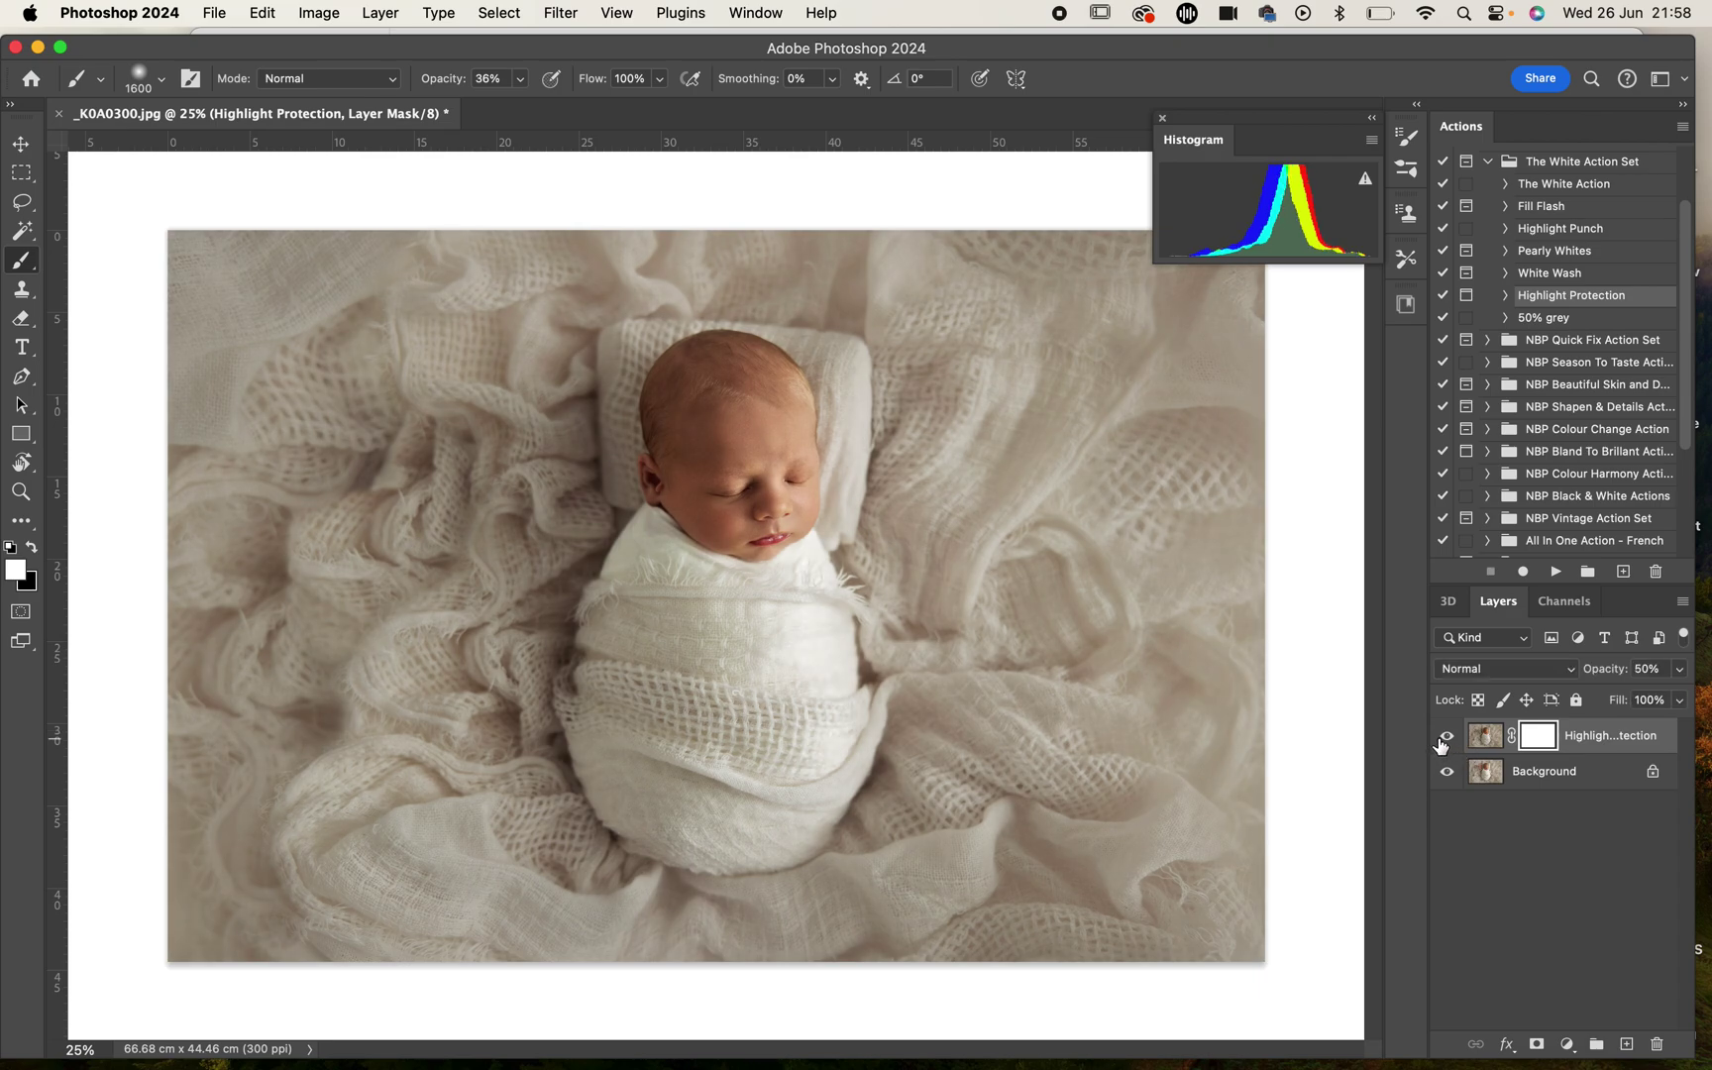
left_click(1447, 739)
left_click(1447, 738)
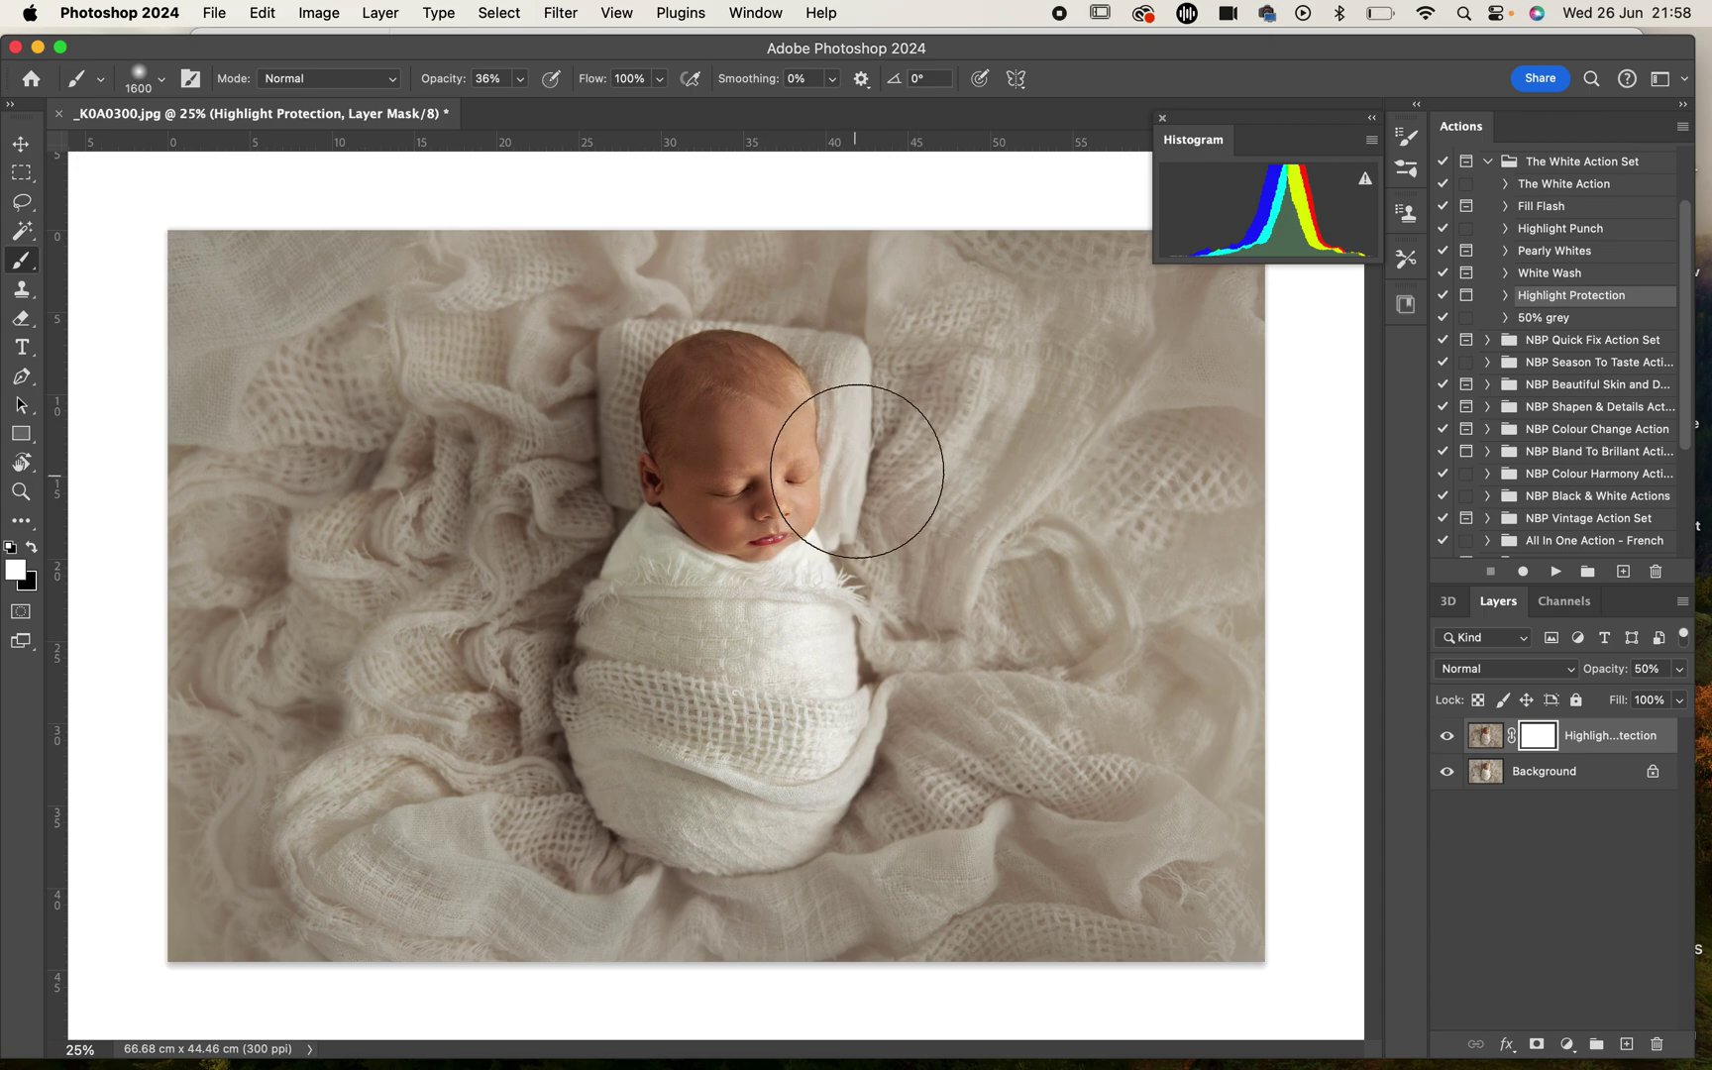
Step: Set black as the foreground colour, zoom in, and ready a 250 px brush at 100% opacity
key("x")
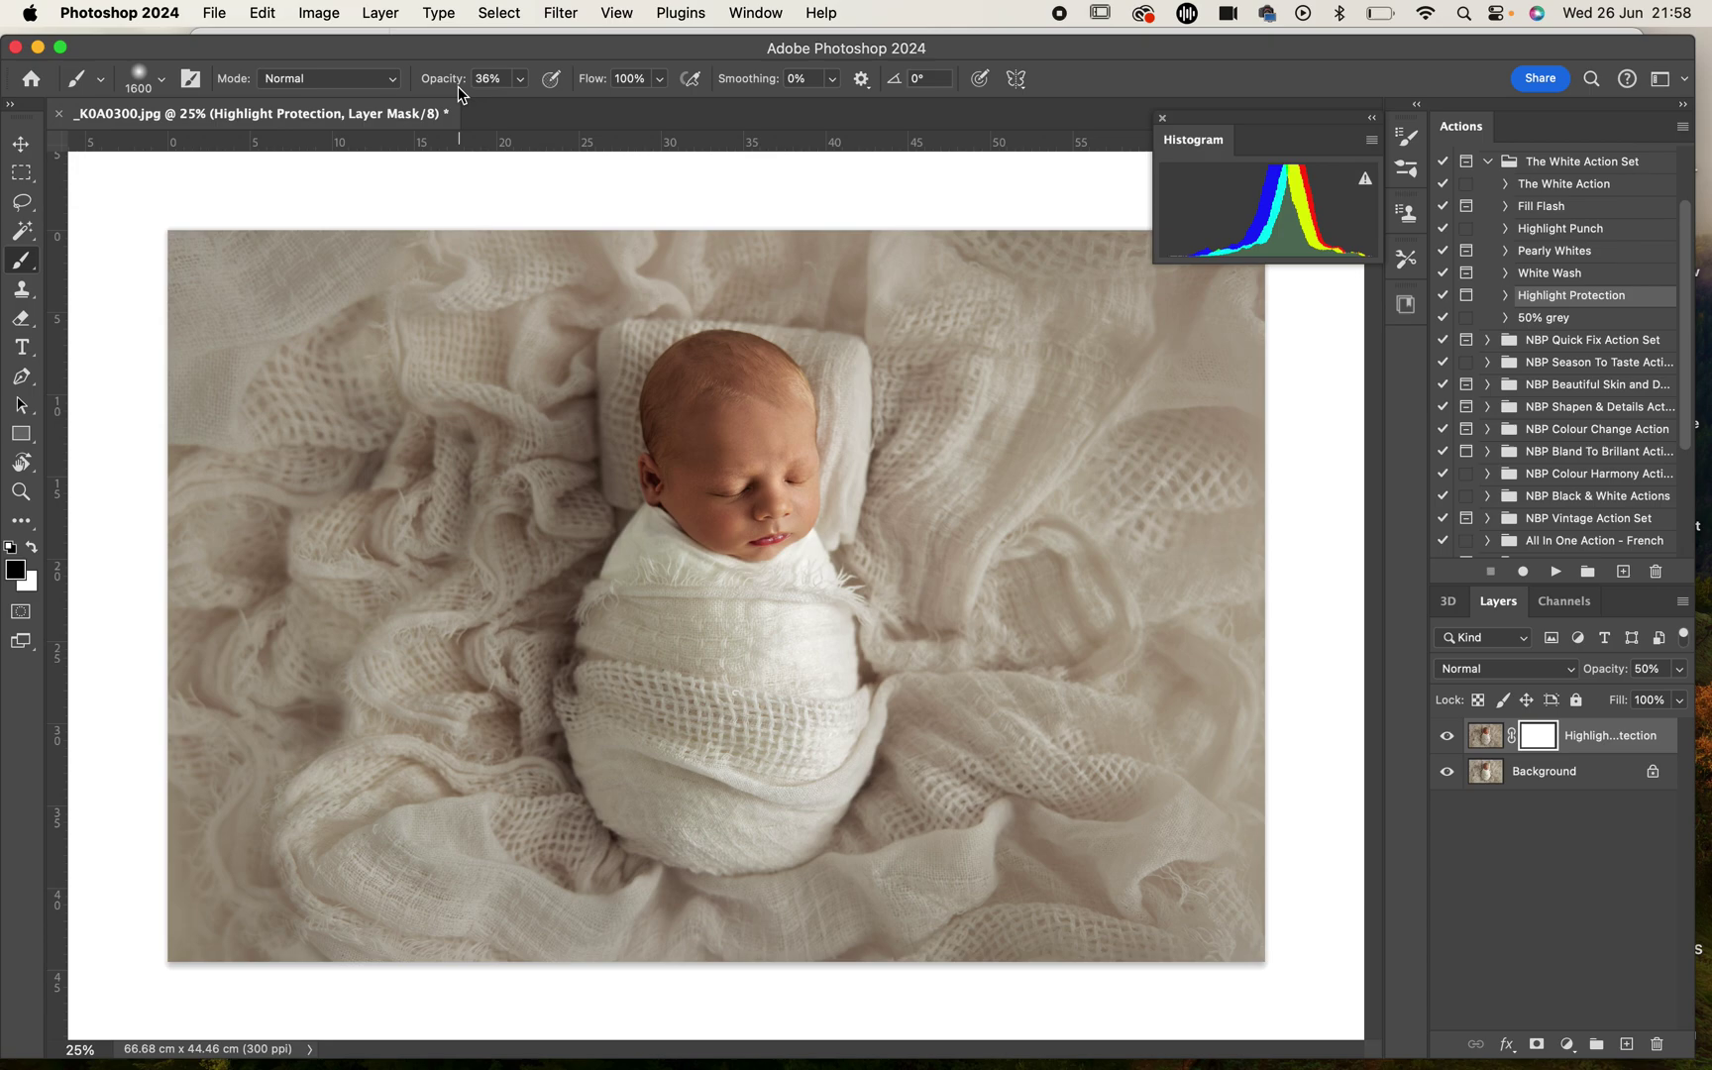
key("super+equal")
key("super+equal")
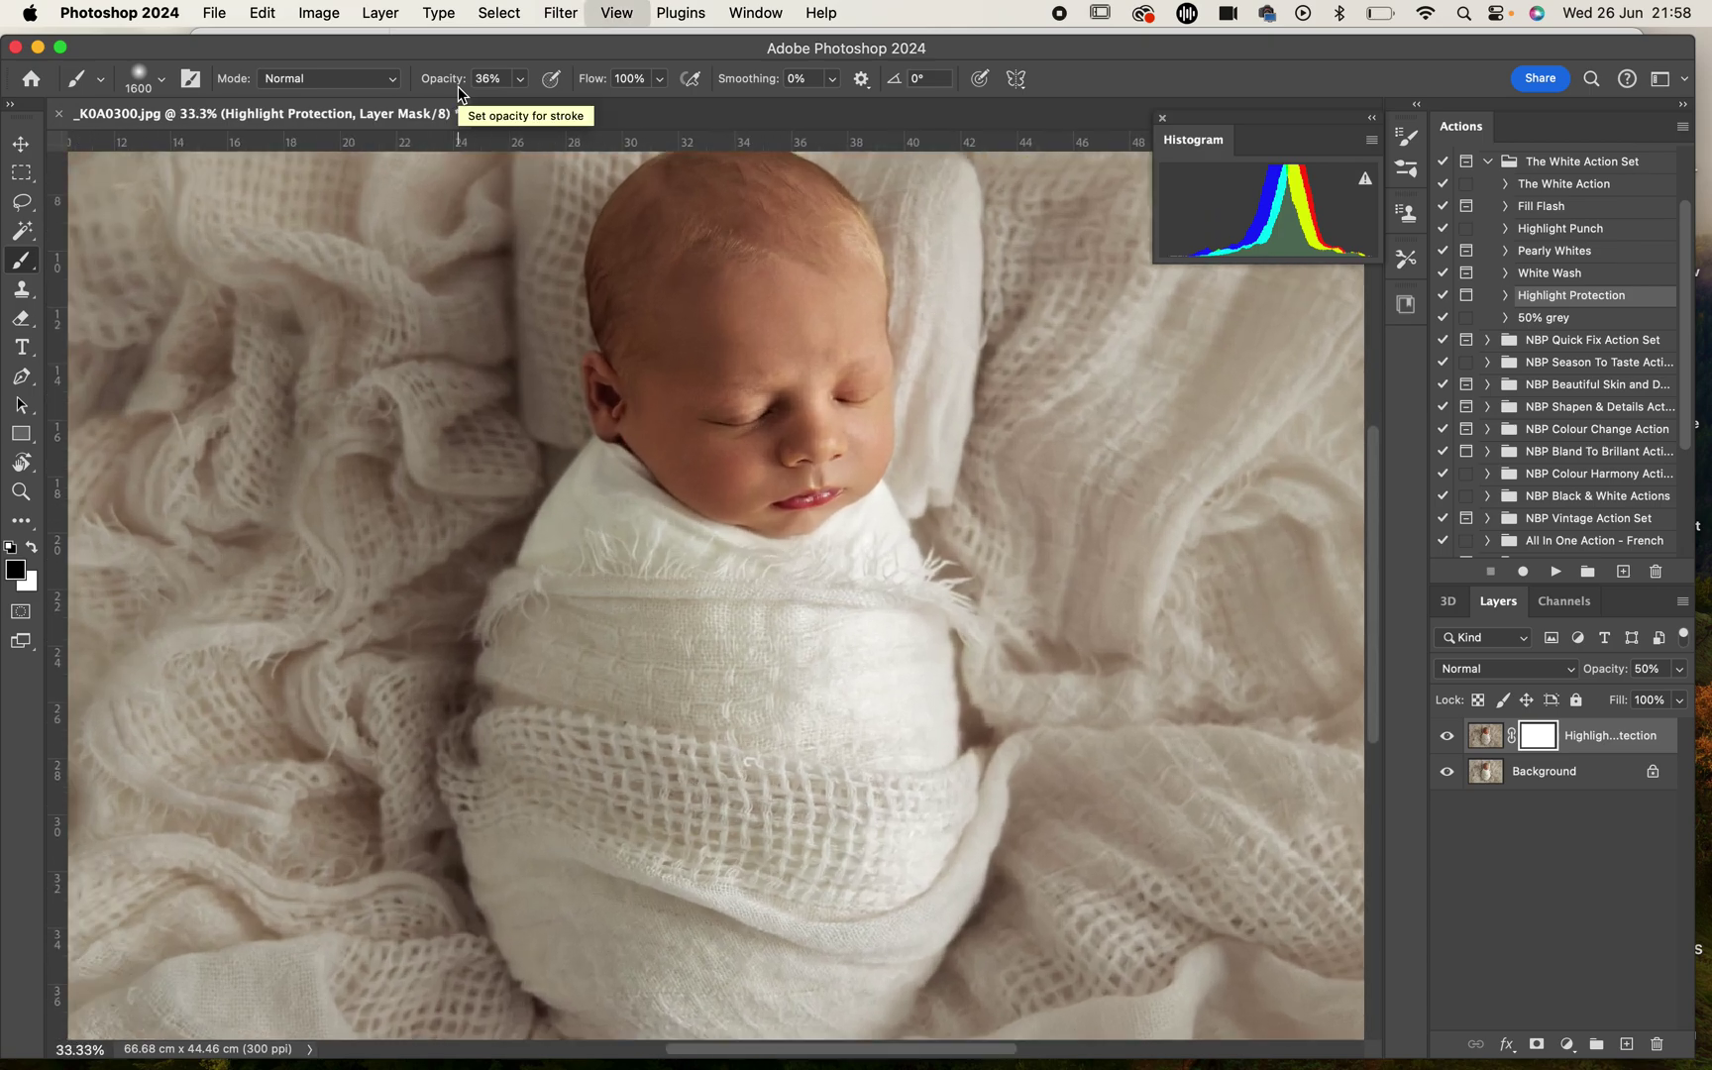
scroll(650, 315, "up", 5)
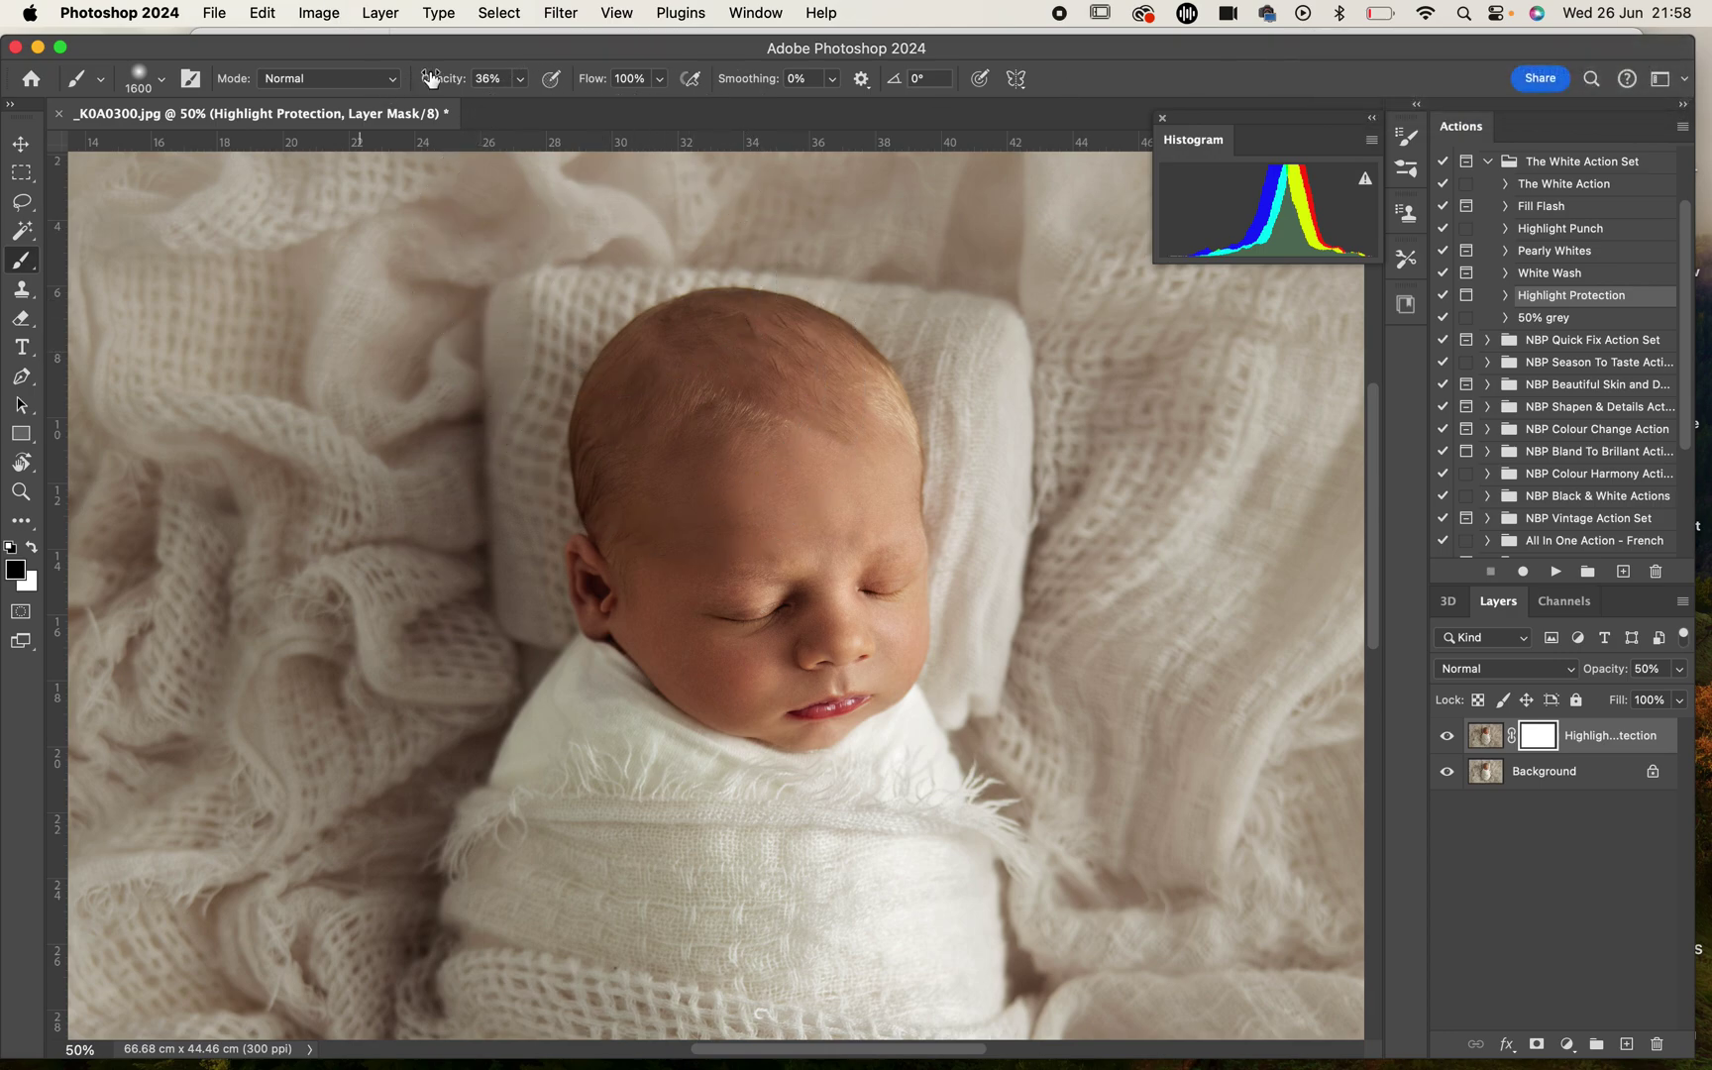
left_click_drag(433, 93, 612, 102)
key("bracketleft")
key("bracketleft")
key("bracketleft")
key("bracketleft")
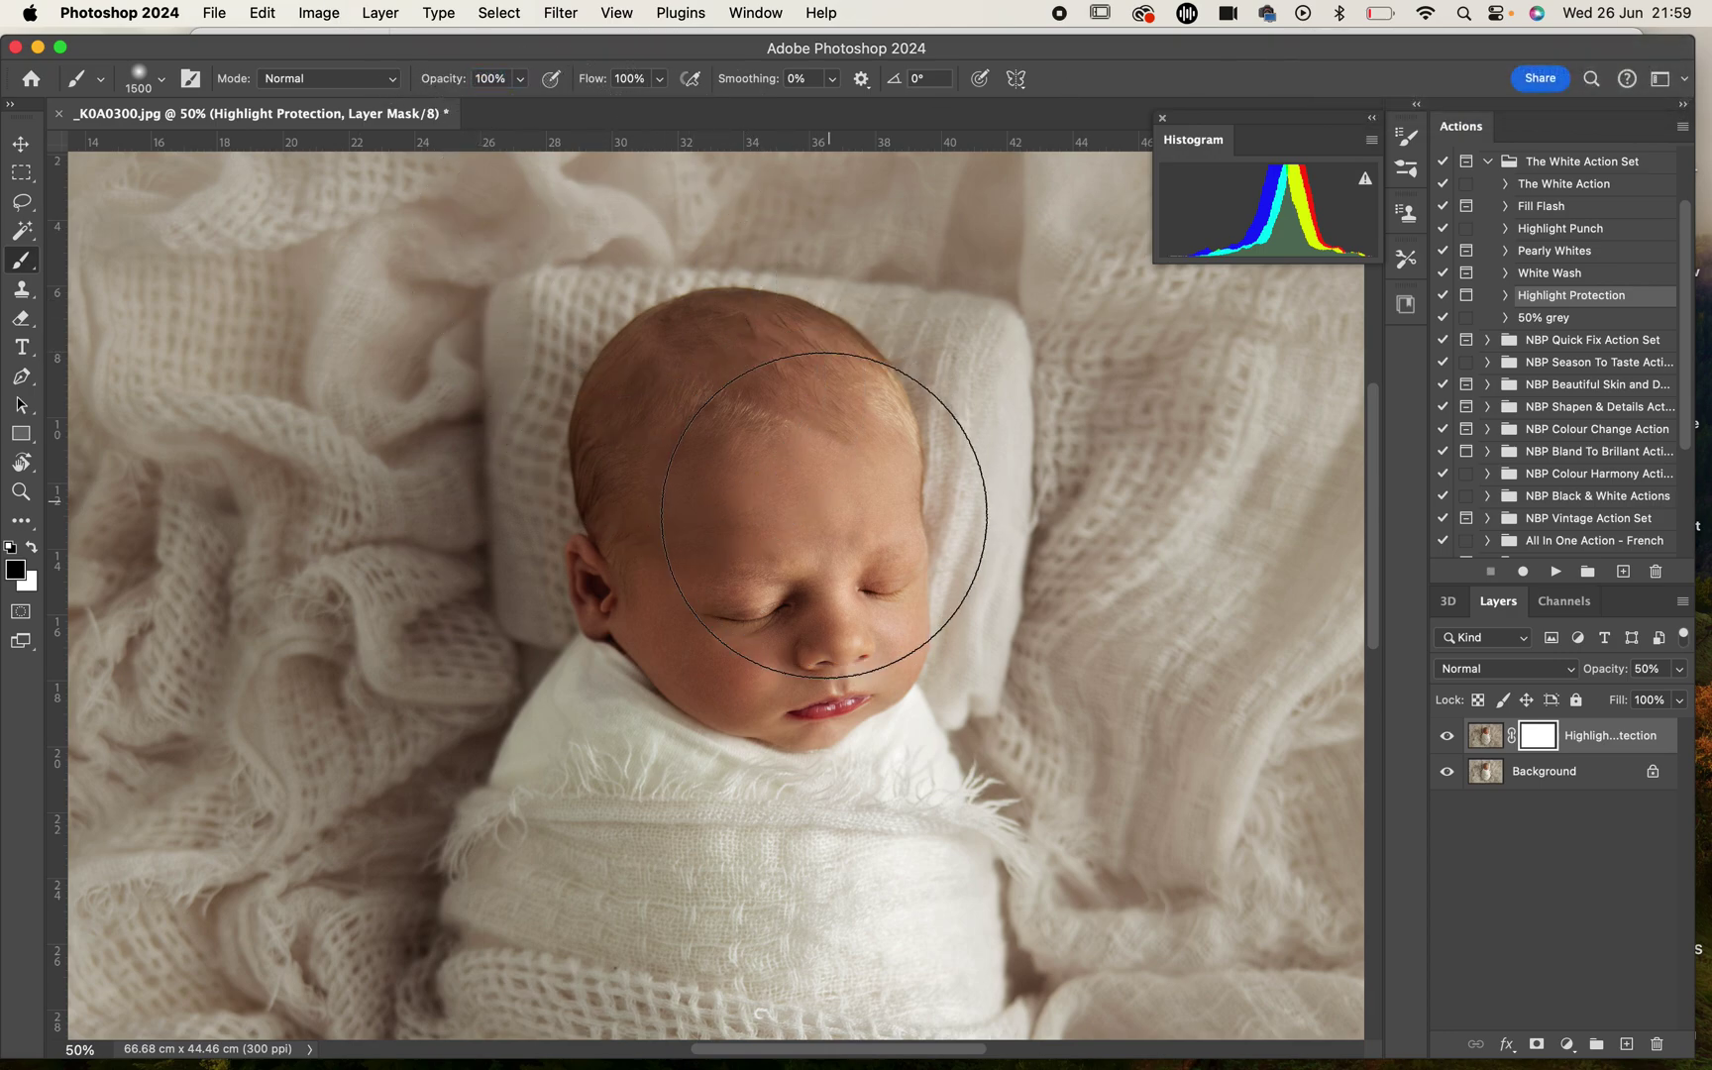
key("bracketleft")
key("bracketleft")
key("bracketleft")
key("bracketleft")
key("bracketleft")
key("bracketleft")
key("bracketleft")
key("bracketleft")
key("bracketleft")
key("bracketleft")
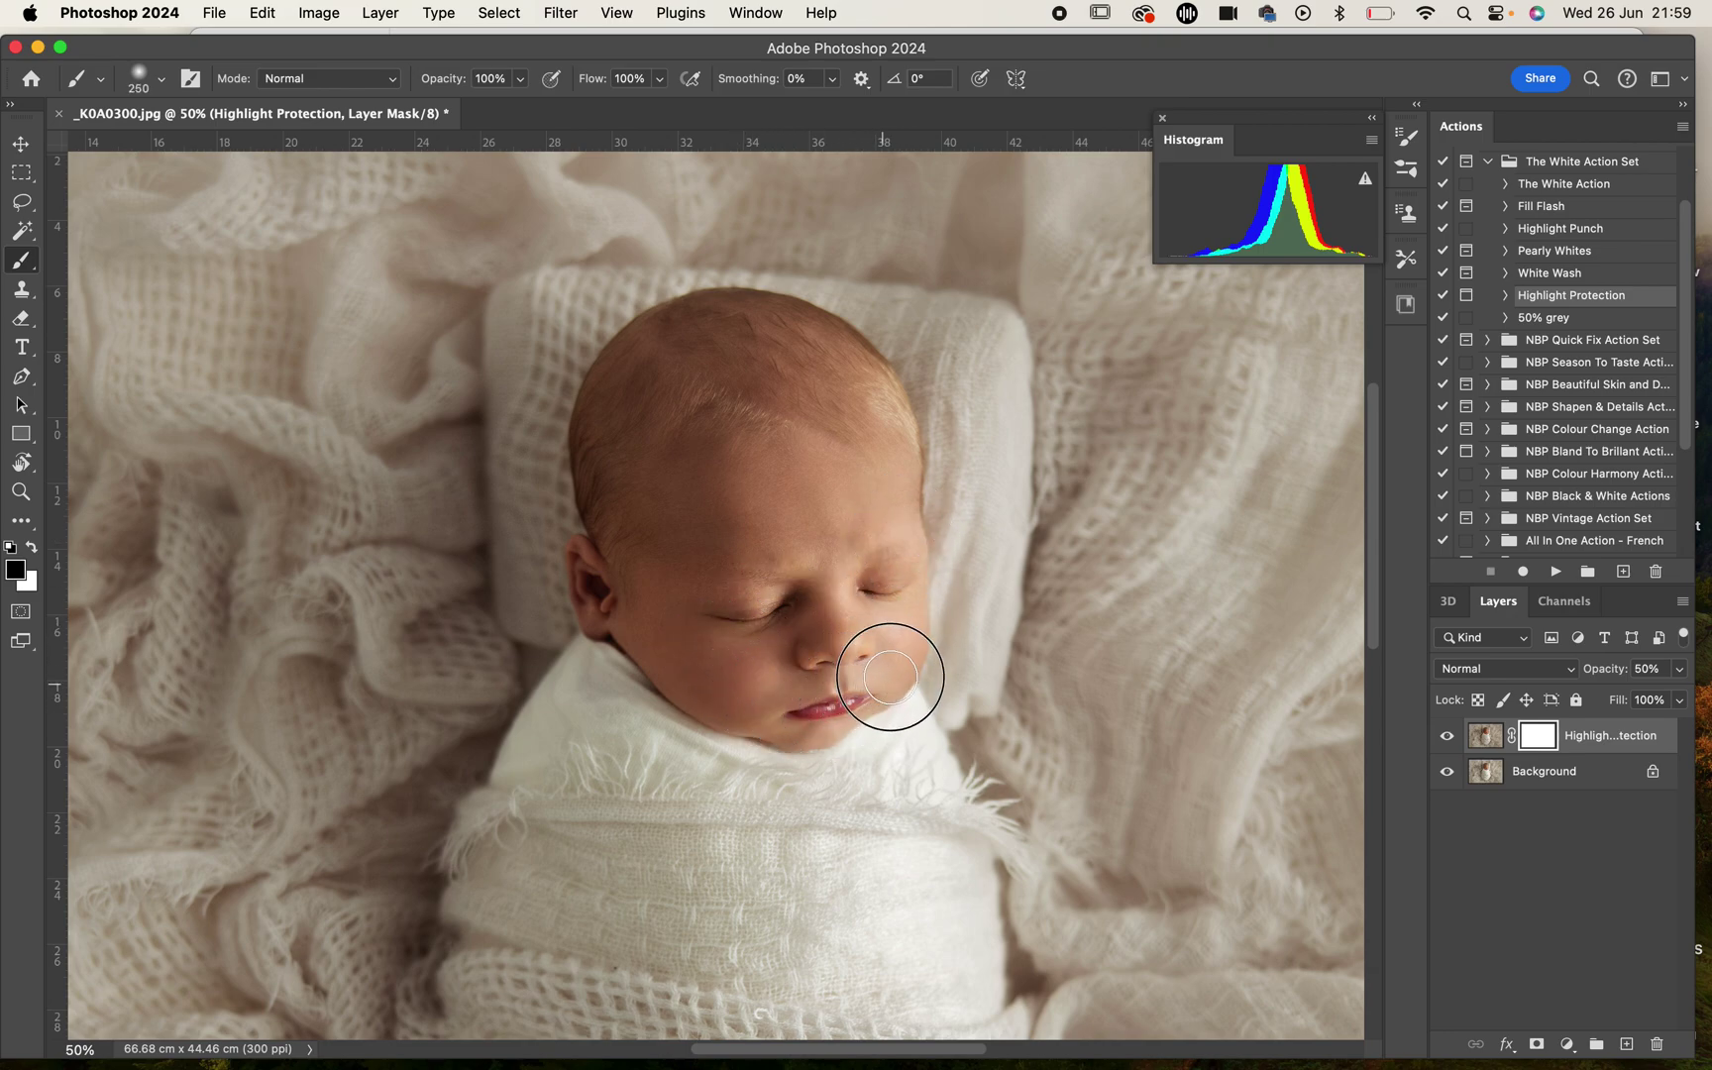
Step: Paint the mask black around the baby's mouth and face, then merge down into Background
mouse_move(888, 451)
left_mouse_down()
mouse_move(871, 527)
mouse_move(874, 411)
mouse_move(827, 552)
mouse_move(836, 528)
mouse_move(752, 437)
mouse_move(795, 600)
mouse_move(803, 649)
left_mouse_up()
key("bracketright")
key("bracketright")
key("bracketright")
key("bracketright")
key("bracketright")
key("bracketright")
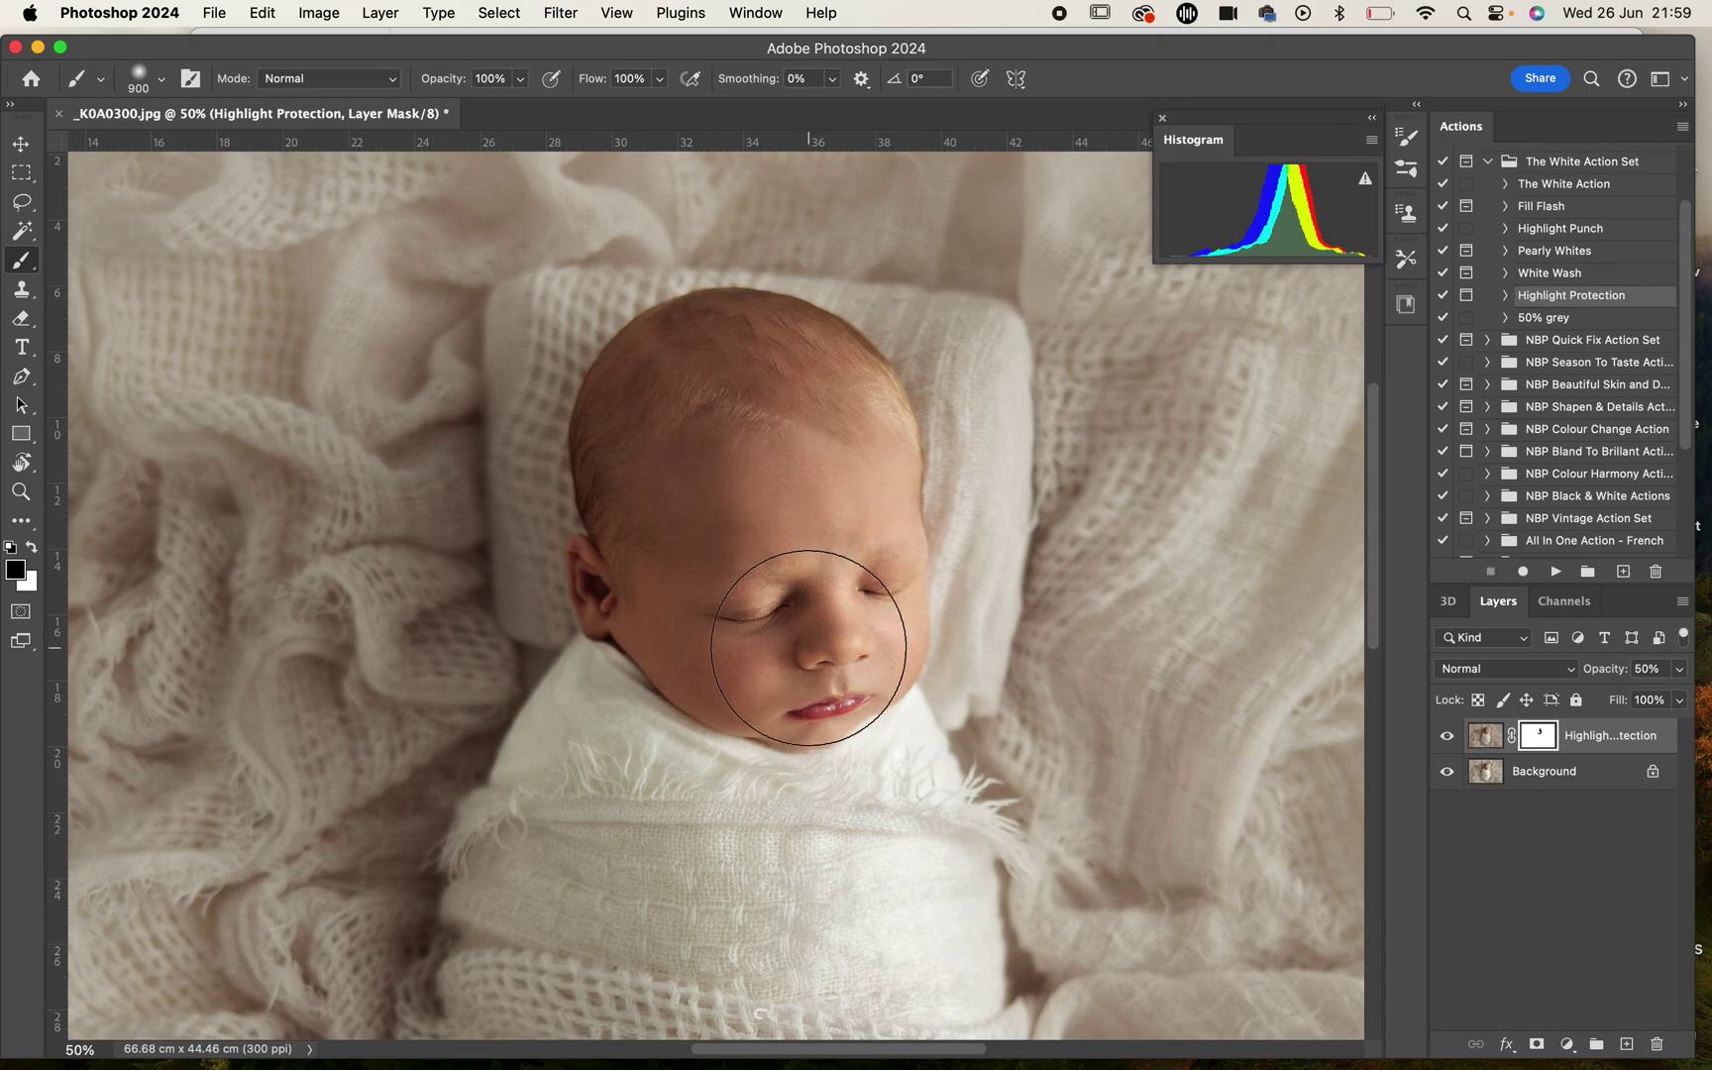
key("bracketright")
left_click(1447, 737)
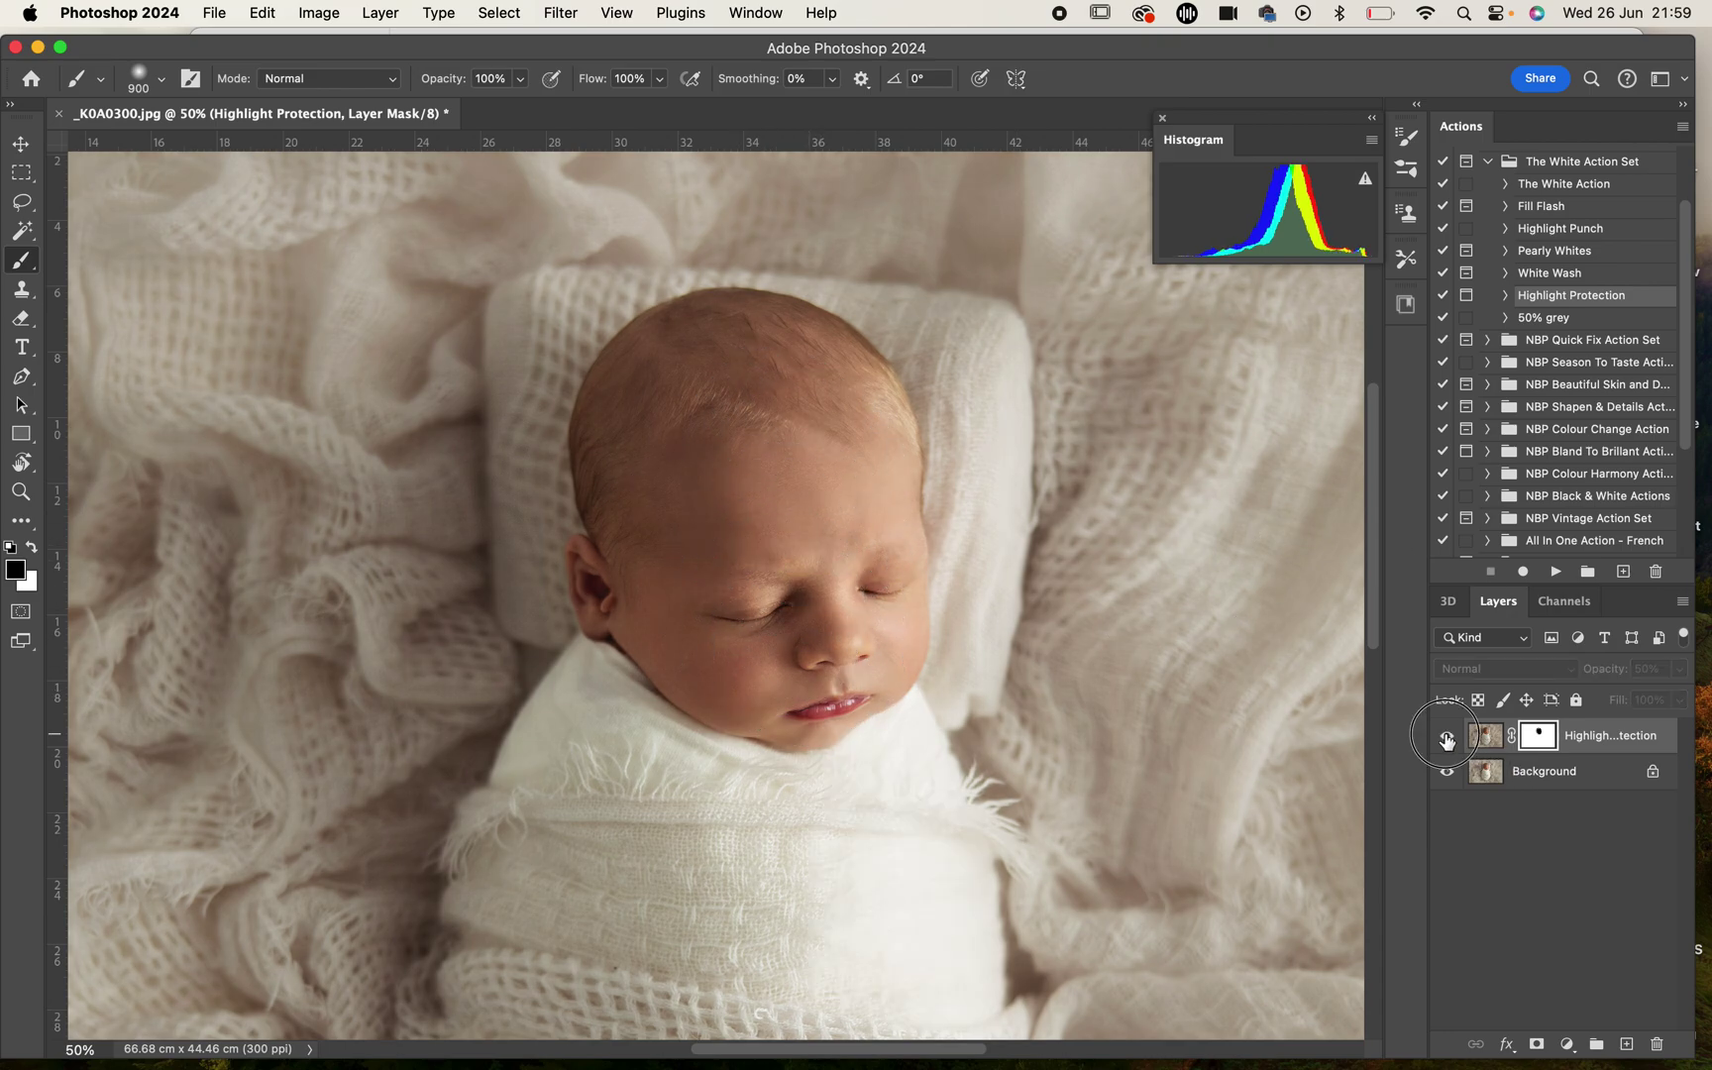
left_click(1447, 736)
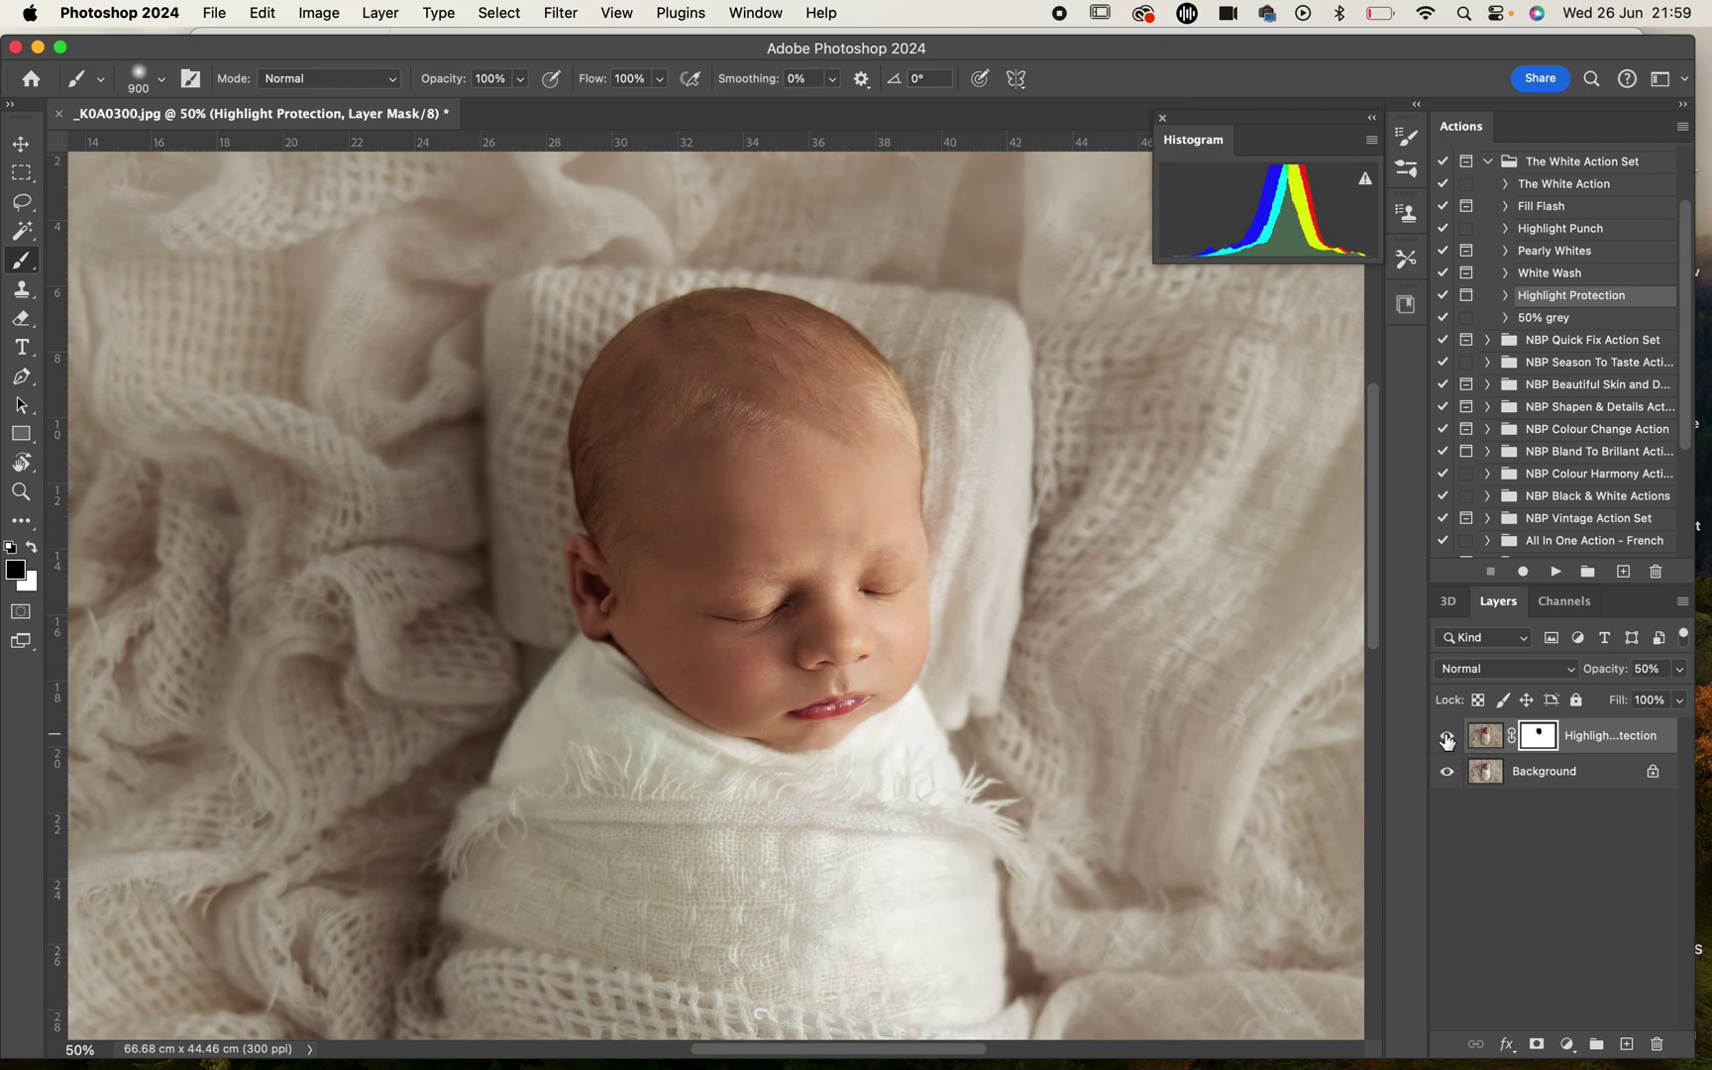
key("super+e")
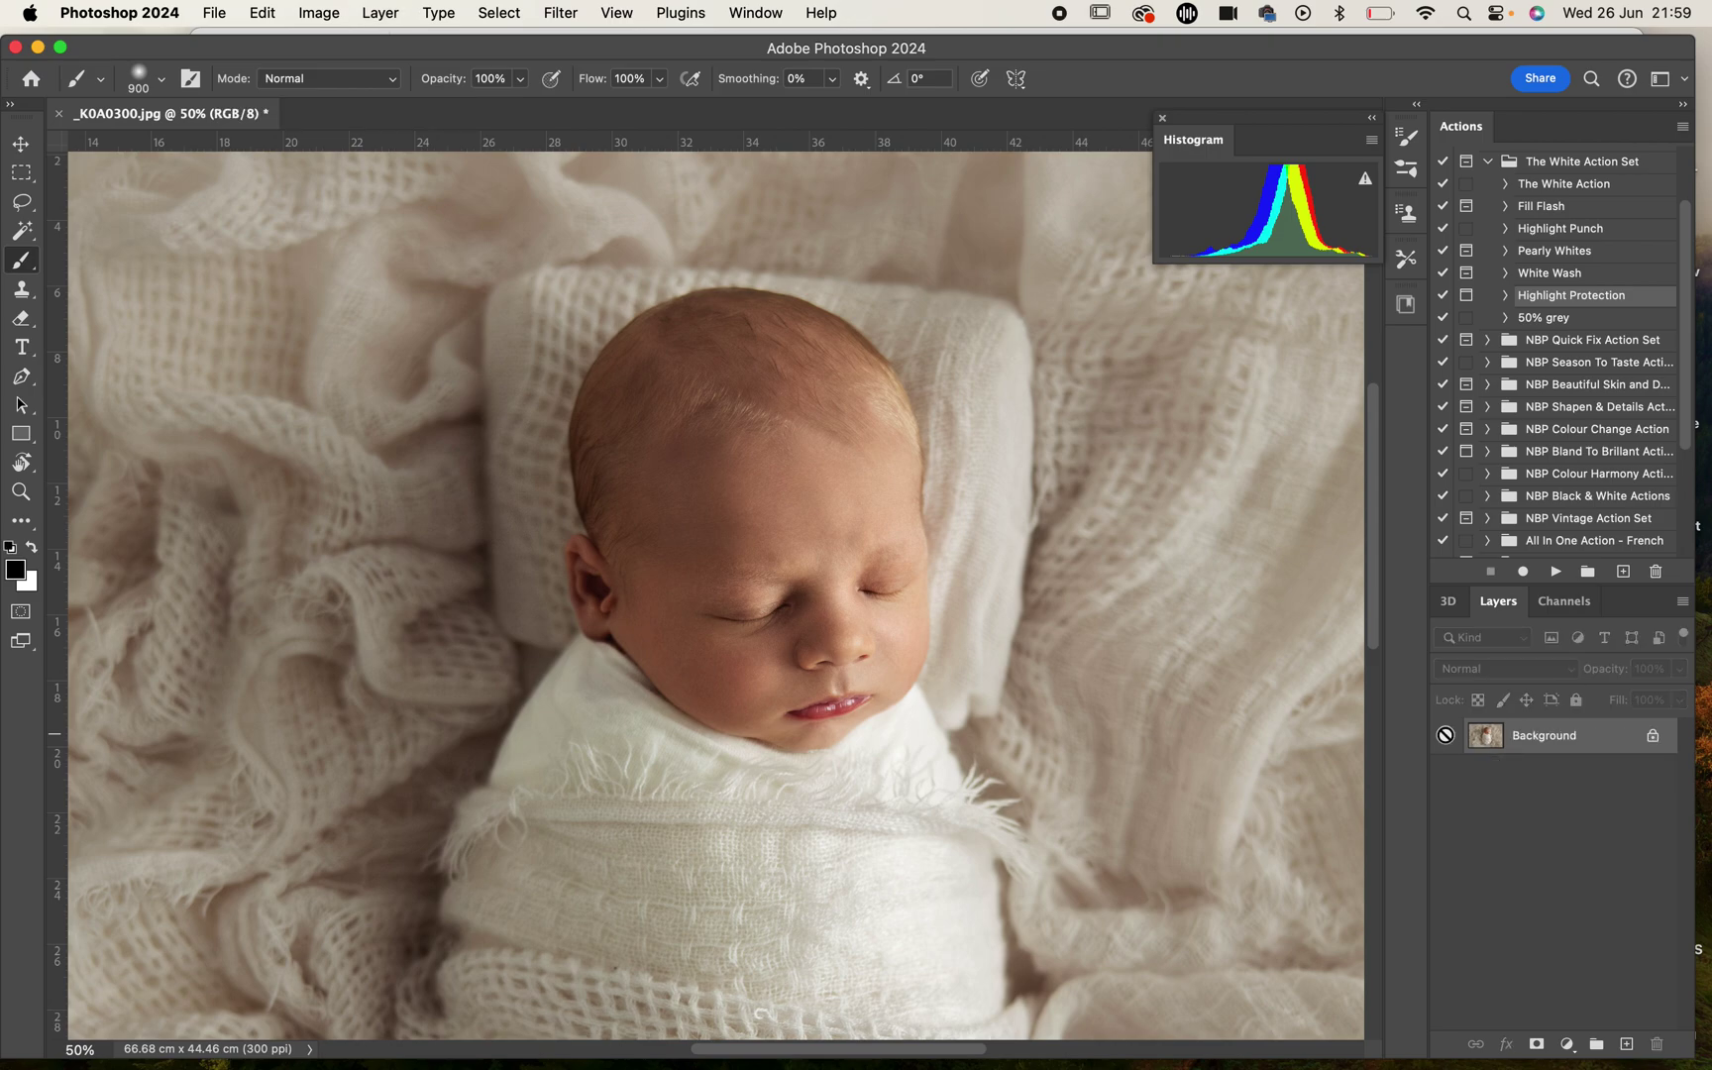
key("super+minus")
Step: Fit the photo on screen and run The White Action on it
key("super+0")
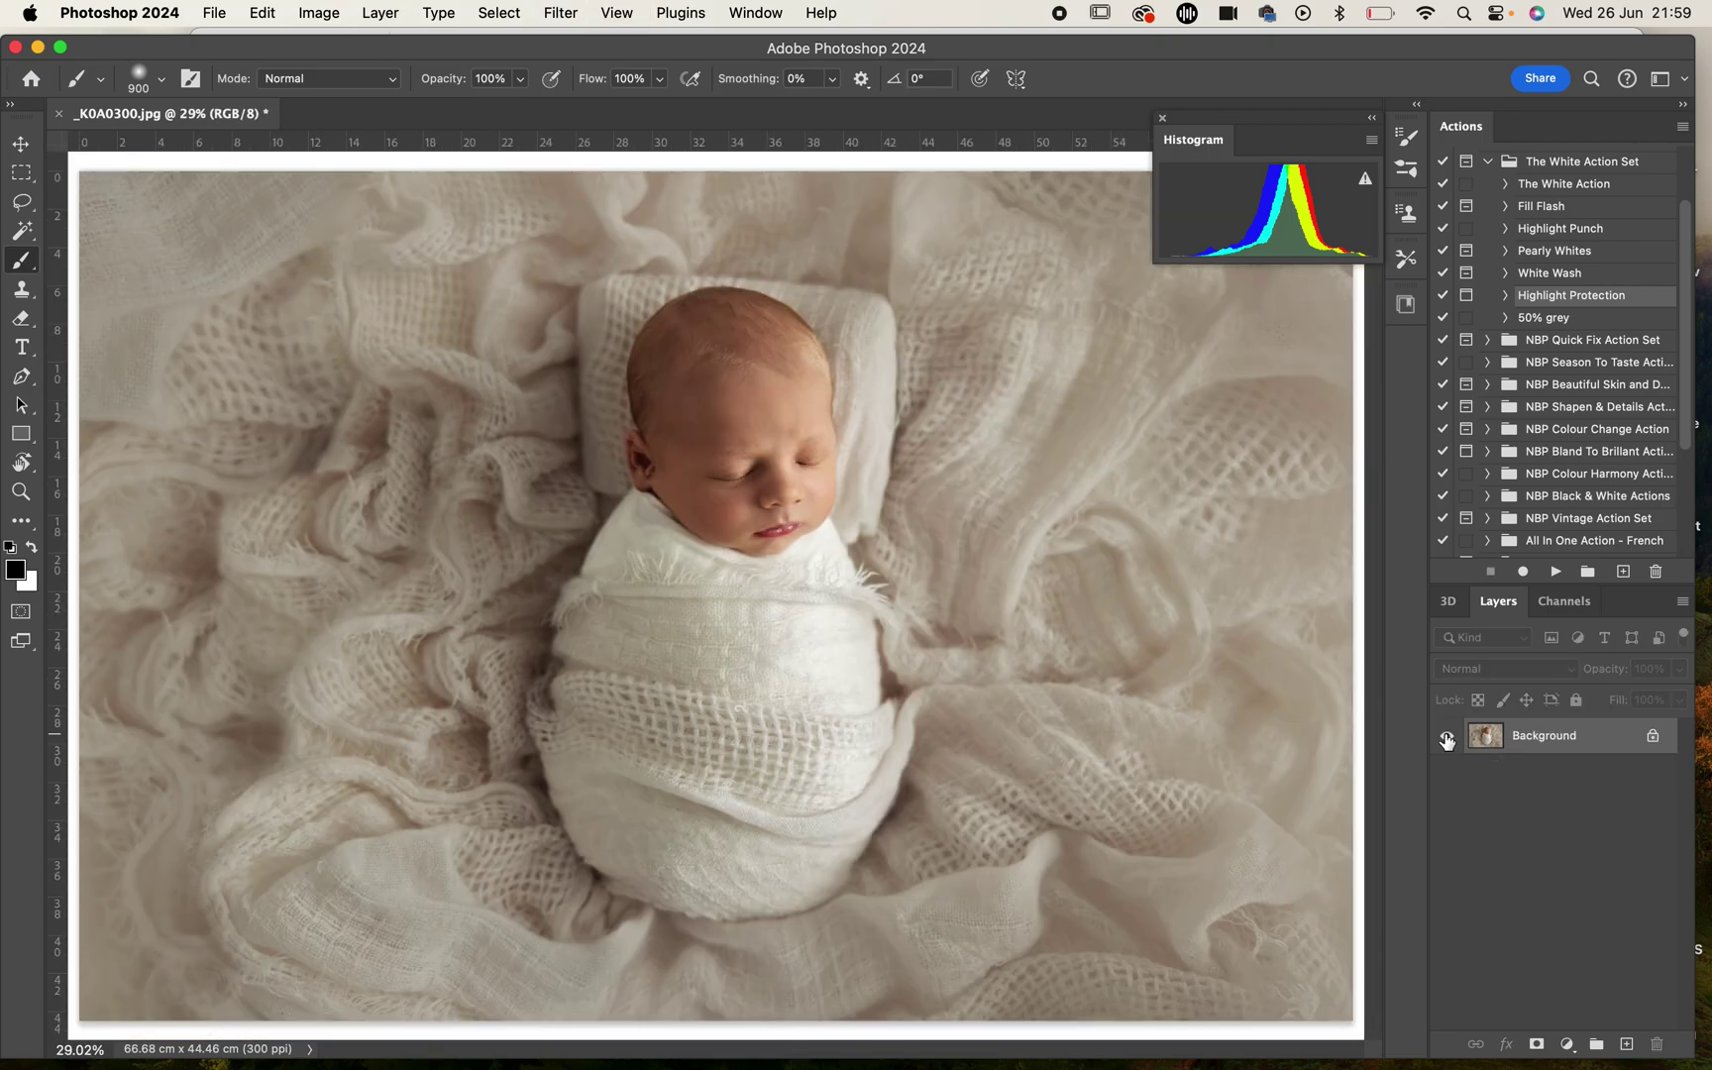
left_click(1558, 192)
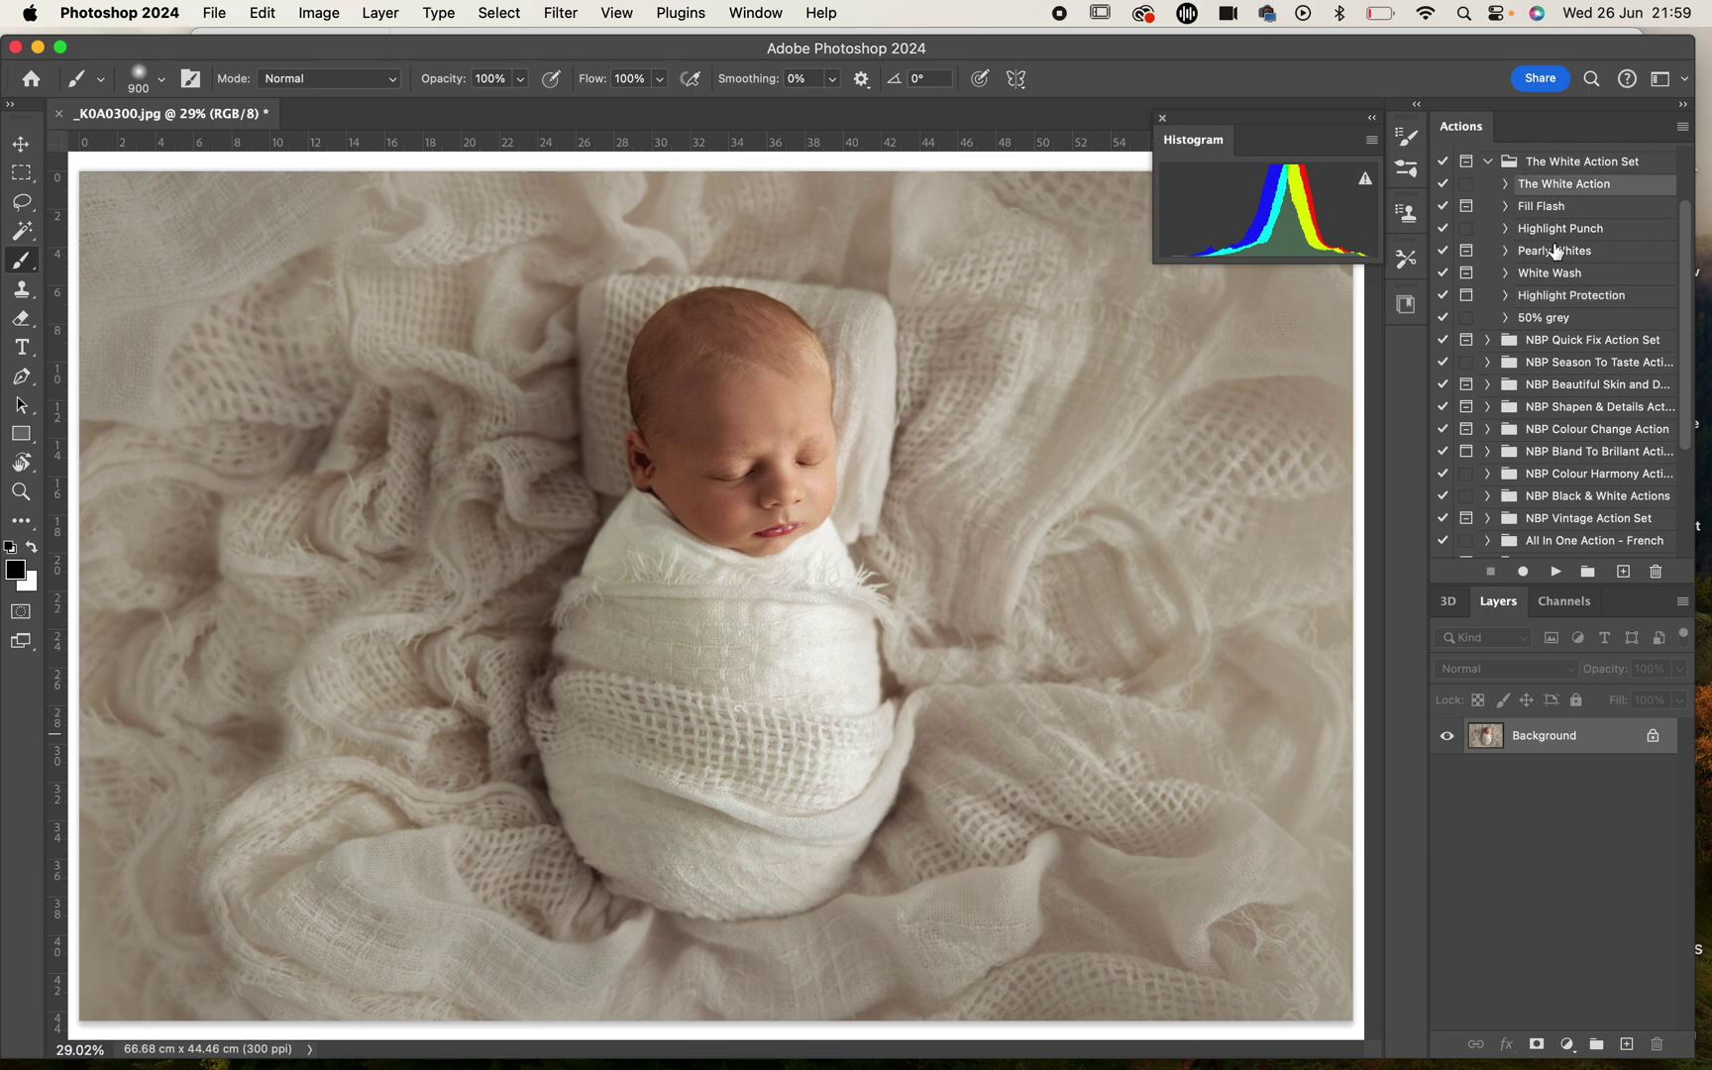
left_click(1555, 572)
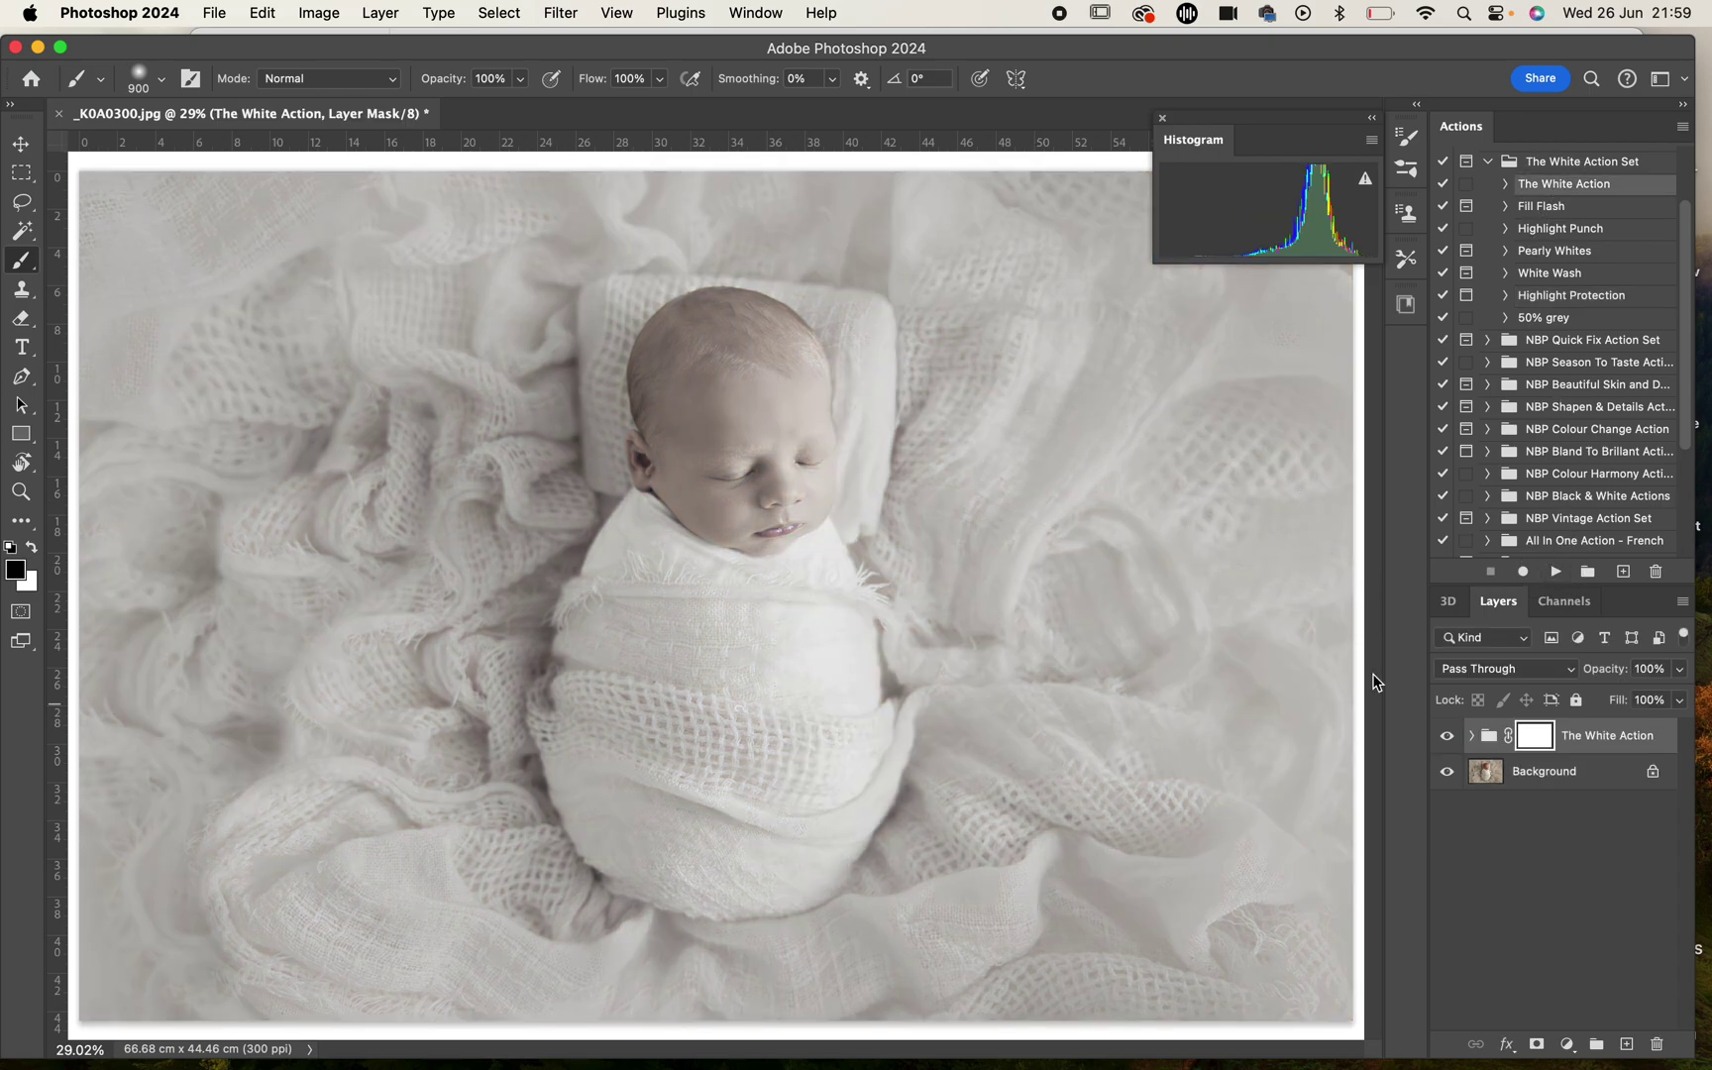
Step: Zoom in on the baby's face and select the White layer inside the expanded group
key("super+equal")
key("super+equal")
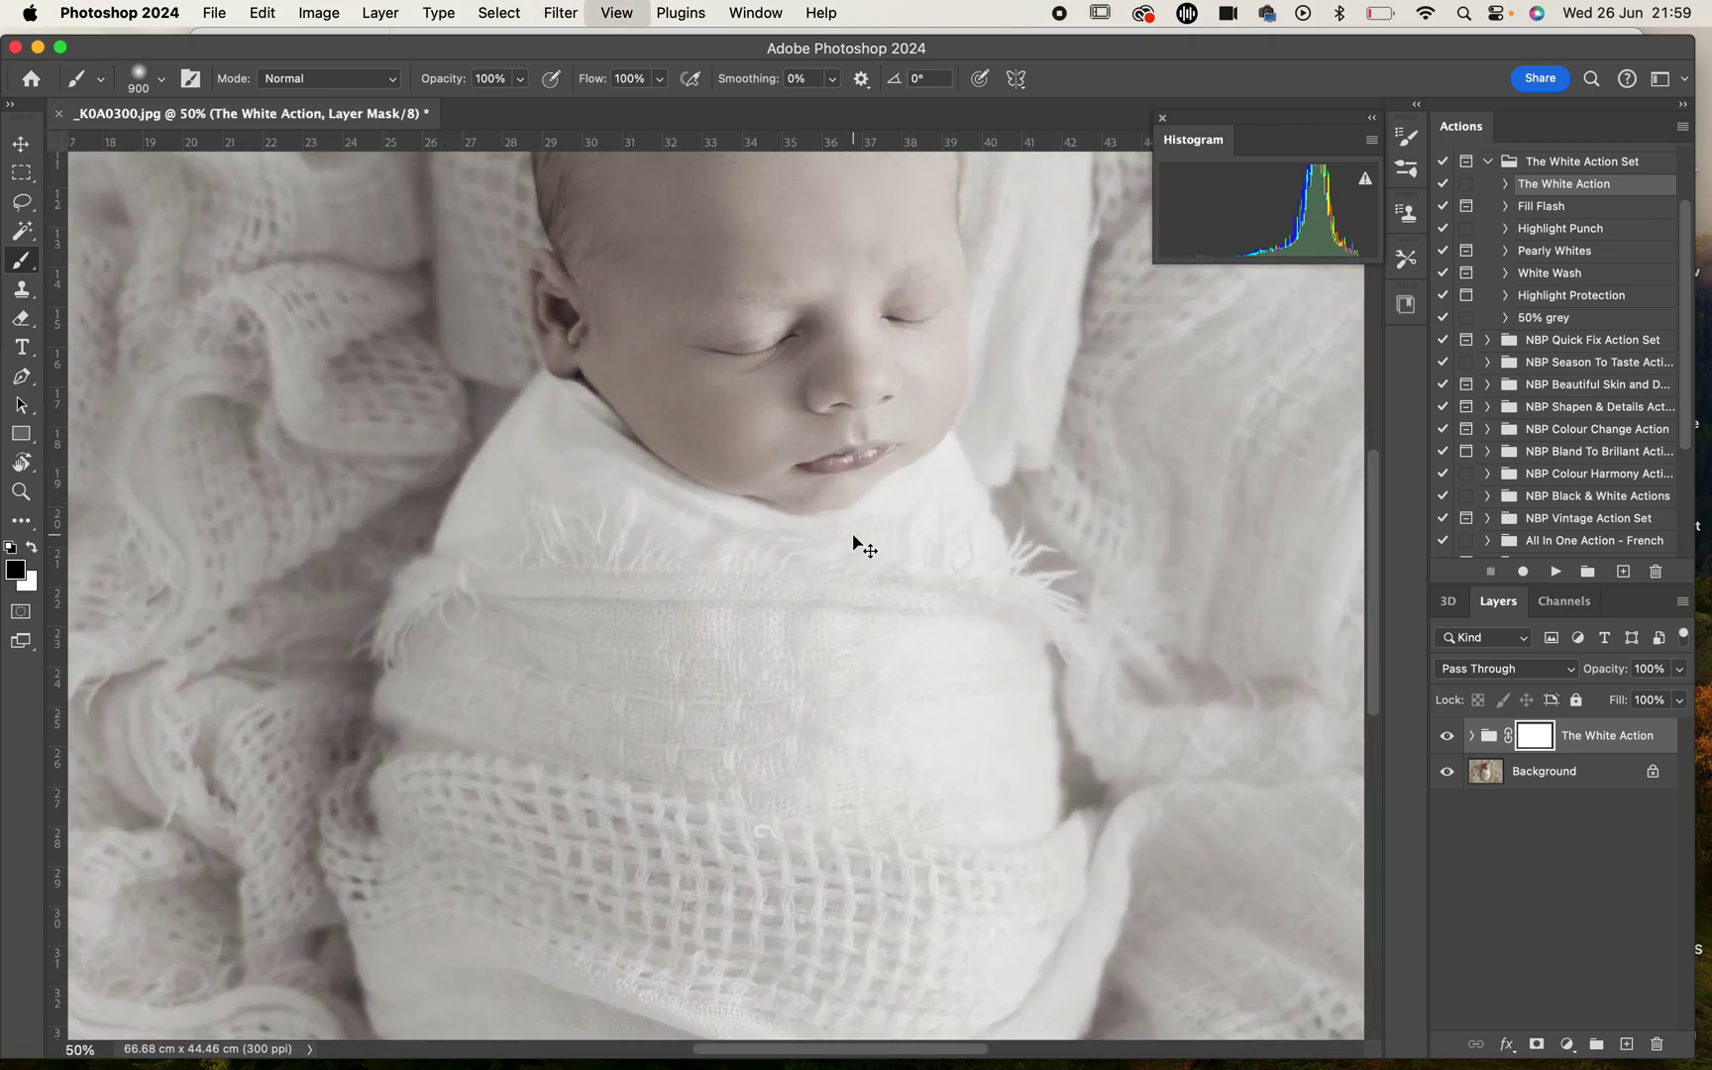
key("super+equal")
scroll(778, 602, "up", 5)
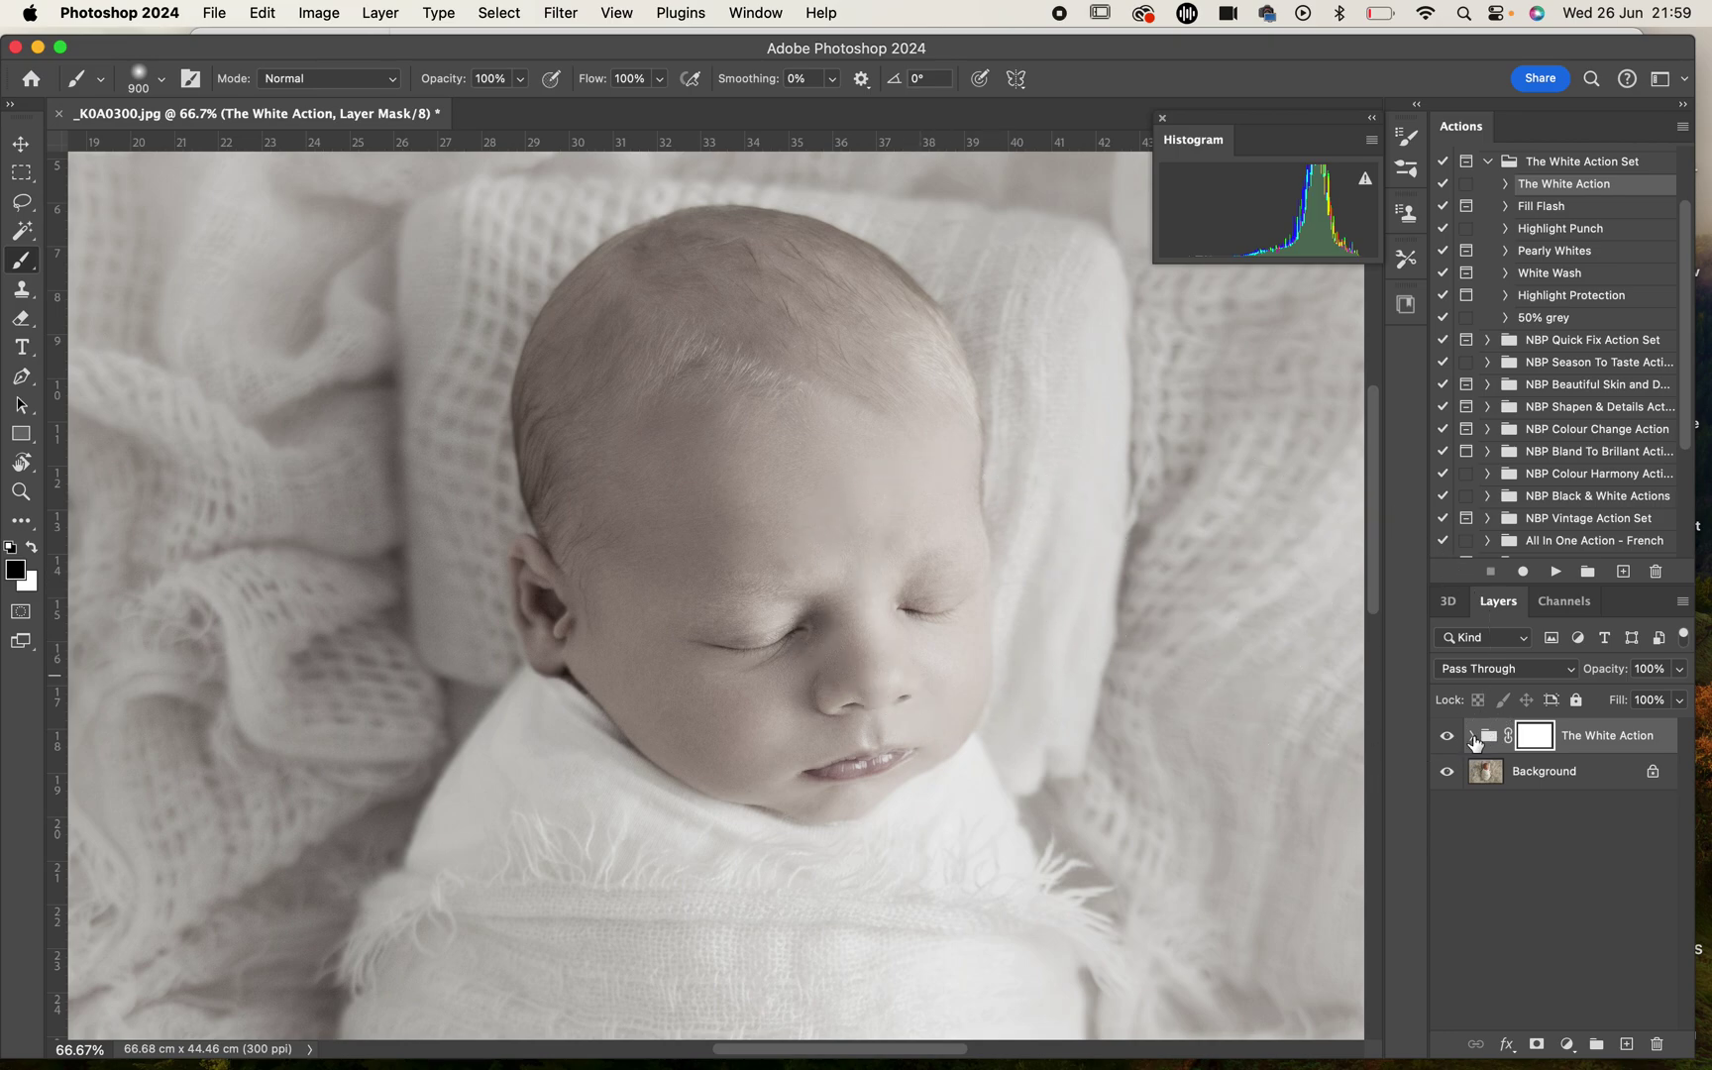
left_click(1473, 735)
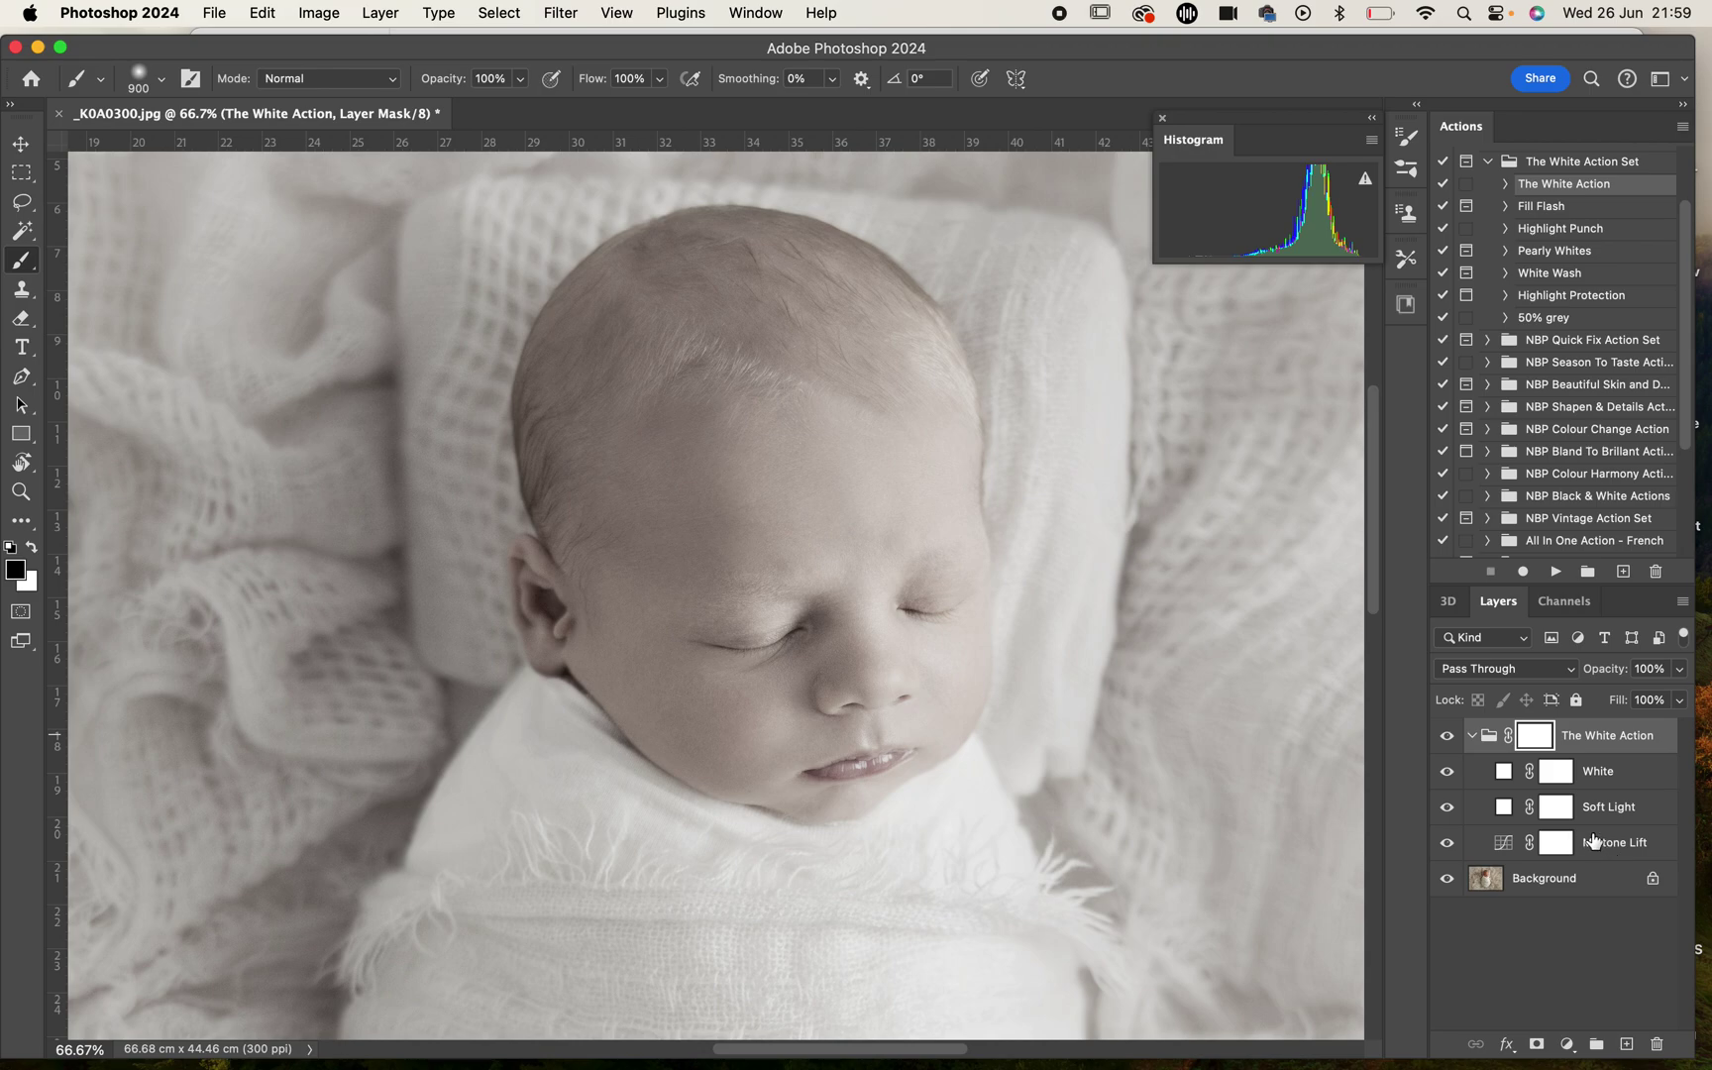
left_click(1629, 773)
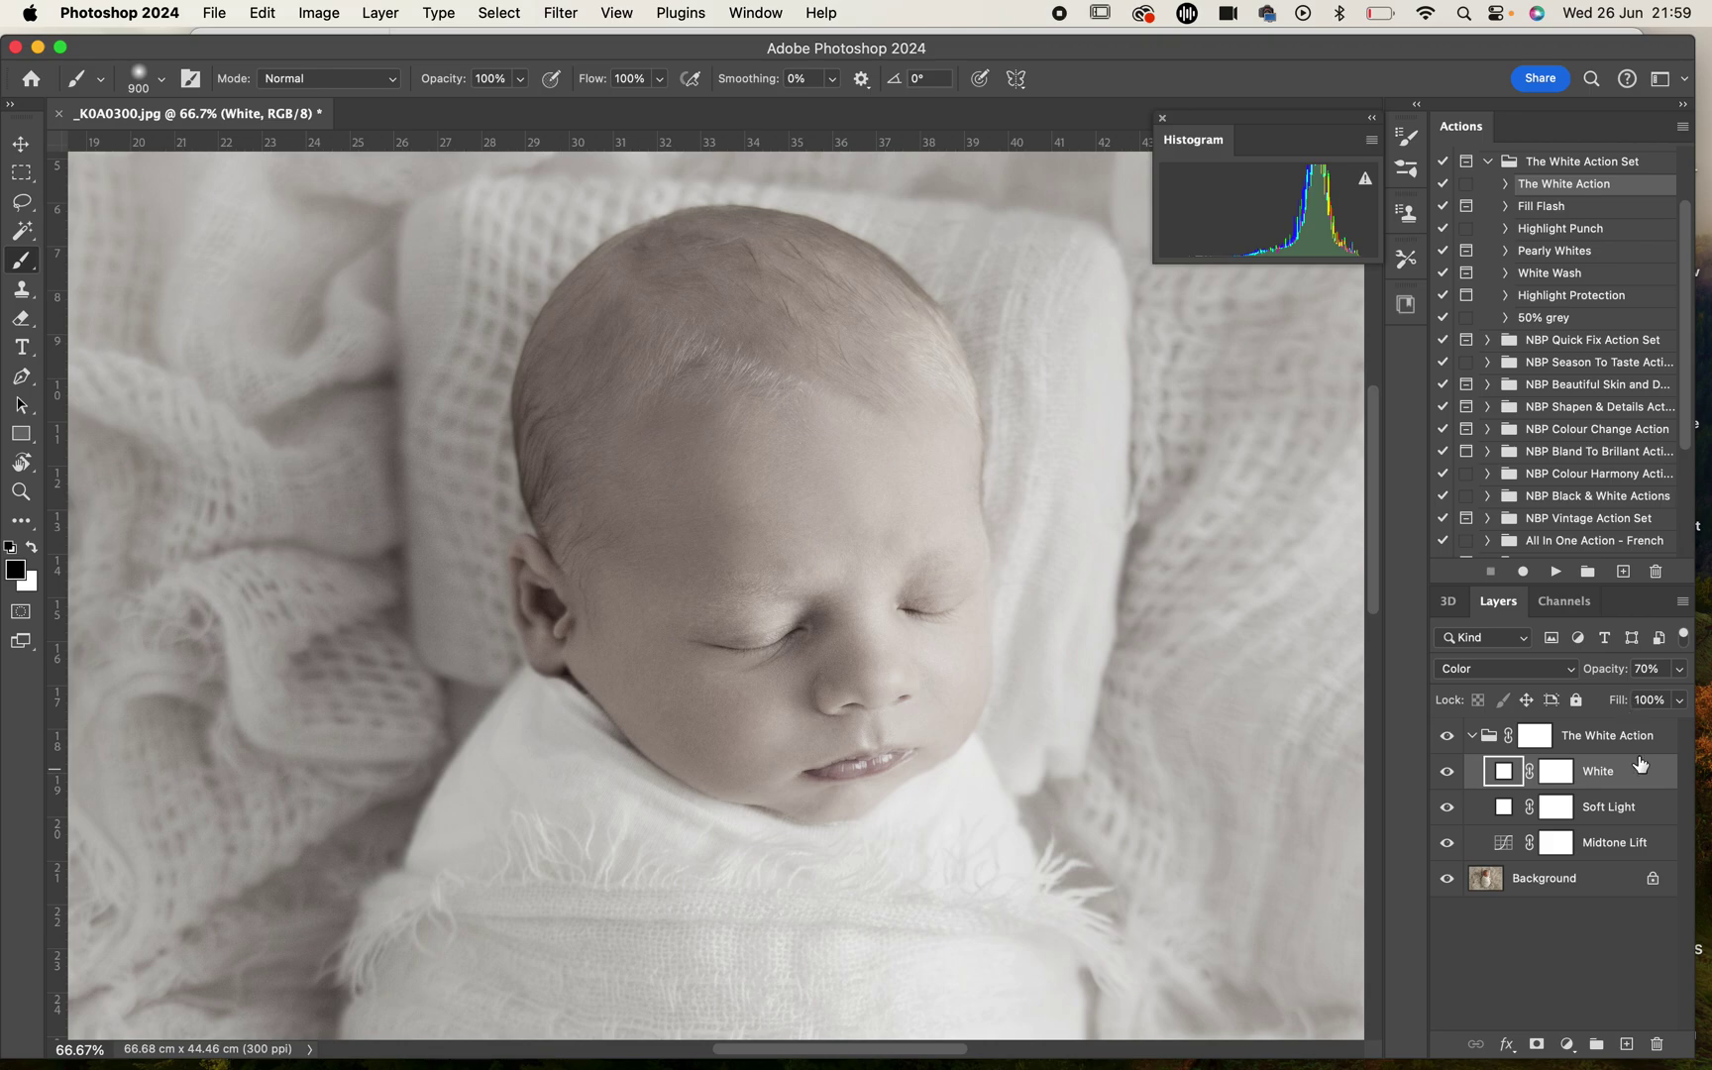
Step: Toggle Midtone Lift, Soft Light and White to compare, then target the group mask with a 125 px brush
left_click(1653, 812)
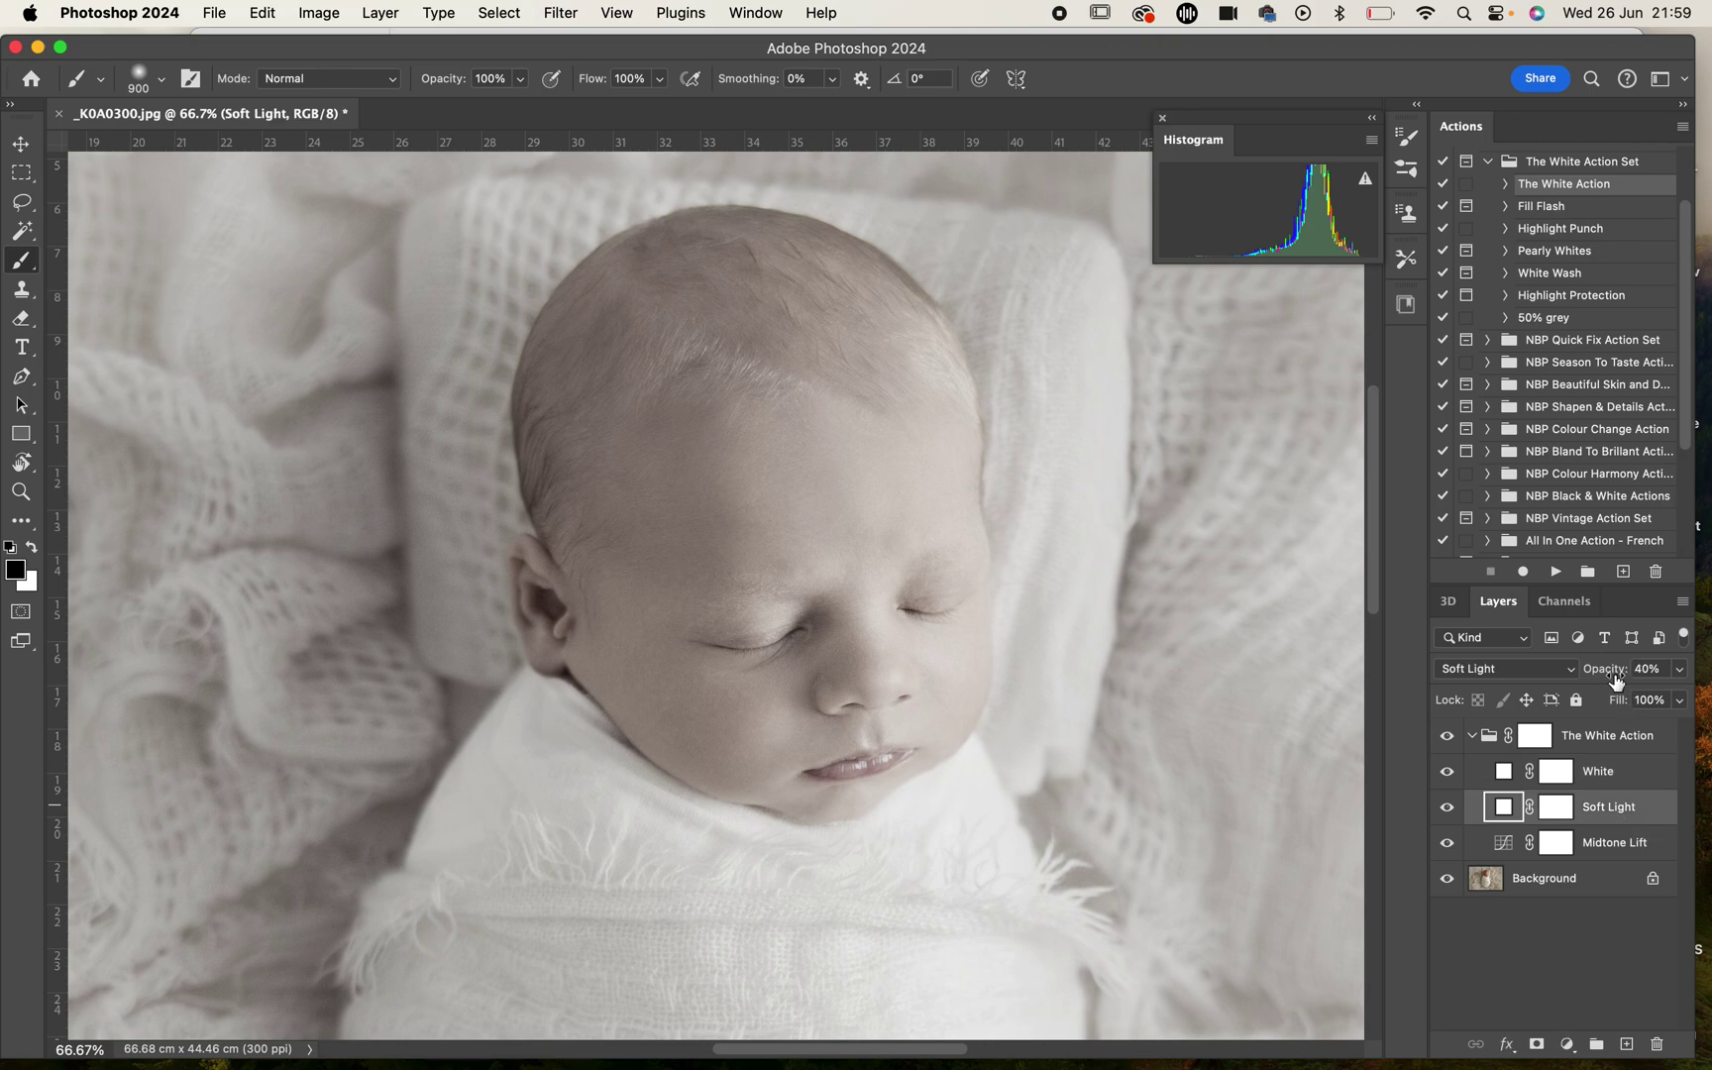
left_click(1607, 850)
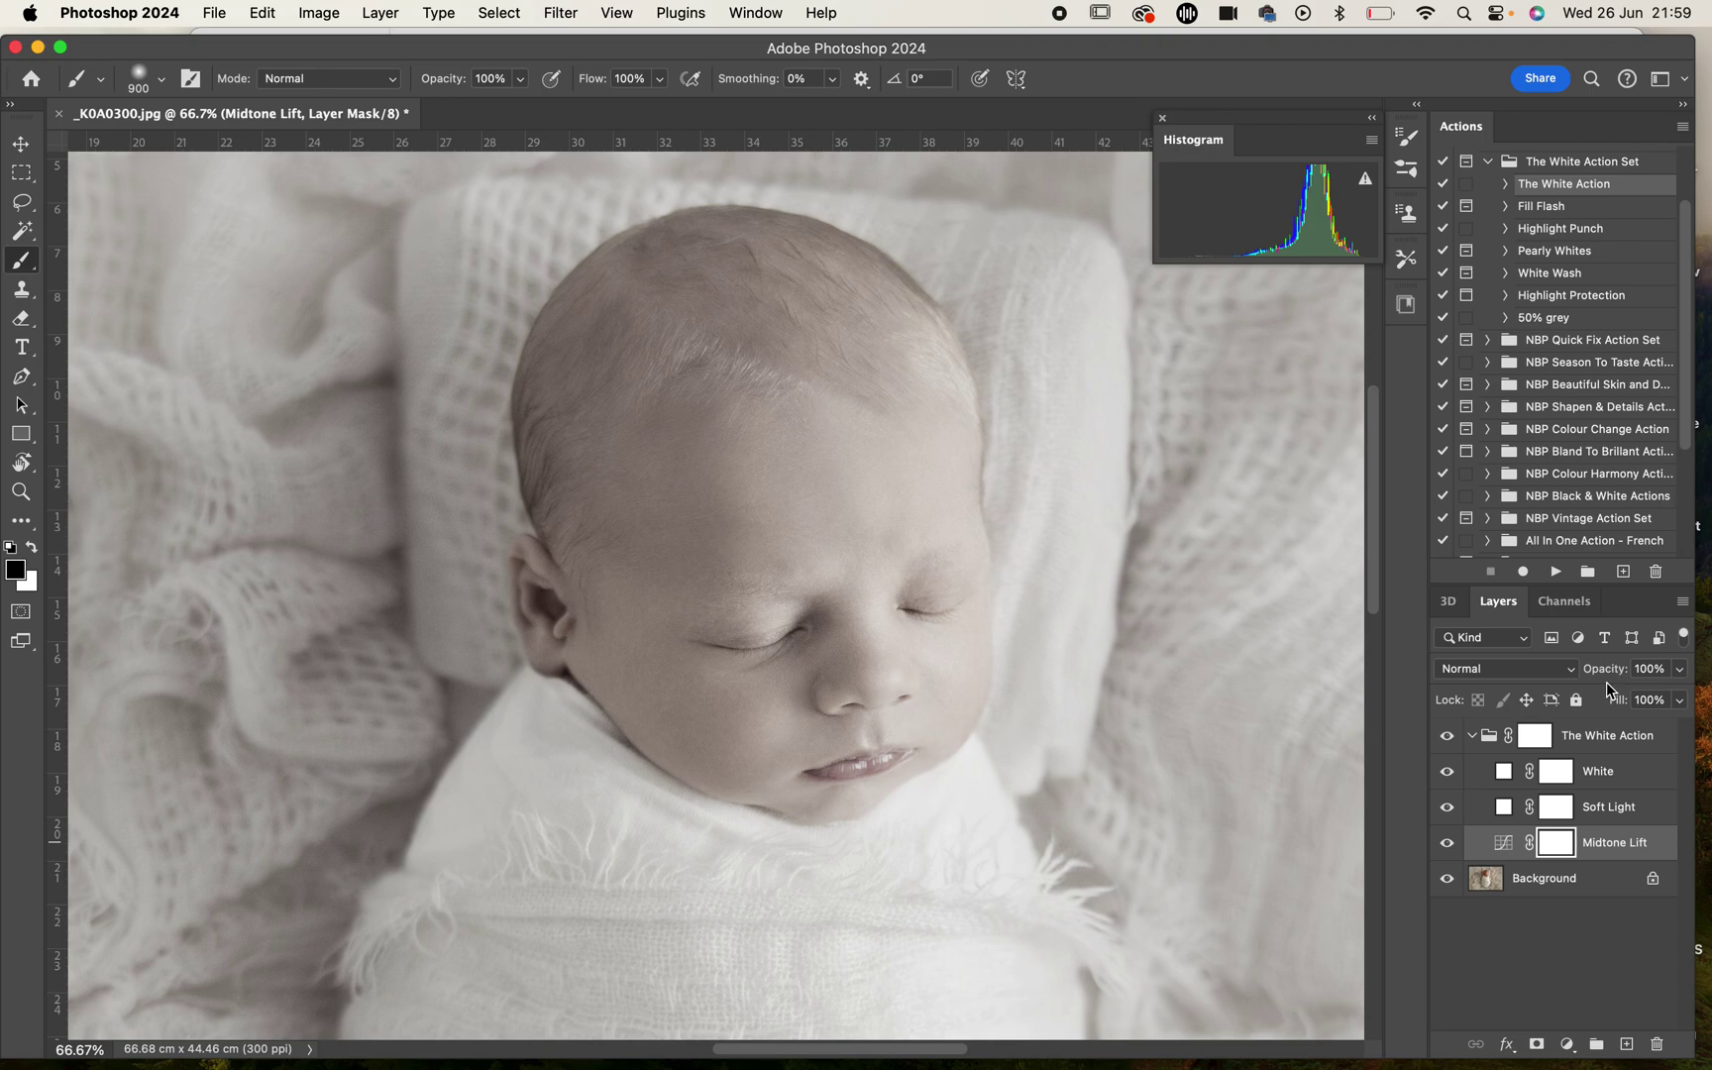
left_click(1448, 843)
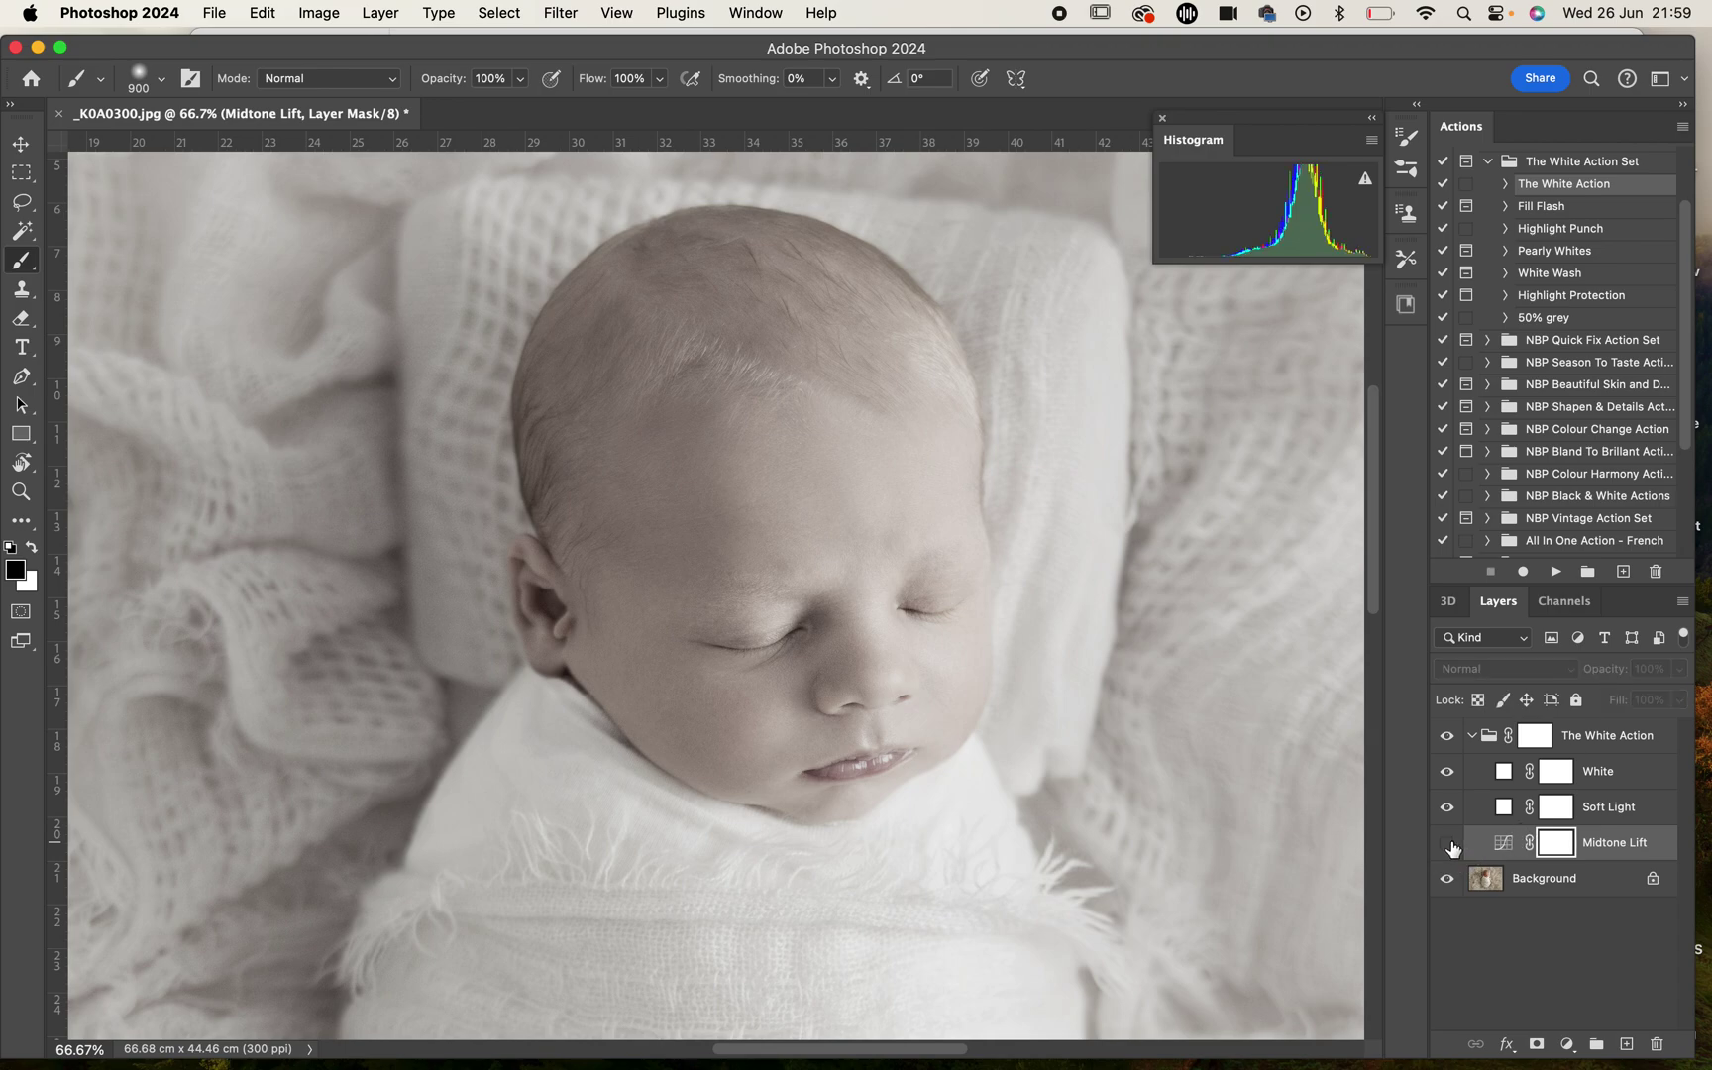
left_click(1449, 844)
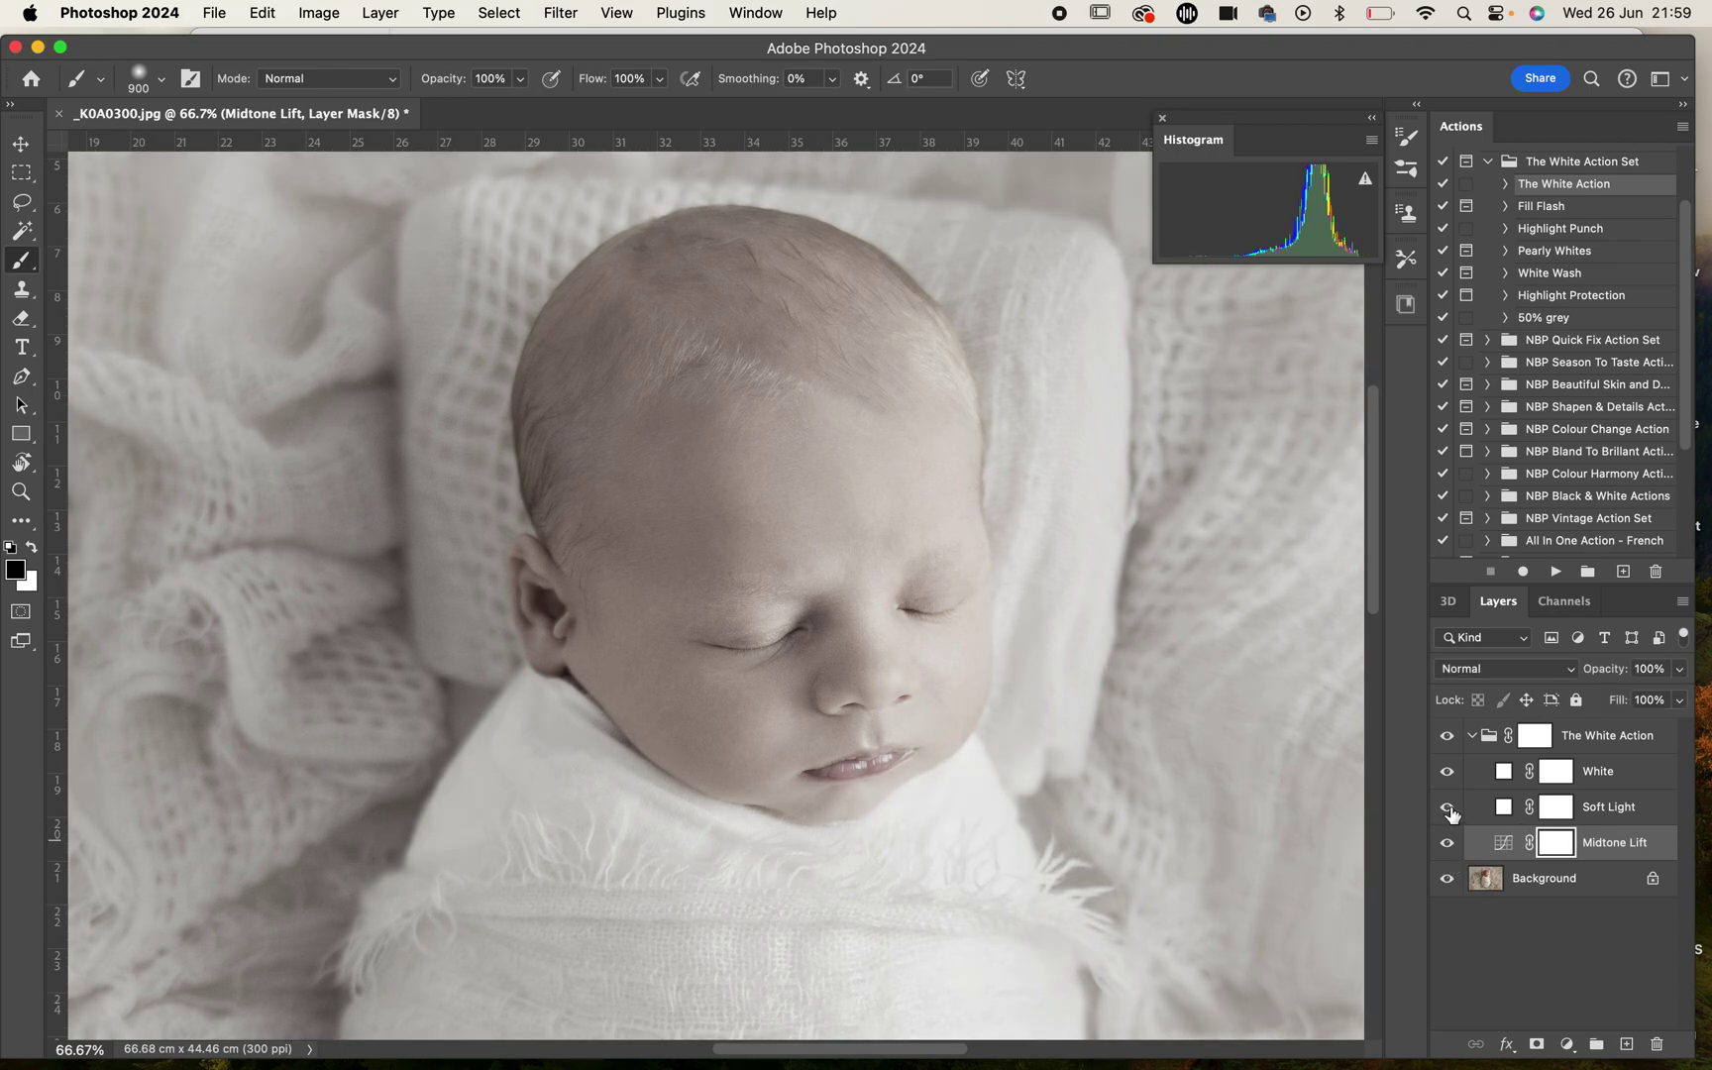
left_click(1448, 809)
left_click(1449, 809)
left_click(1448, 772)
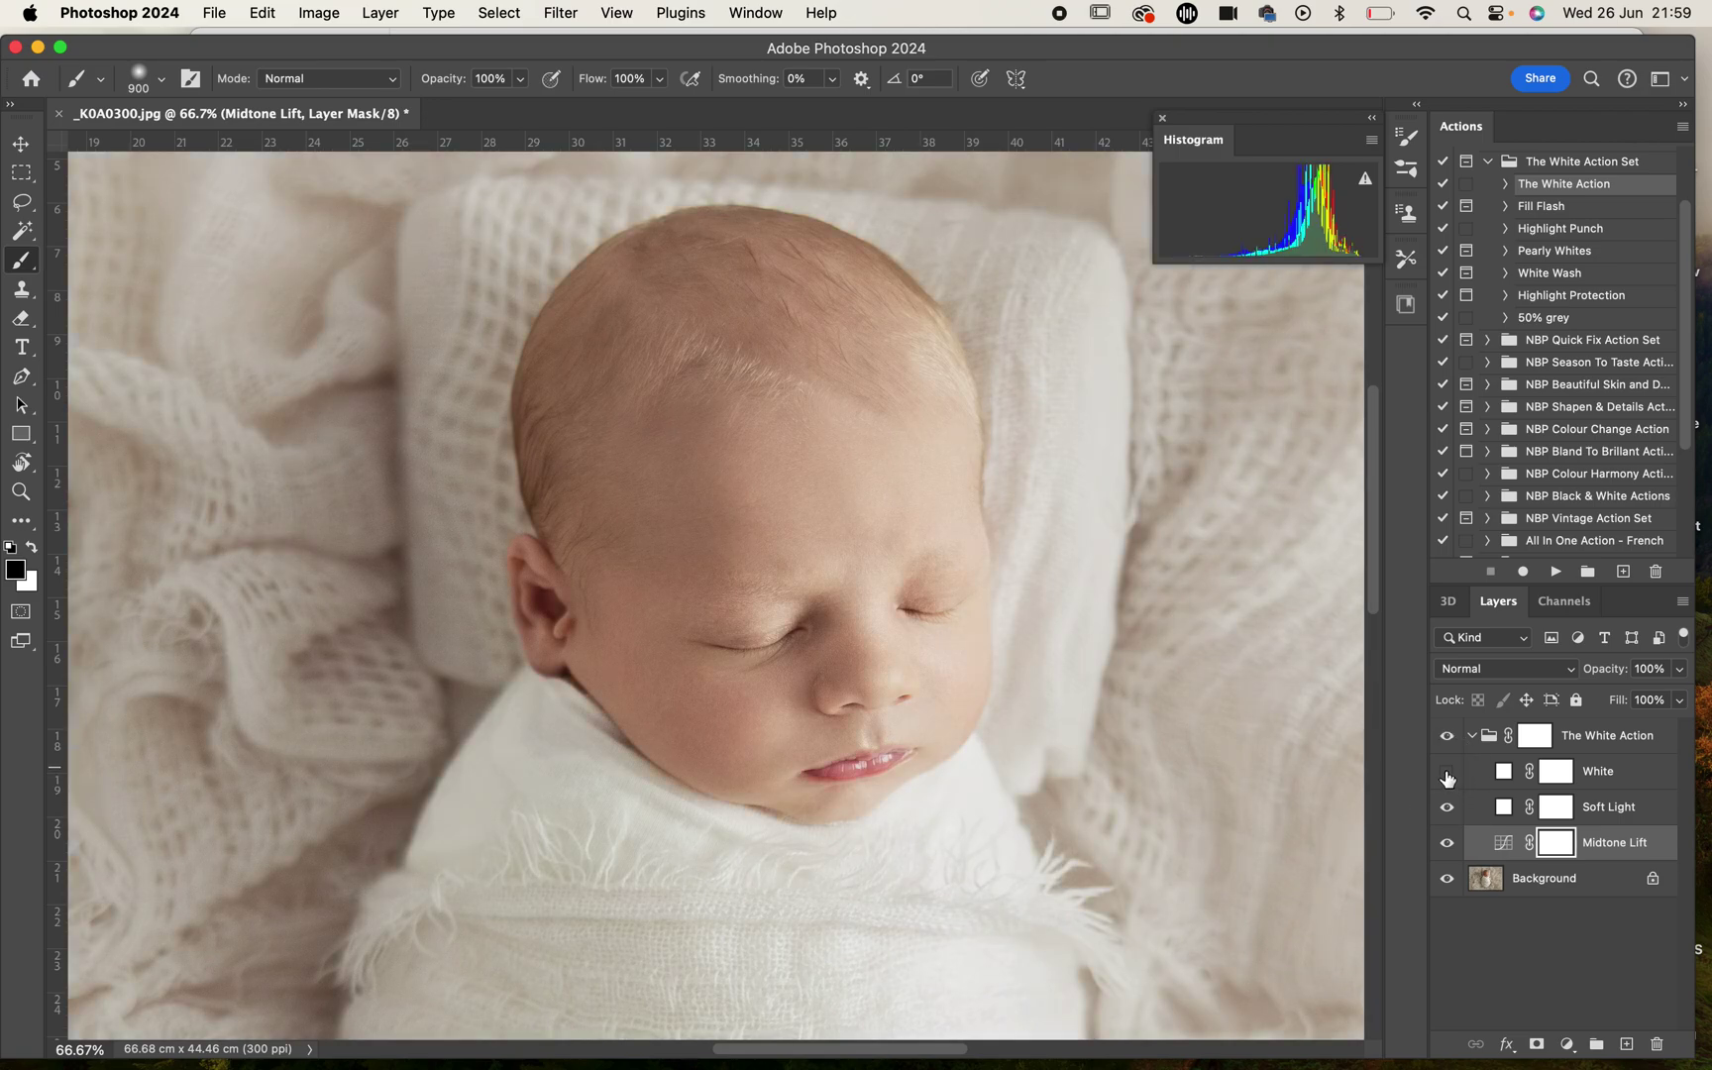
left_click(1448, 772)
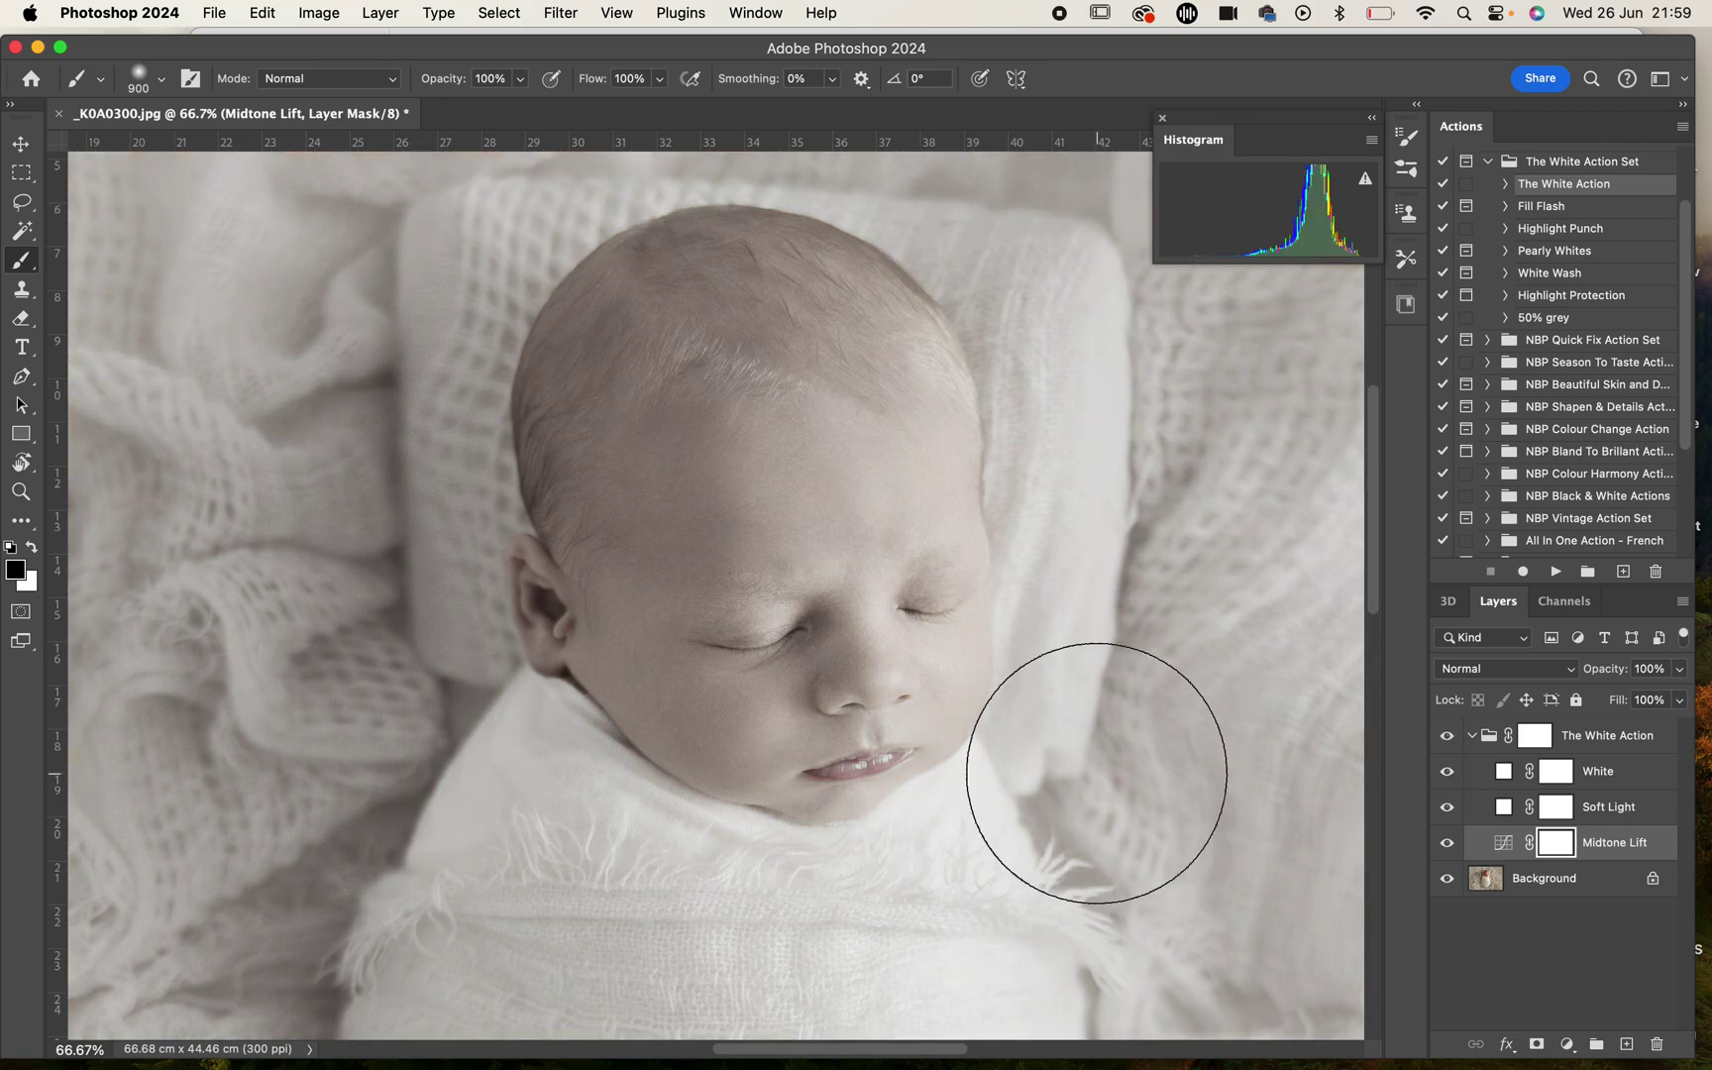
left_click(1535, 735)
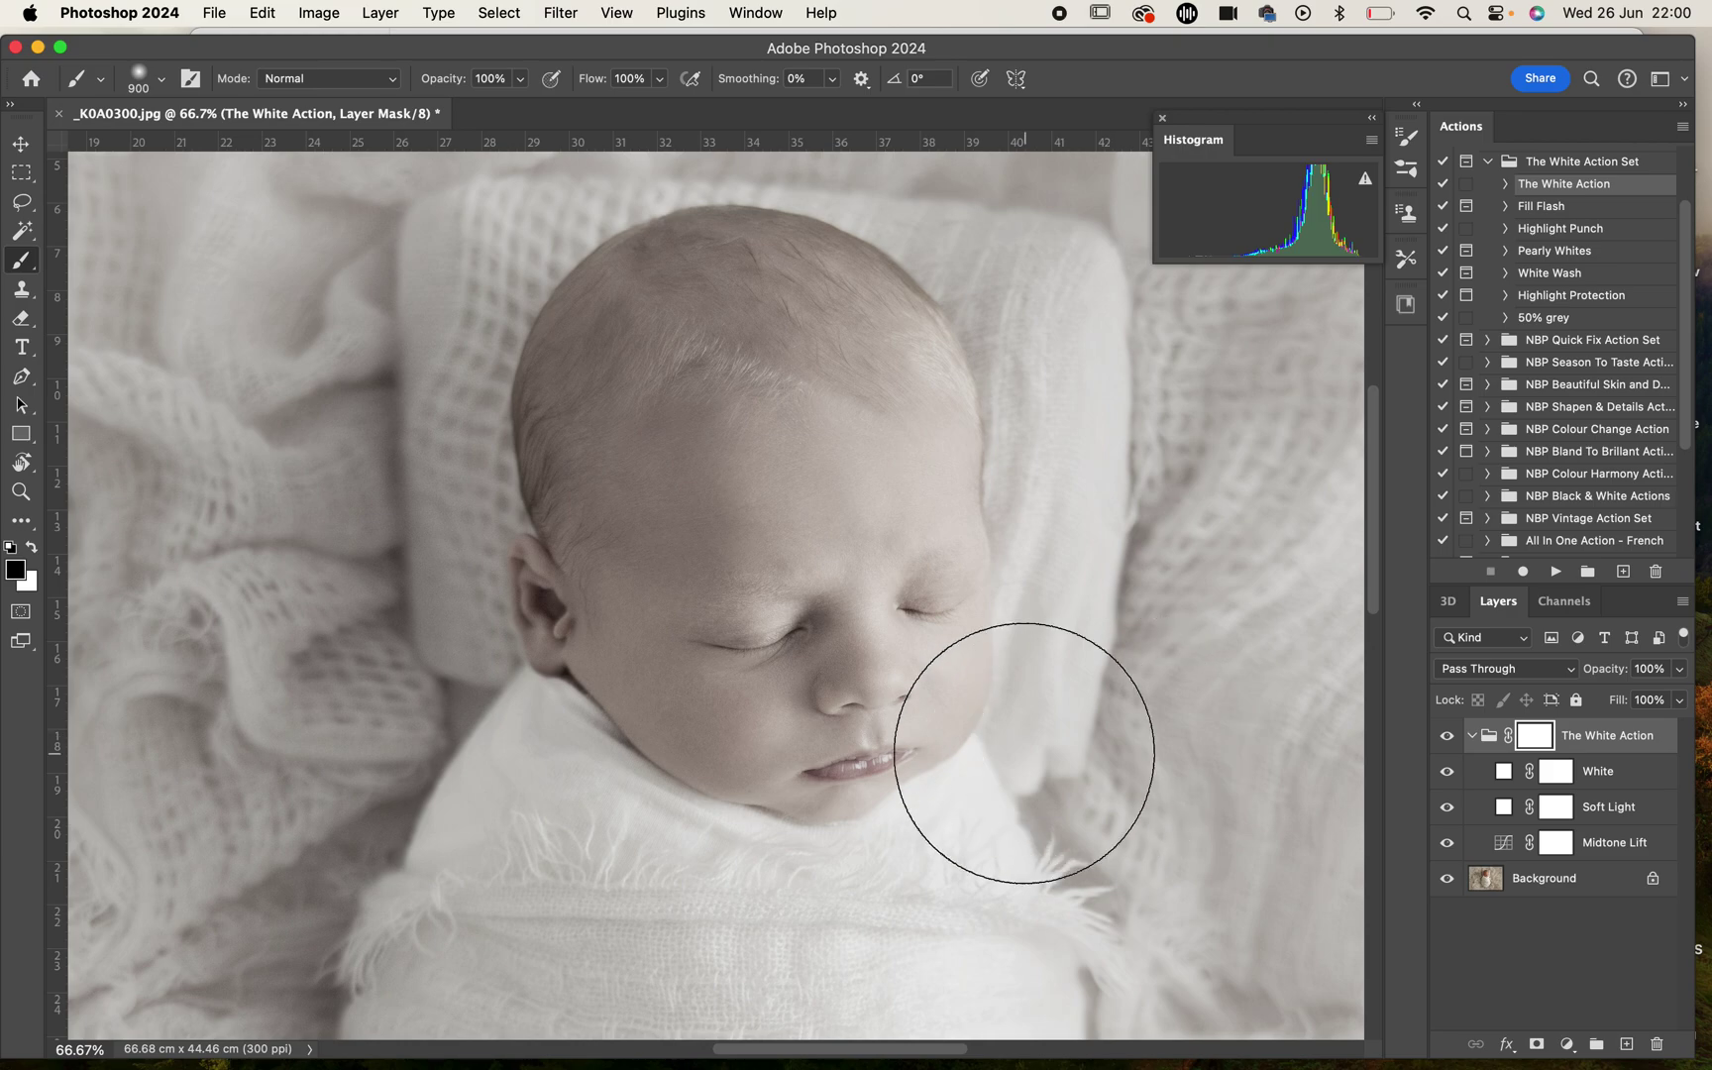
key("bracketleft")
key("bracketleft")
key("bracketleft")
key("bracketleft")
key("bracketleft")
key("bracketleft")
key("bracketleft")
key("bracketleft")
key("bracketleft")
key("bracketleft")
key("bracketleft")
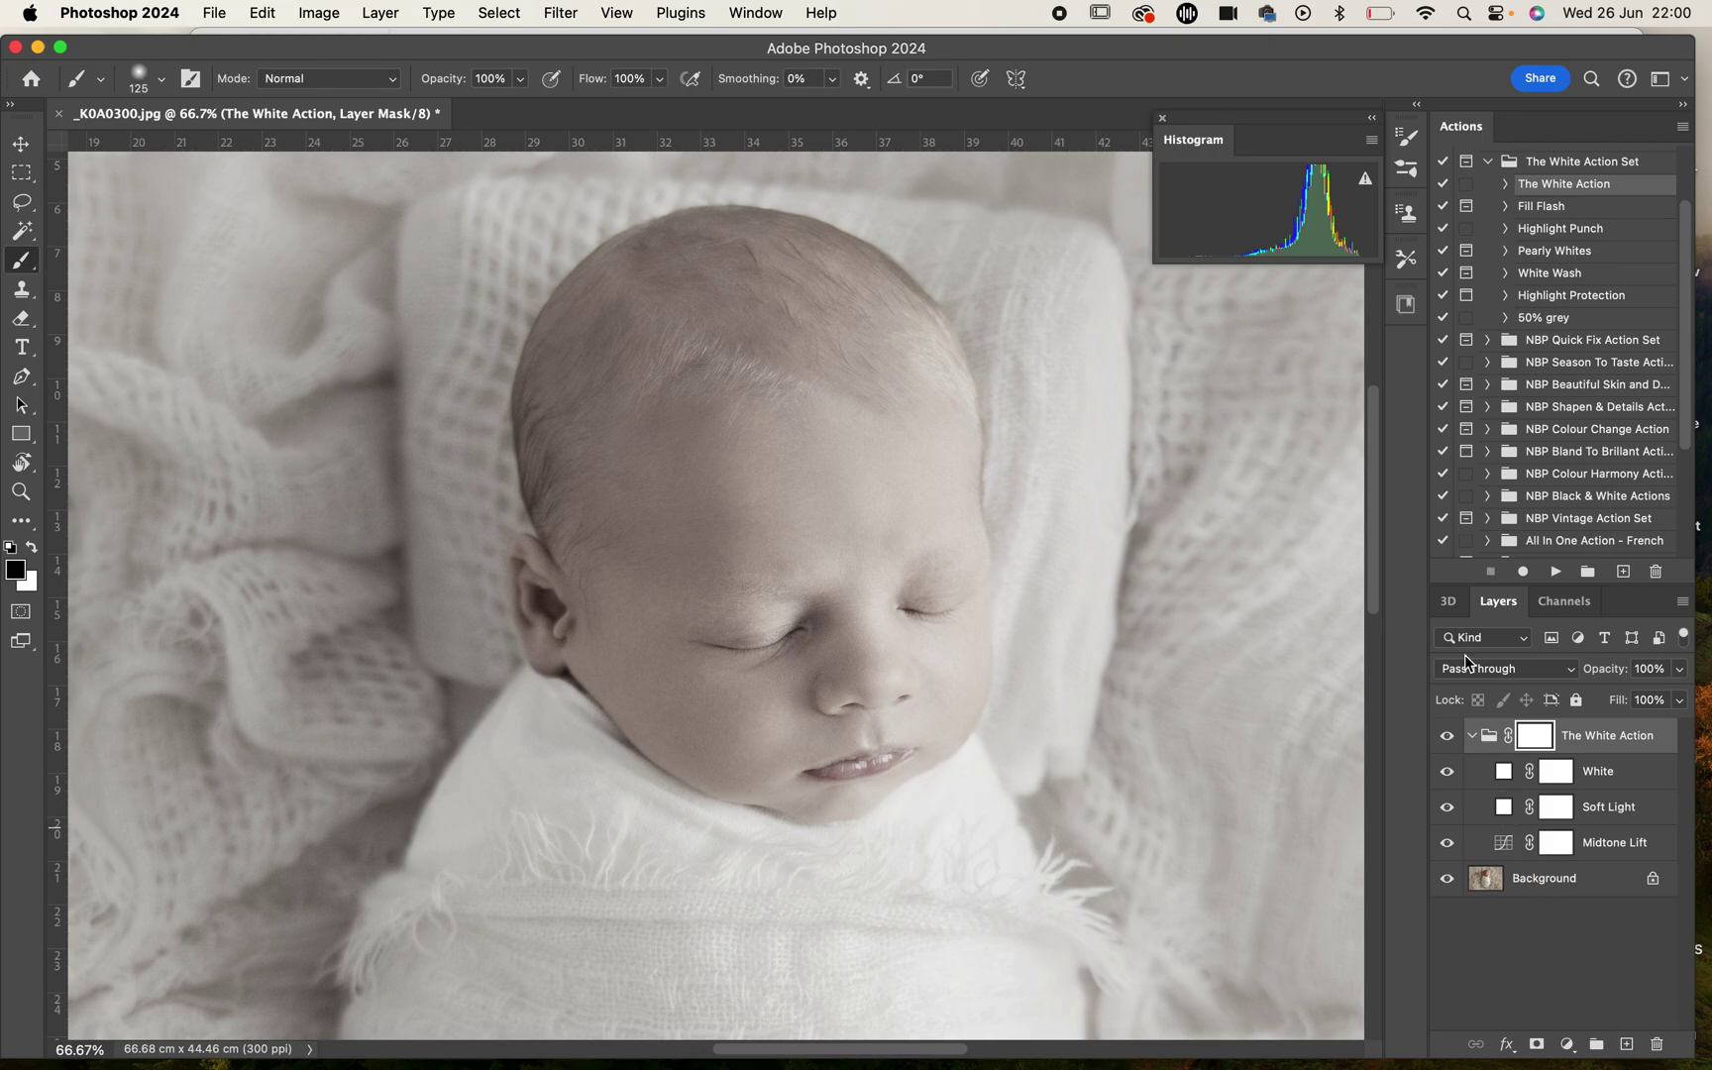
Step: Hide The White Action group, select the Background layer, and switch to the Quick Selection Tool
left_click(1445, 737)
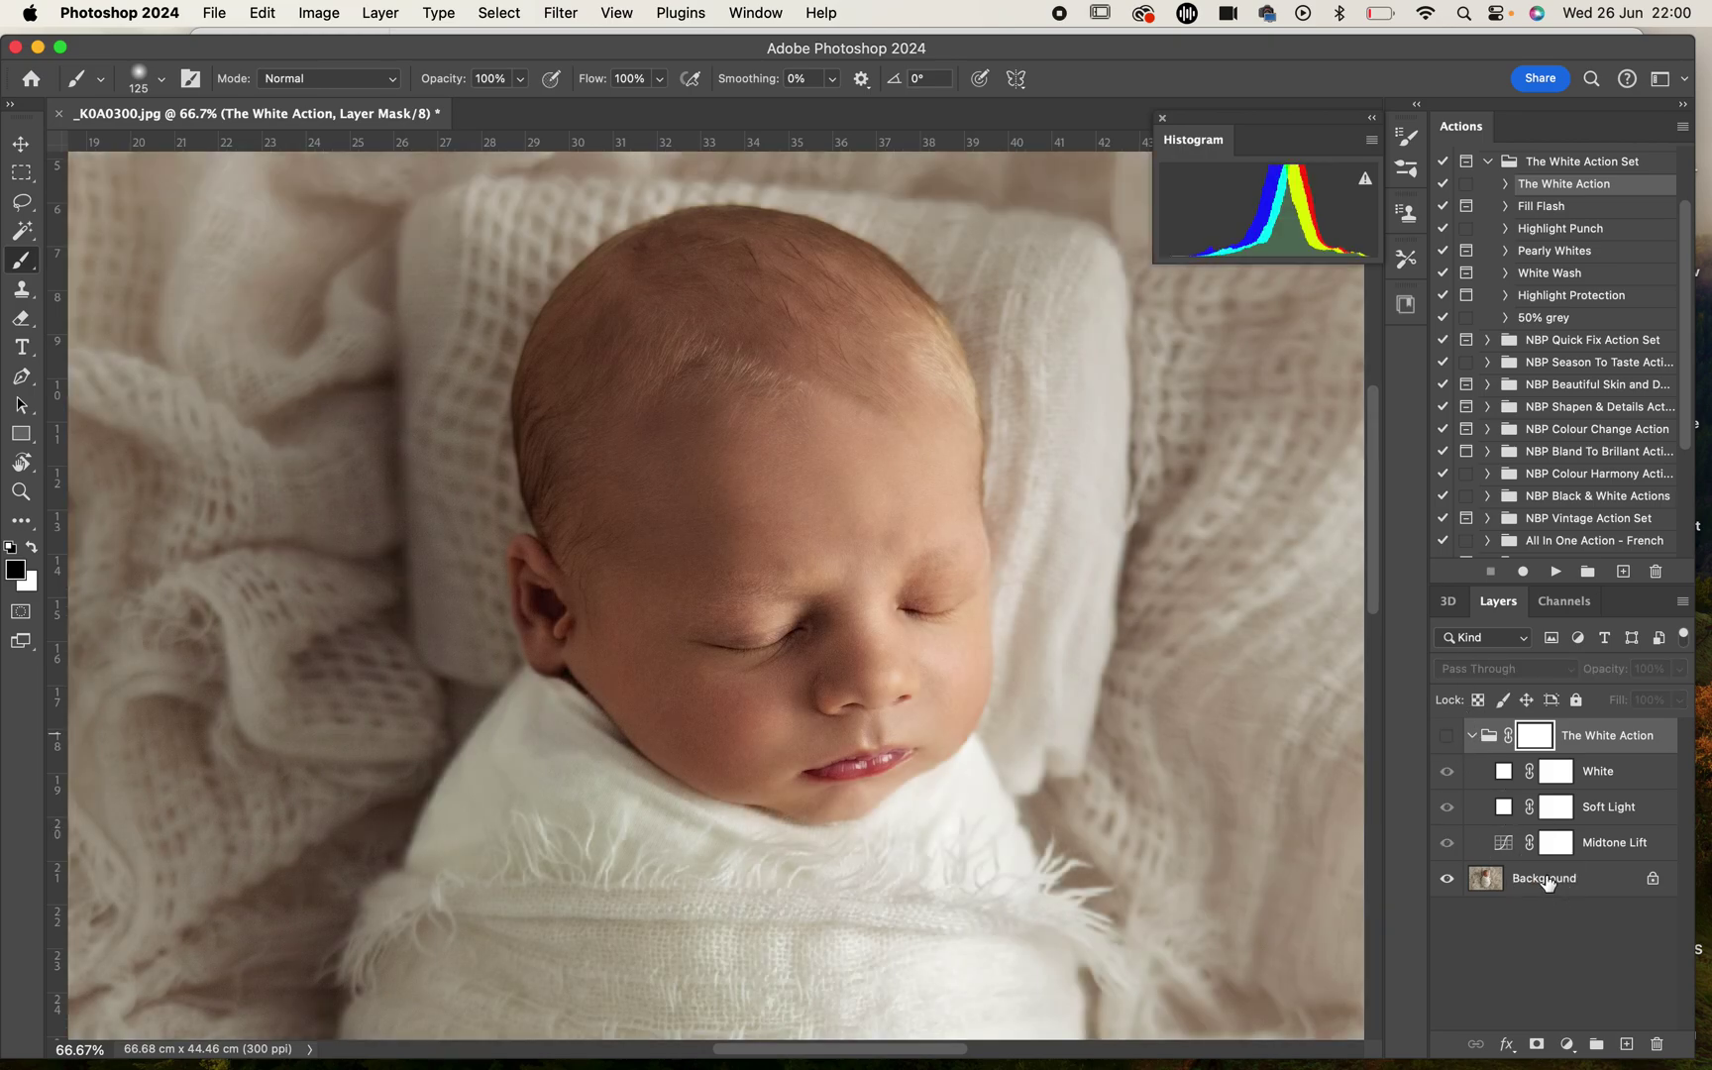
left_click(1548, 880)
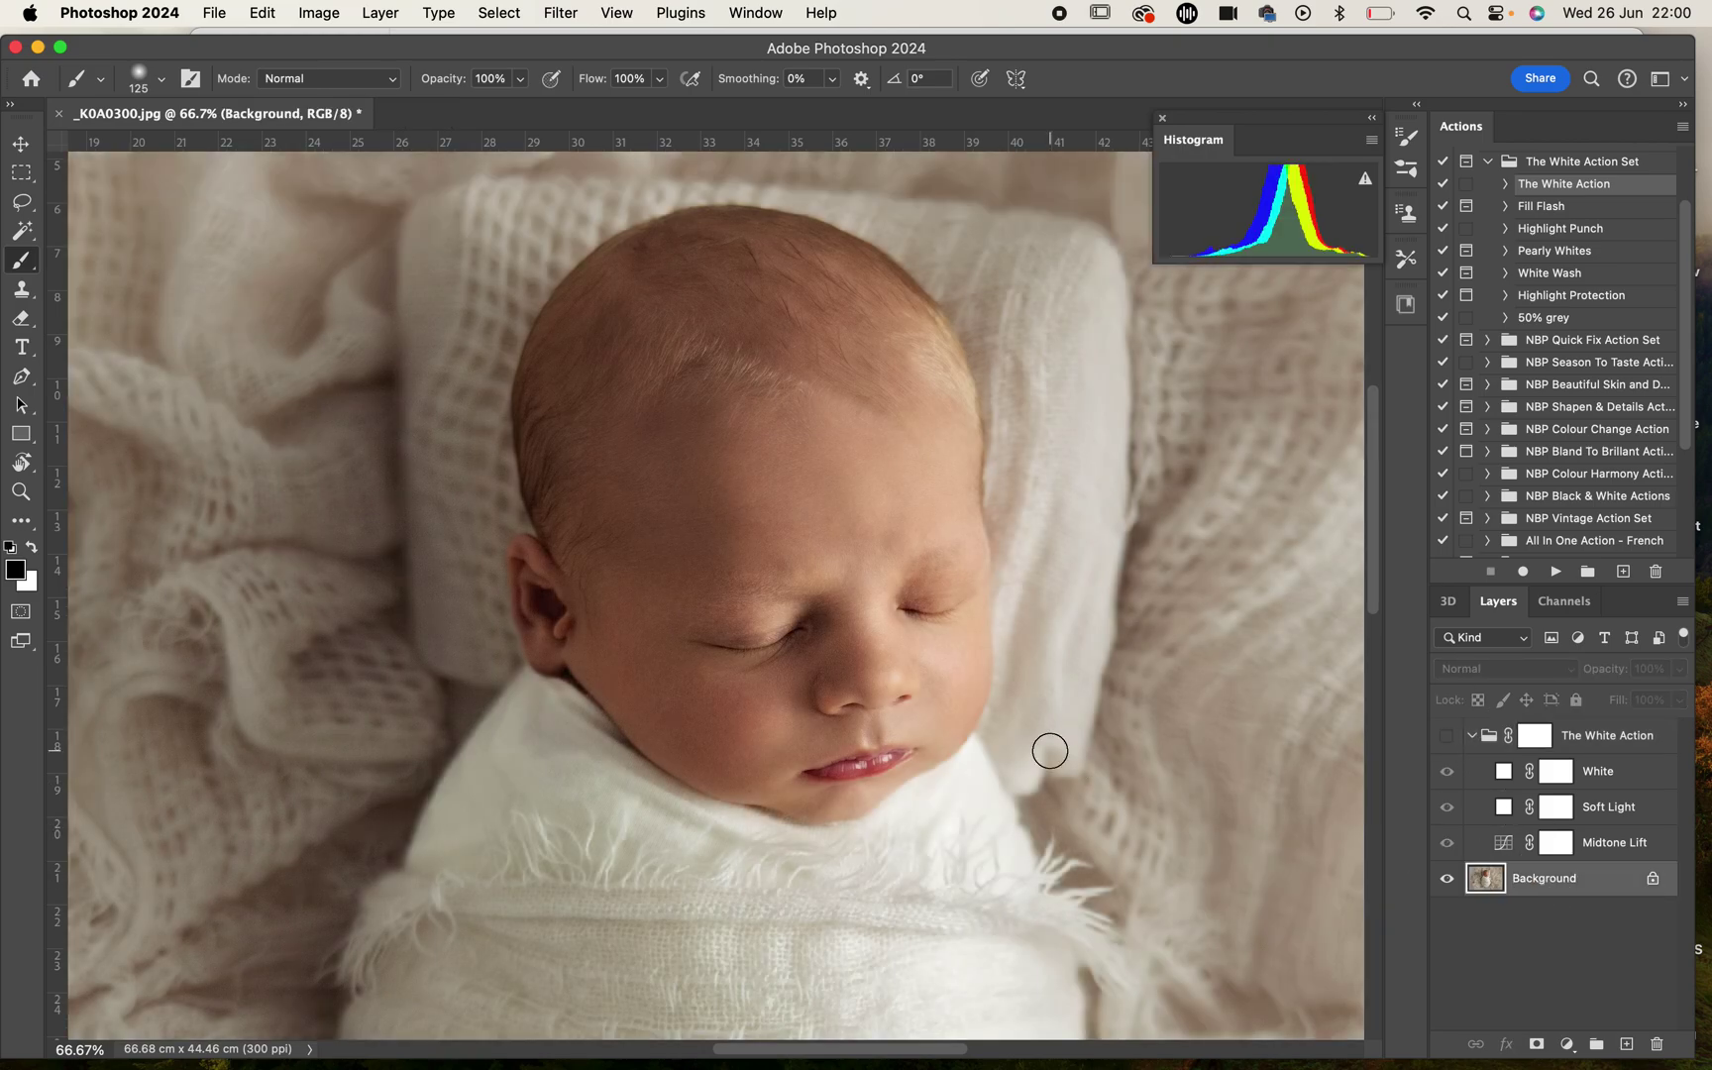
left_click(22, 233)
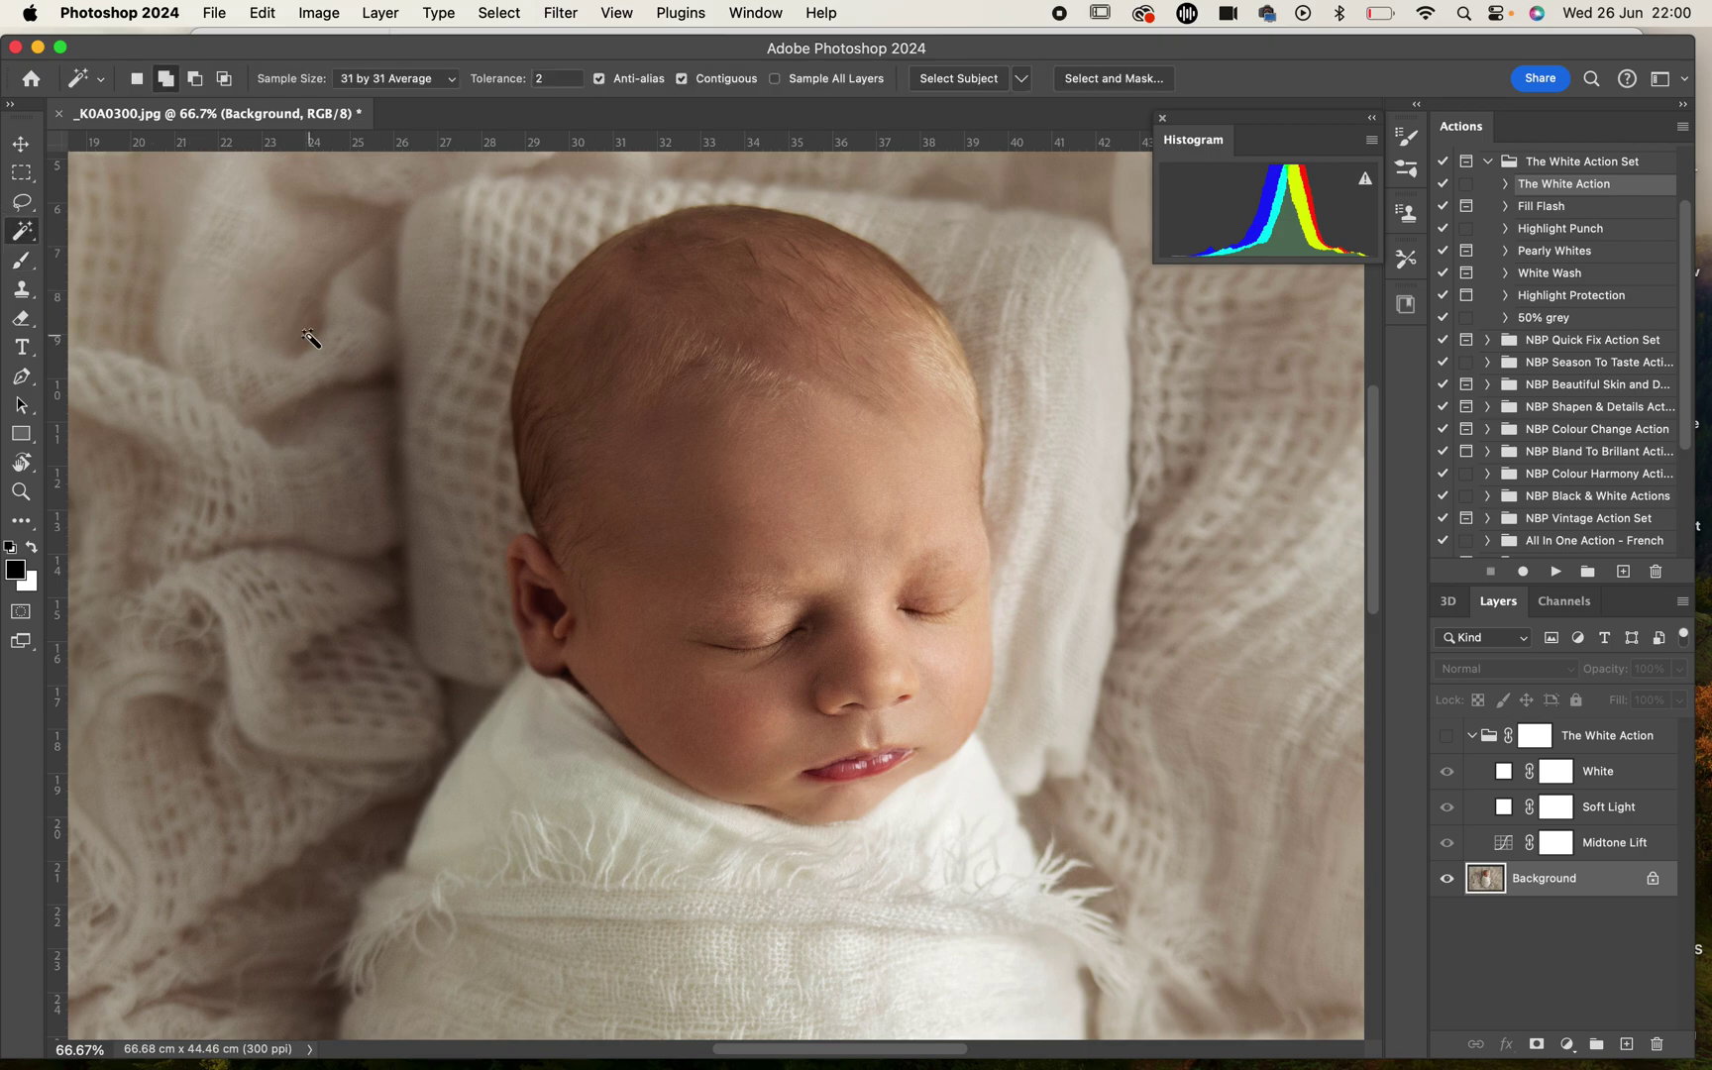
right_click(23, 233)
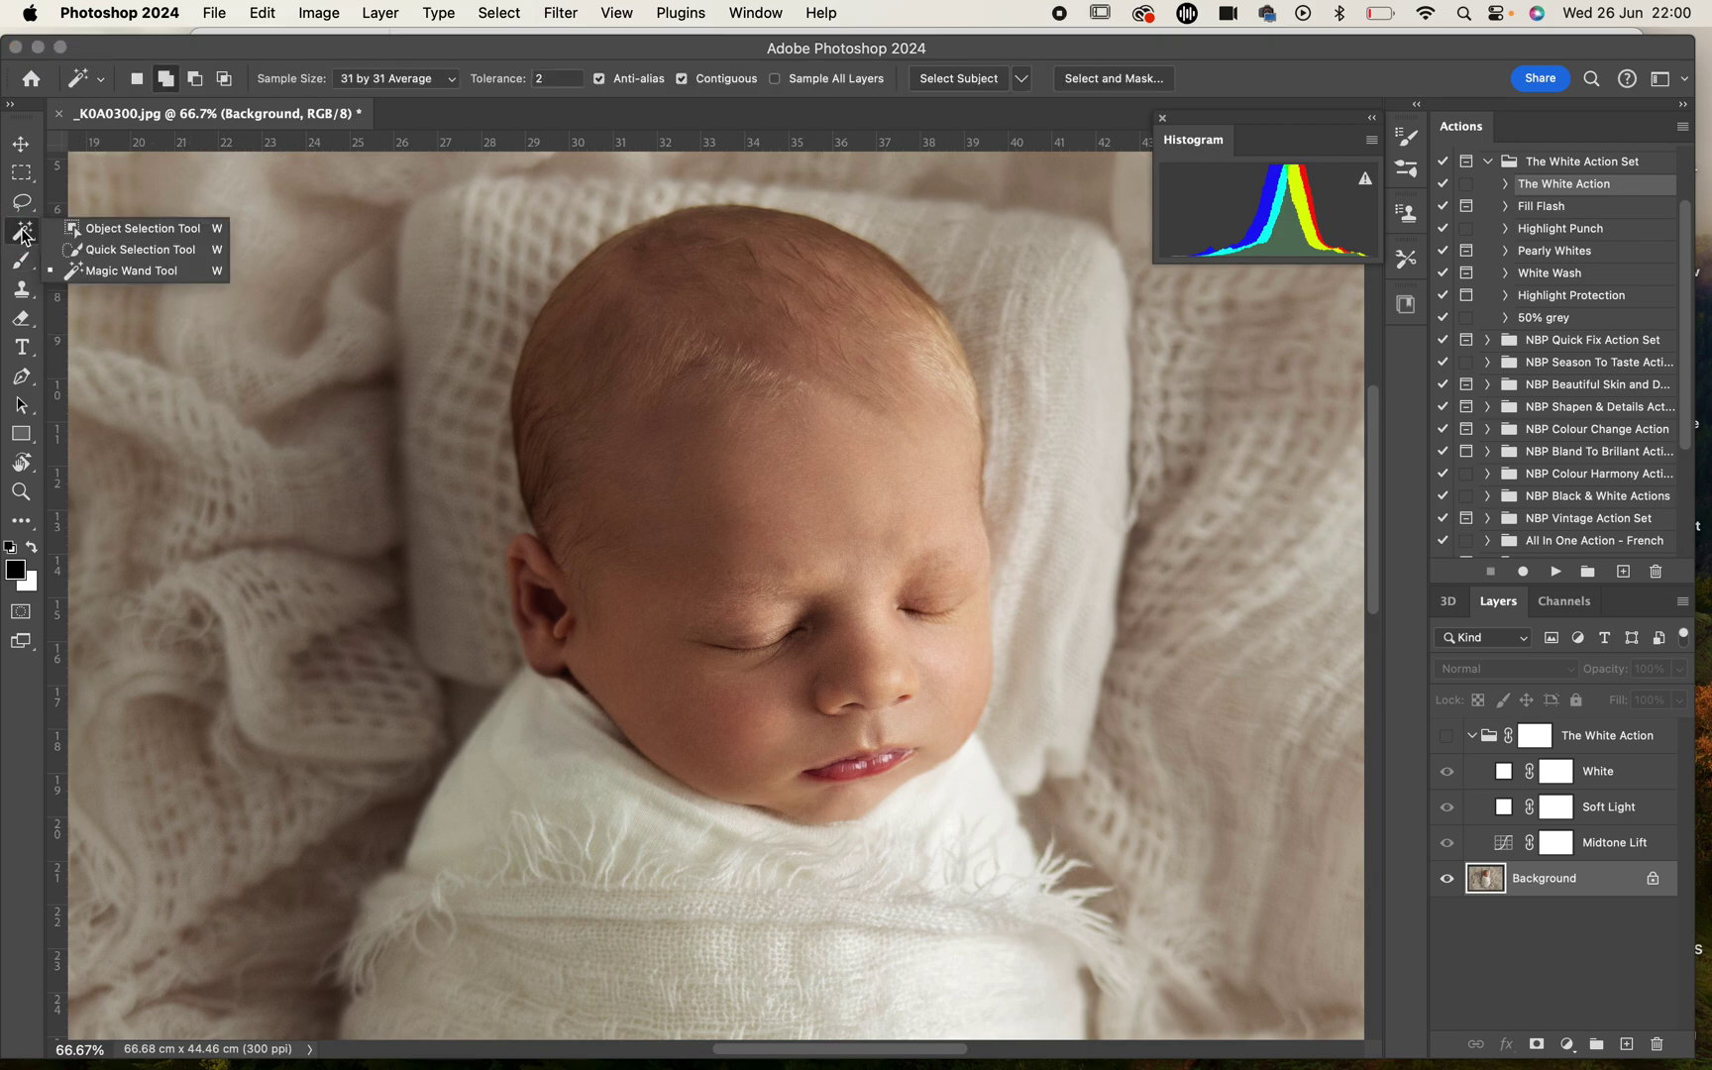
left_click(96, 244)
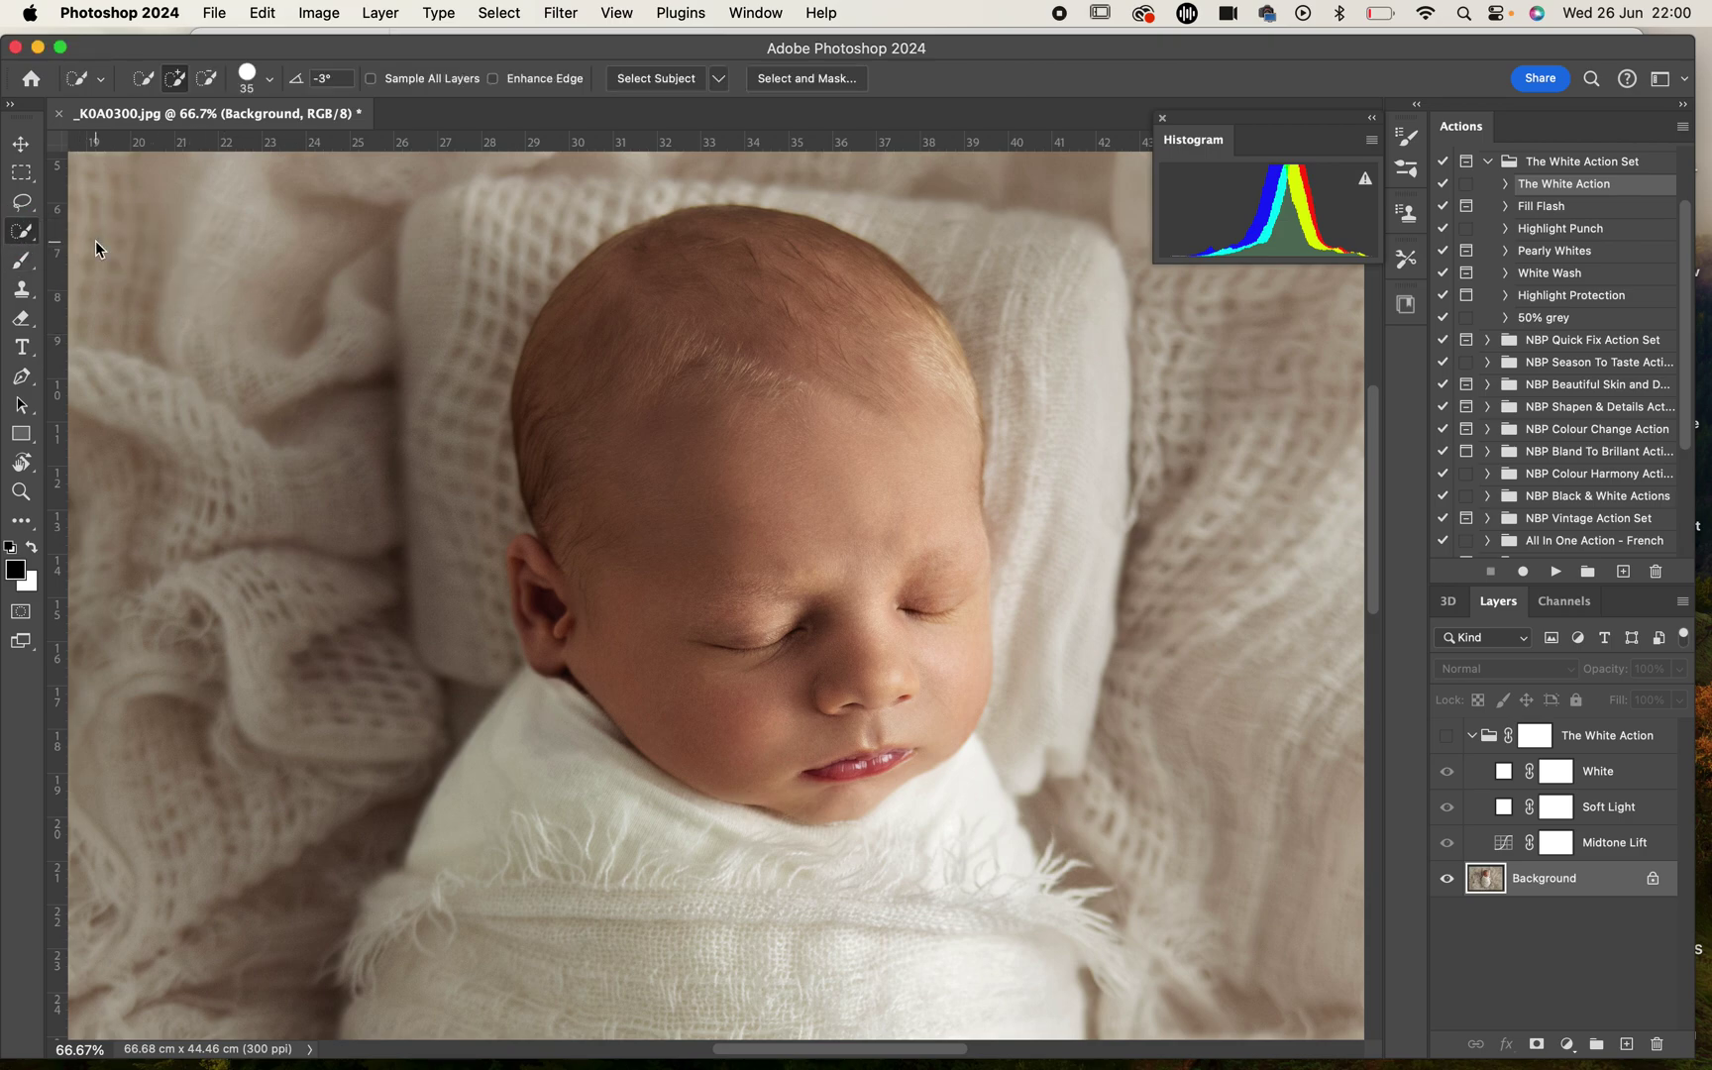
Step: Select the baby's head, ear, chin and cheek, then show the group and target its mask
left_click(776, 604)
left_click_drag(561, 582, 533, 556)
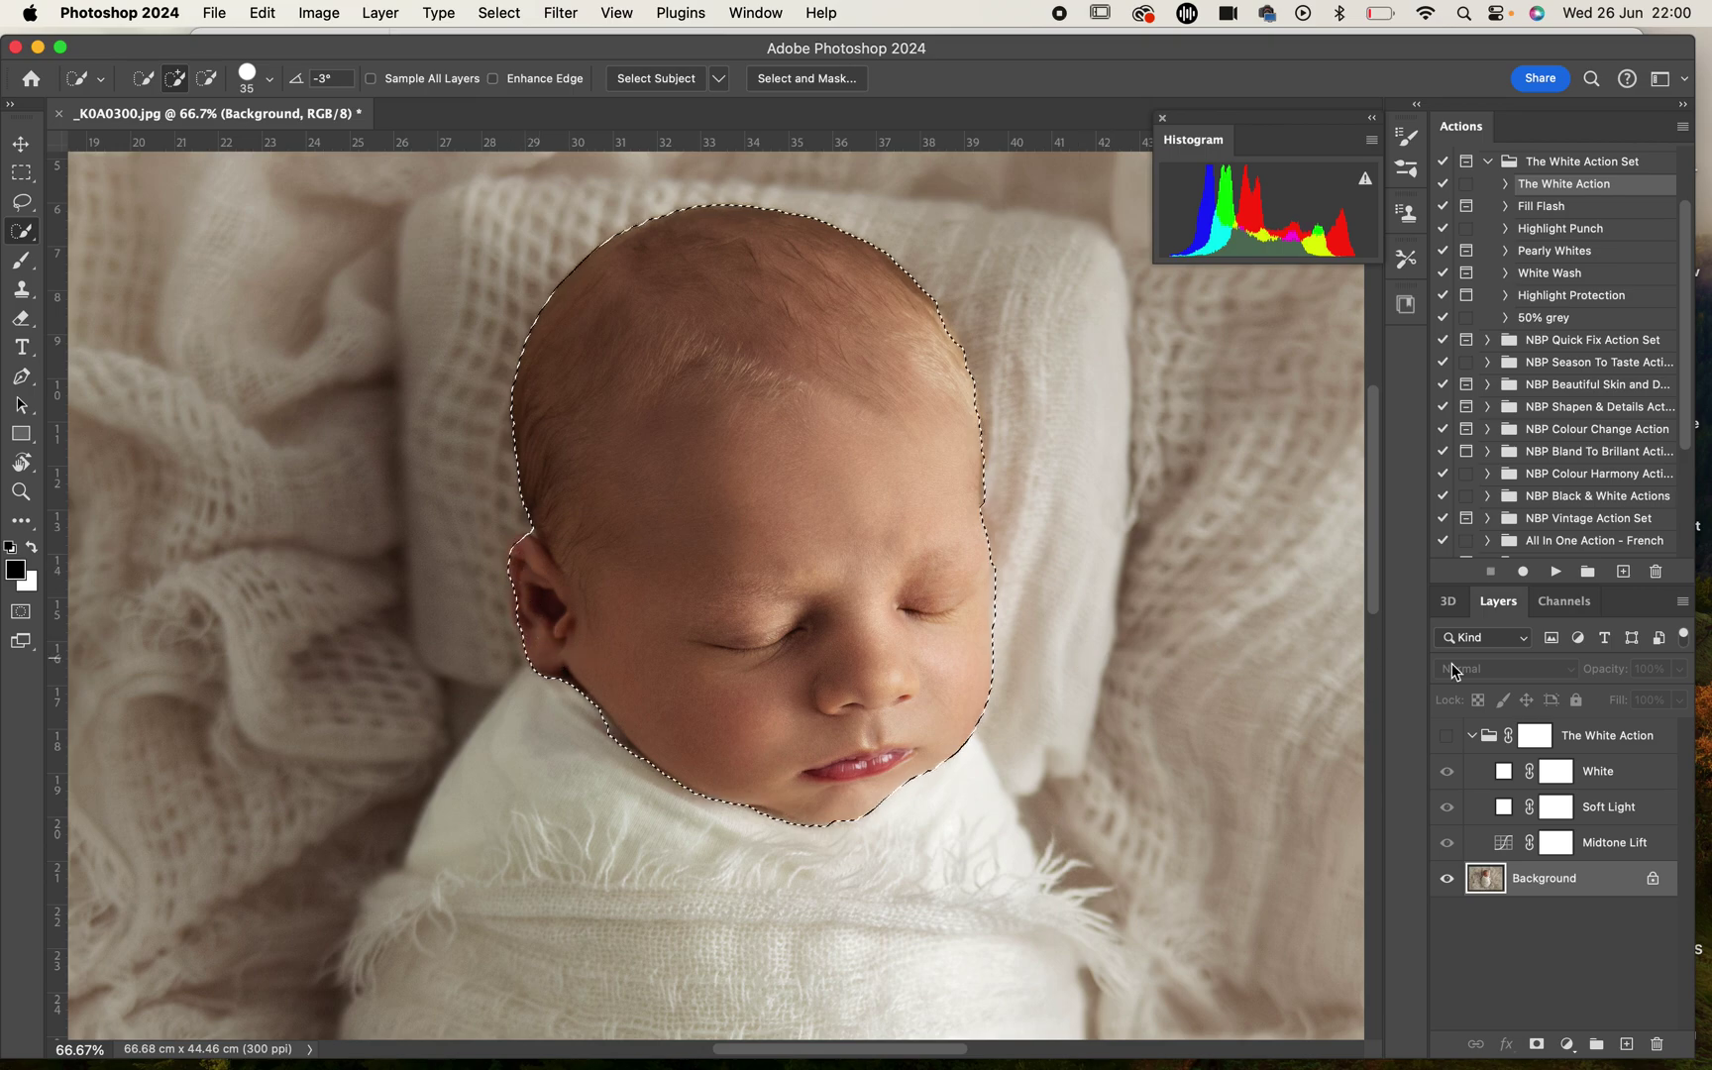
left_click(1447, 735)
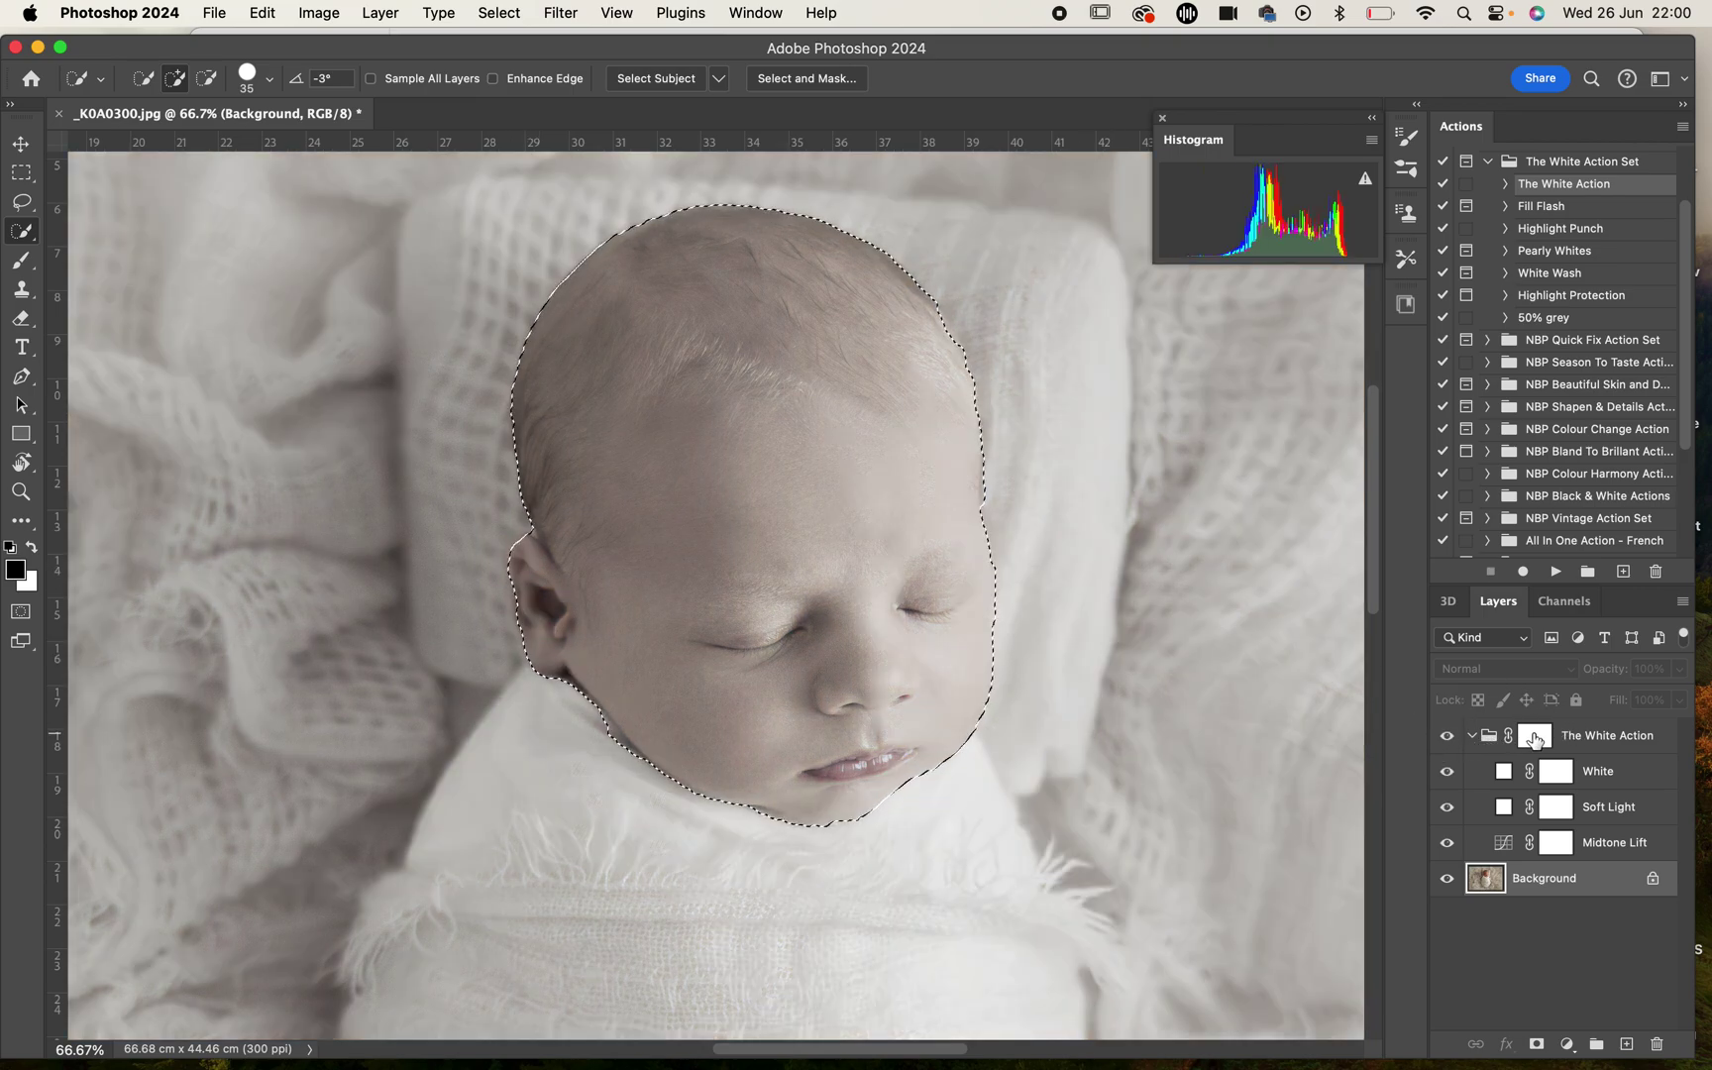
left_click(1535, 735)
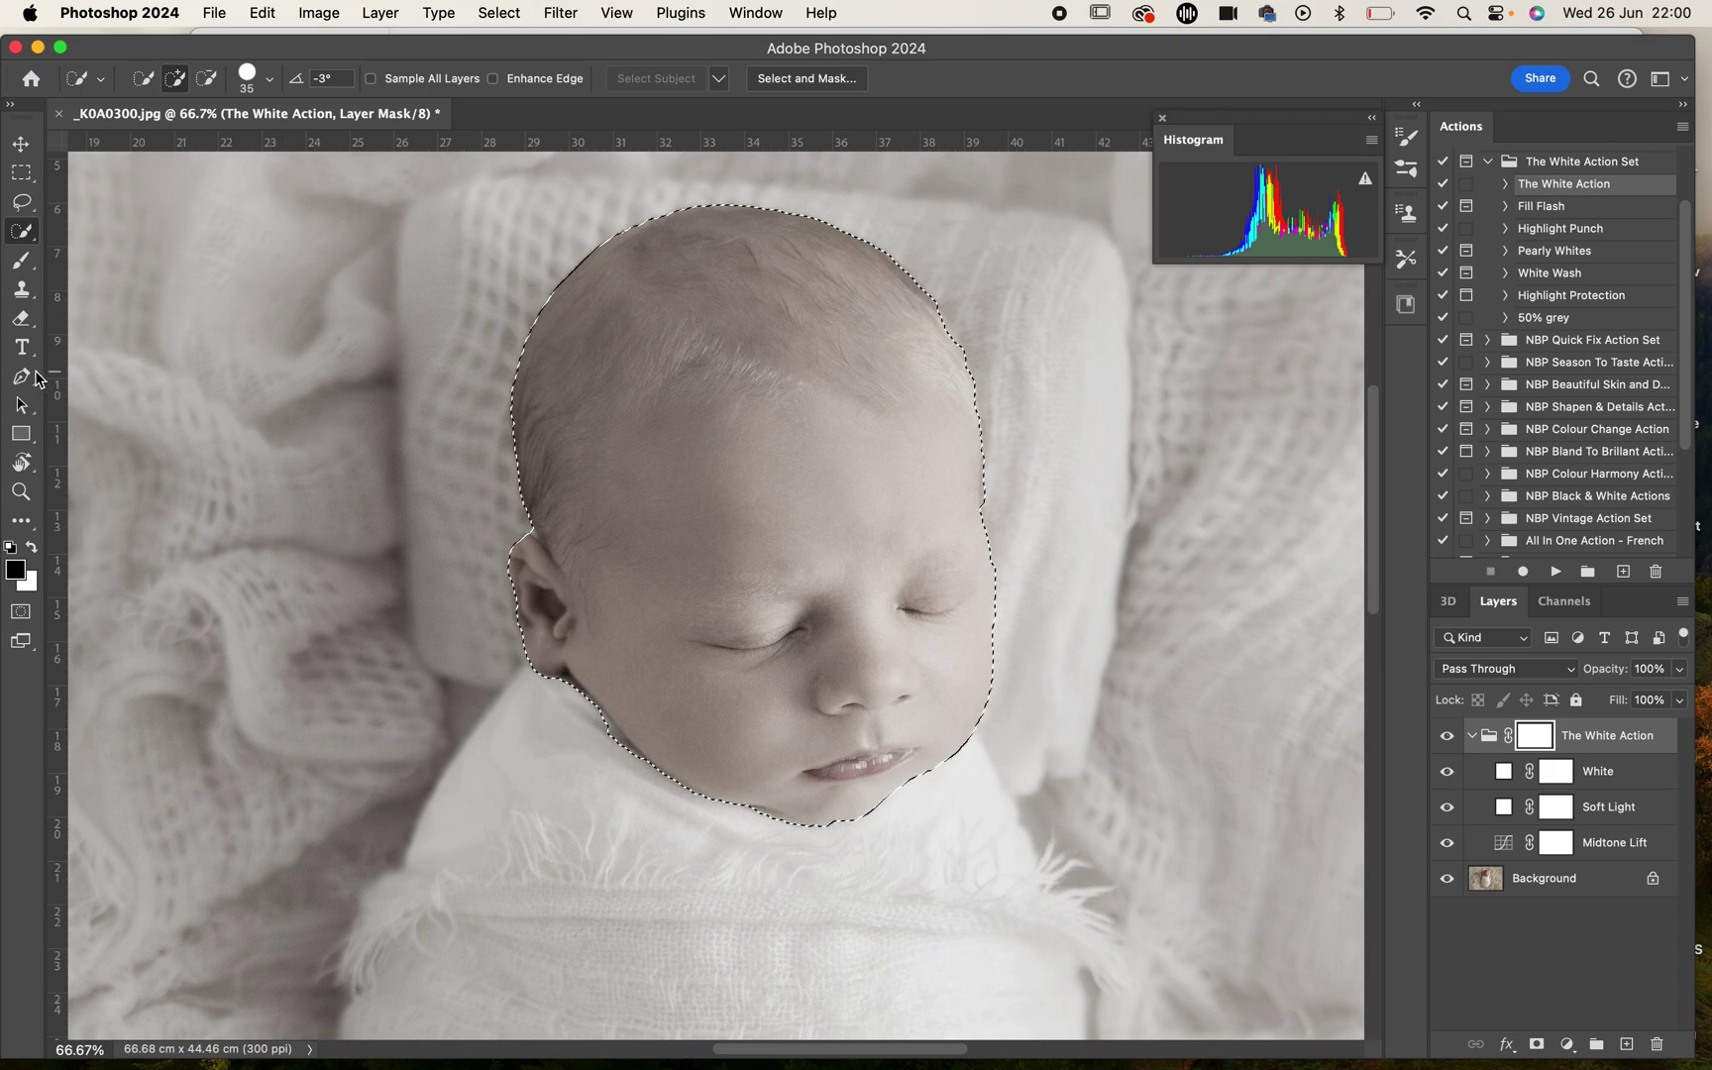
Step: With a 900 px brush, paint black on the group mask over the head, then deselect
left_click(21, 258)
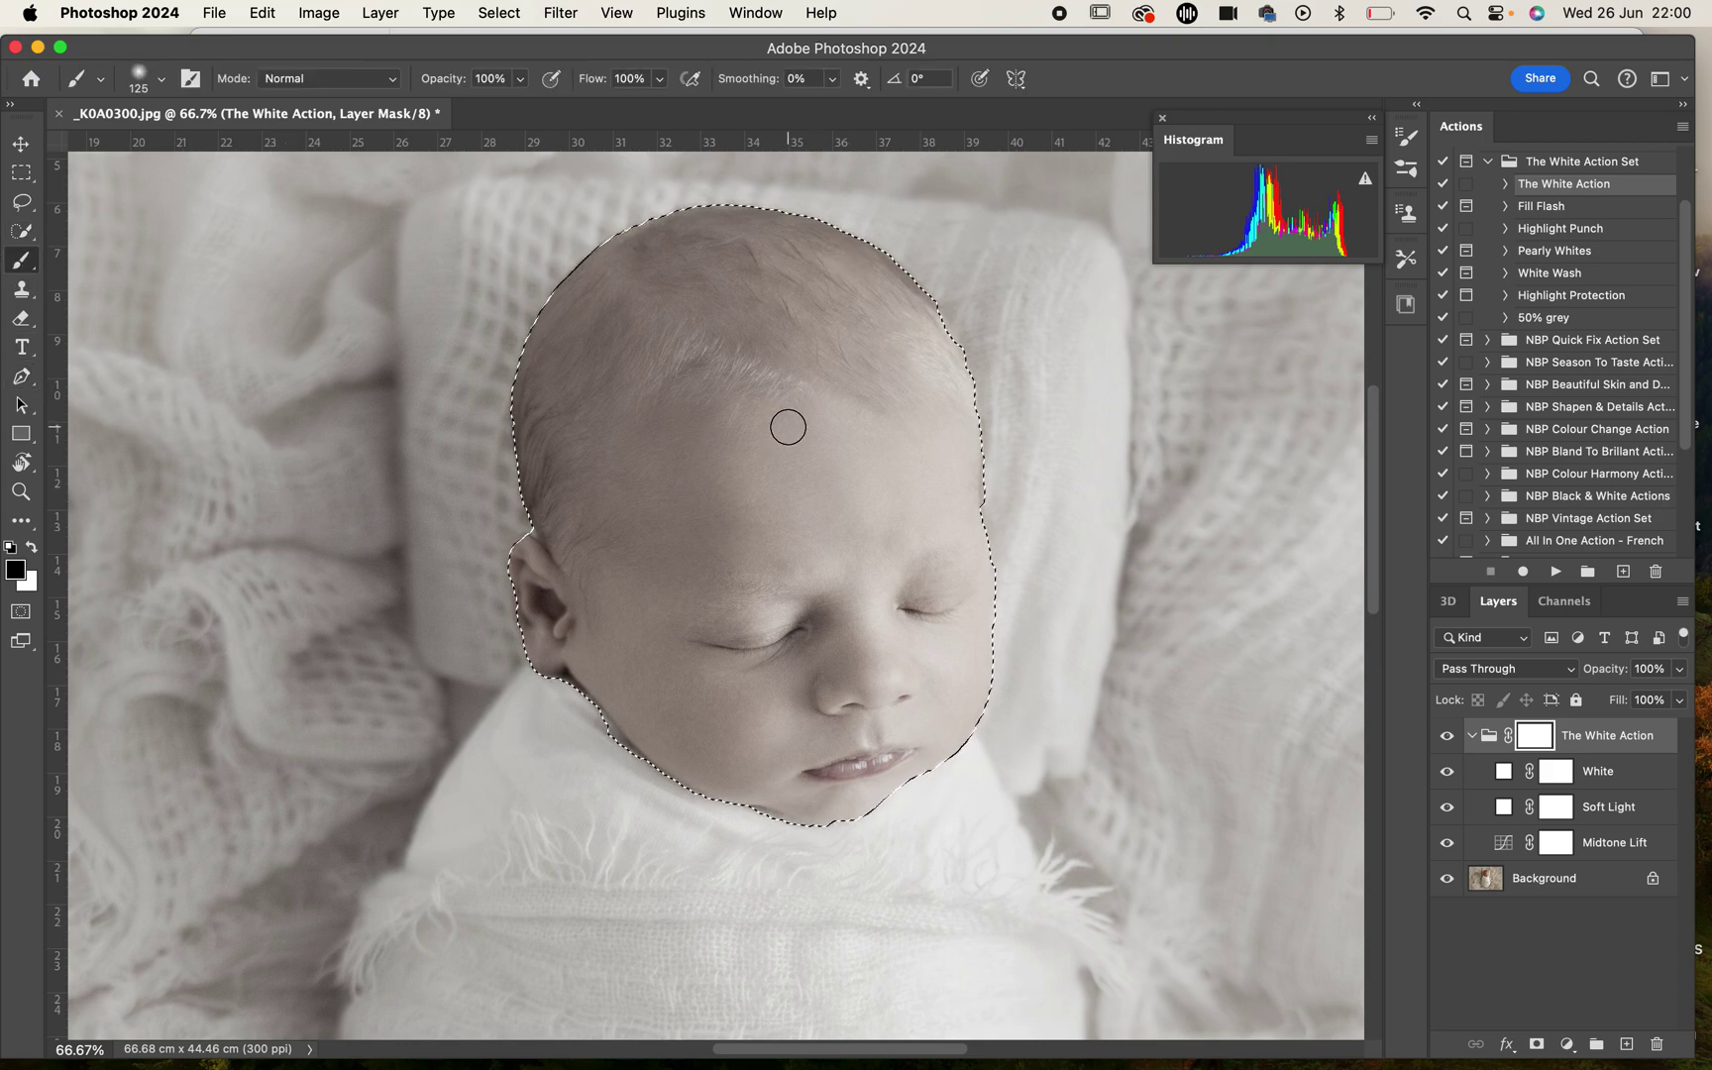
key("bracketright")
key("bracketright")
key("bracketright")
key("bracketright")
key("bracketright")
key("bracketright")
key("bracketright")
key("bracketright")
key("bracketright")
key("bracketright")
mouse_move(784, 428)
left_mouse_down()
mouse_move(594, 402)
mouse_move(875, 333)
mouse_move(714, 305)
mouse_move(518, 404)
mouse_move(827, 581)
mouse_move(732, 726)
mouse_move(804, 741)
left_mouse_up()
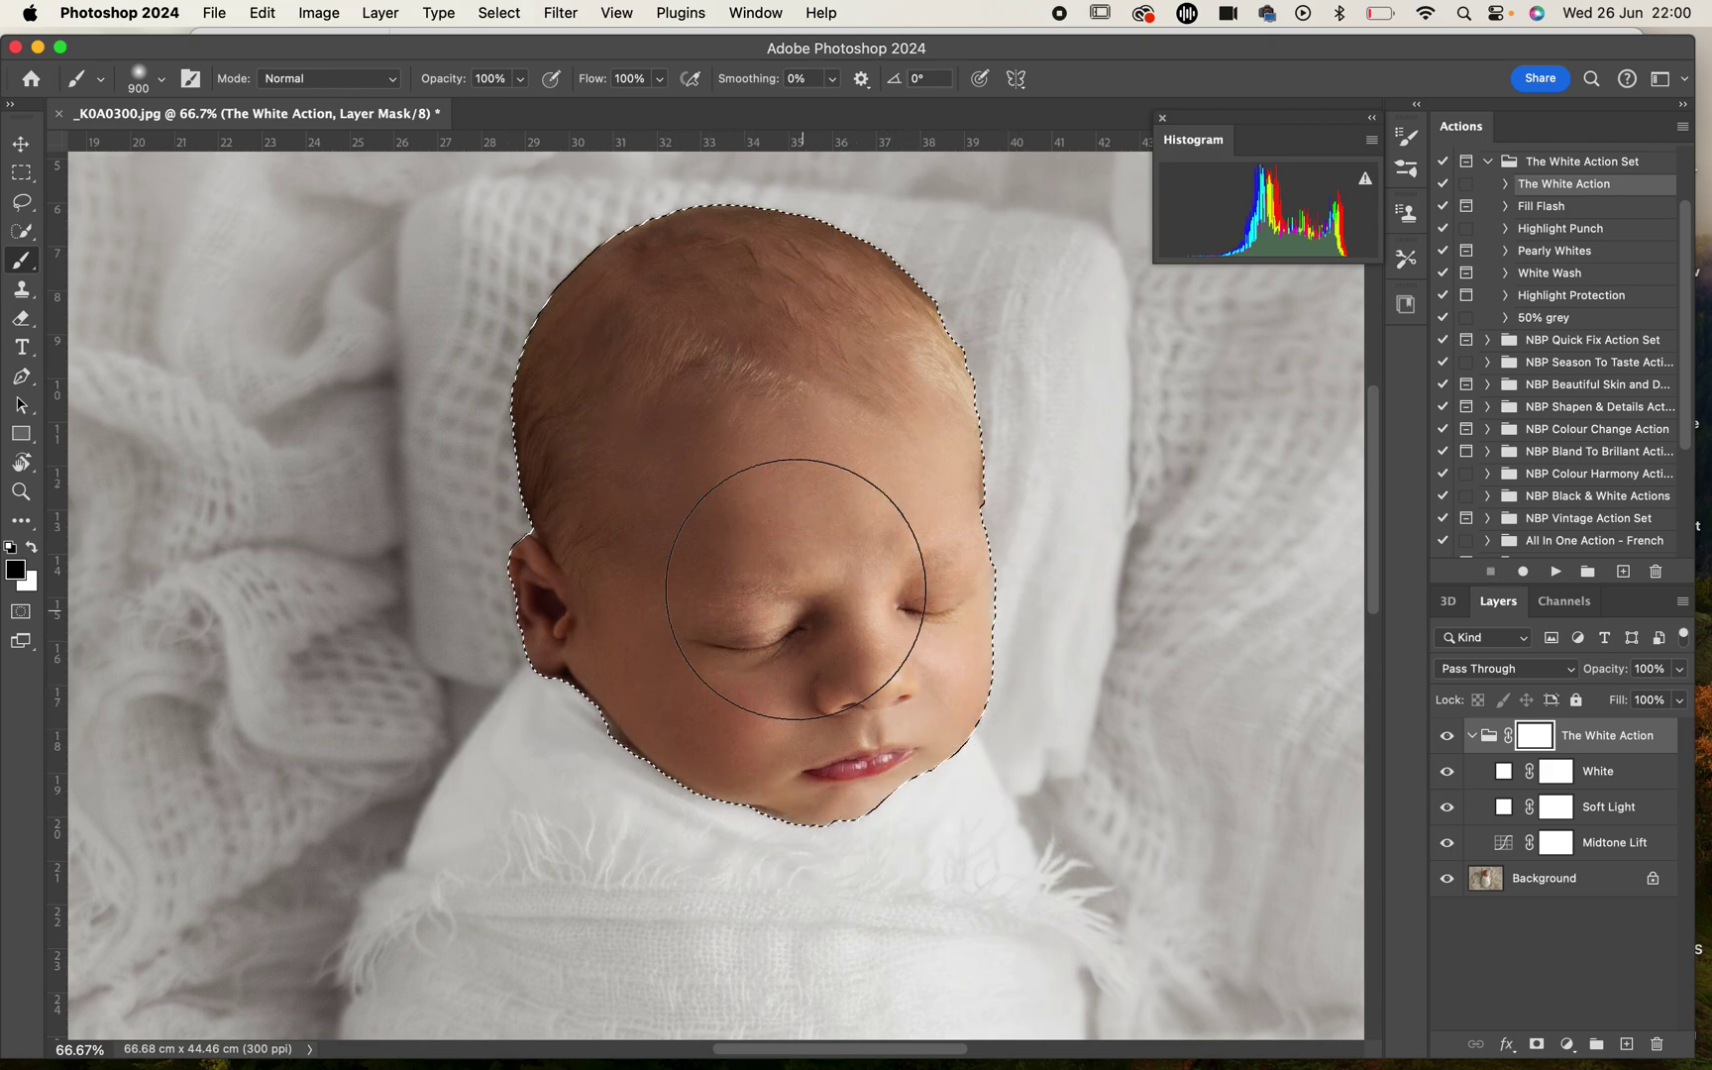
key("super+d")
Step: Zoom in and mask the ear's rim with a 60 px brush, then zoom back out to 25%
key("super+equal")
key("super+equal")
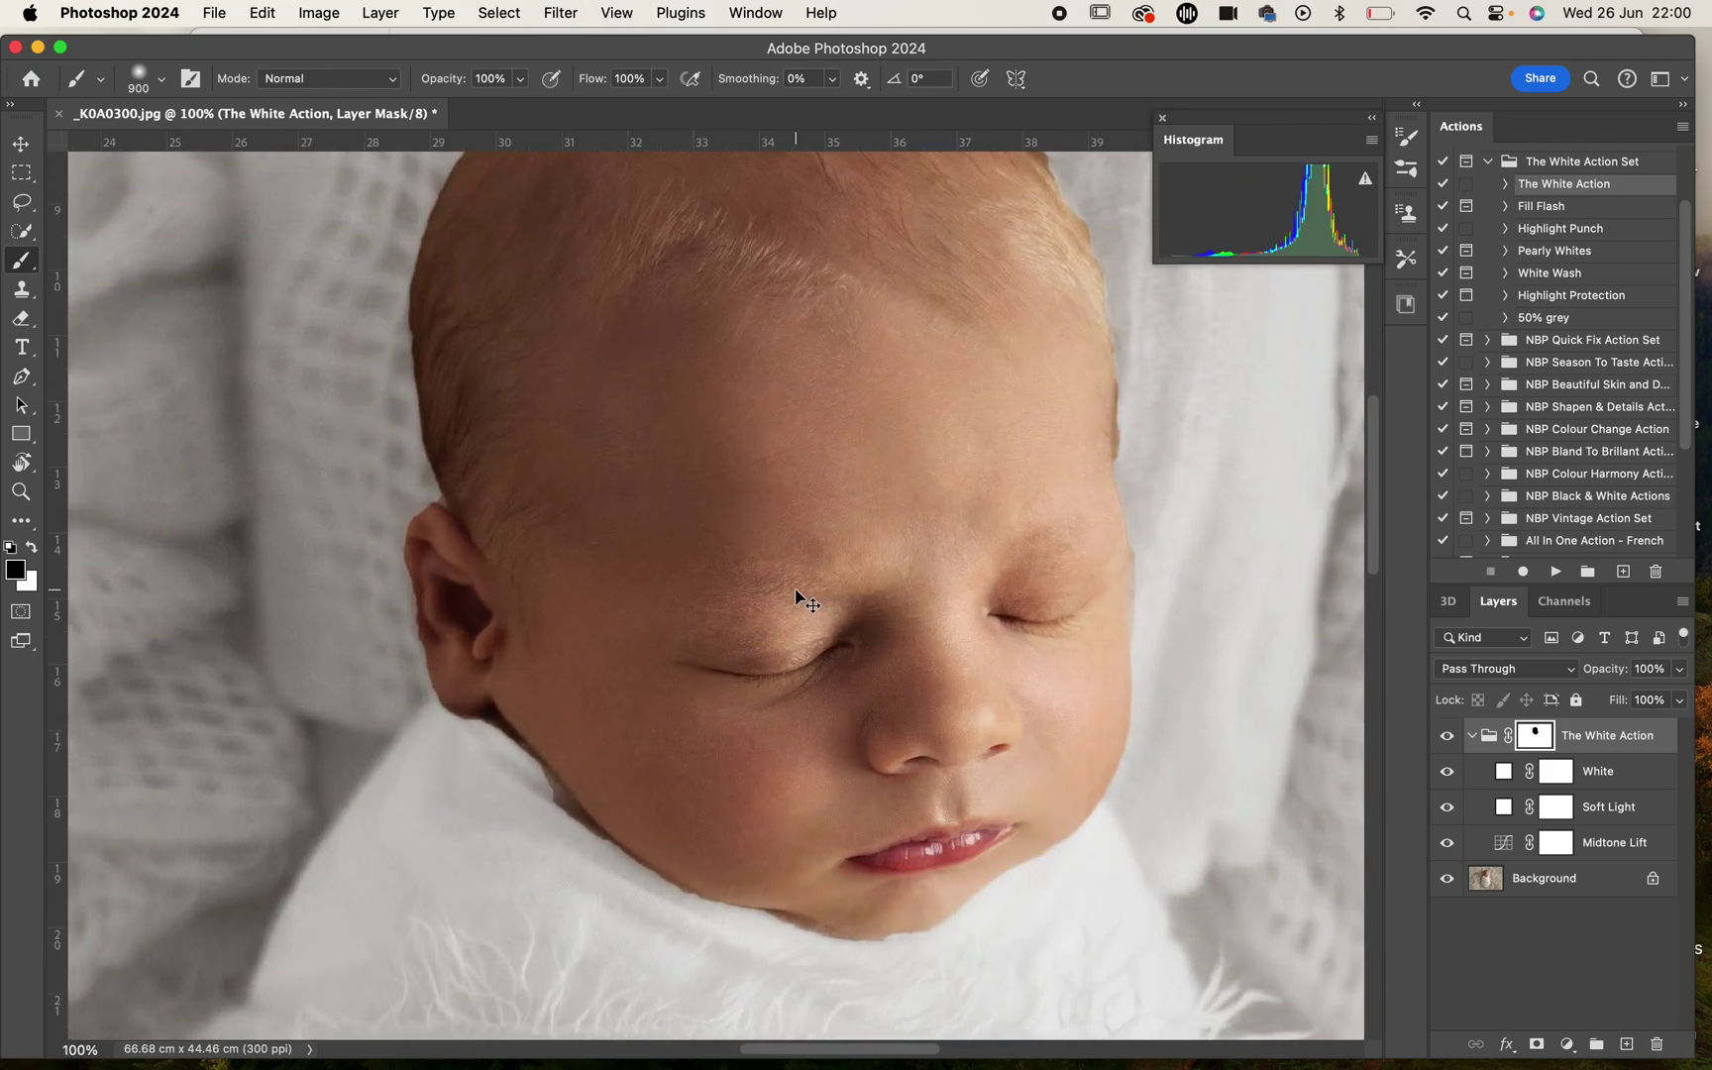
key("bracketleft")
scroll(746, 554, "left", 5)
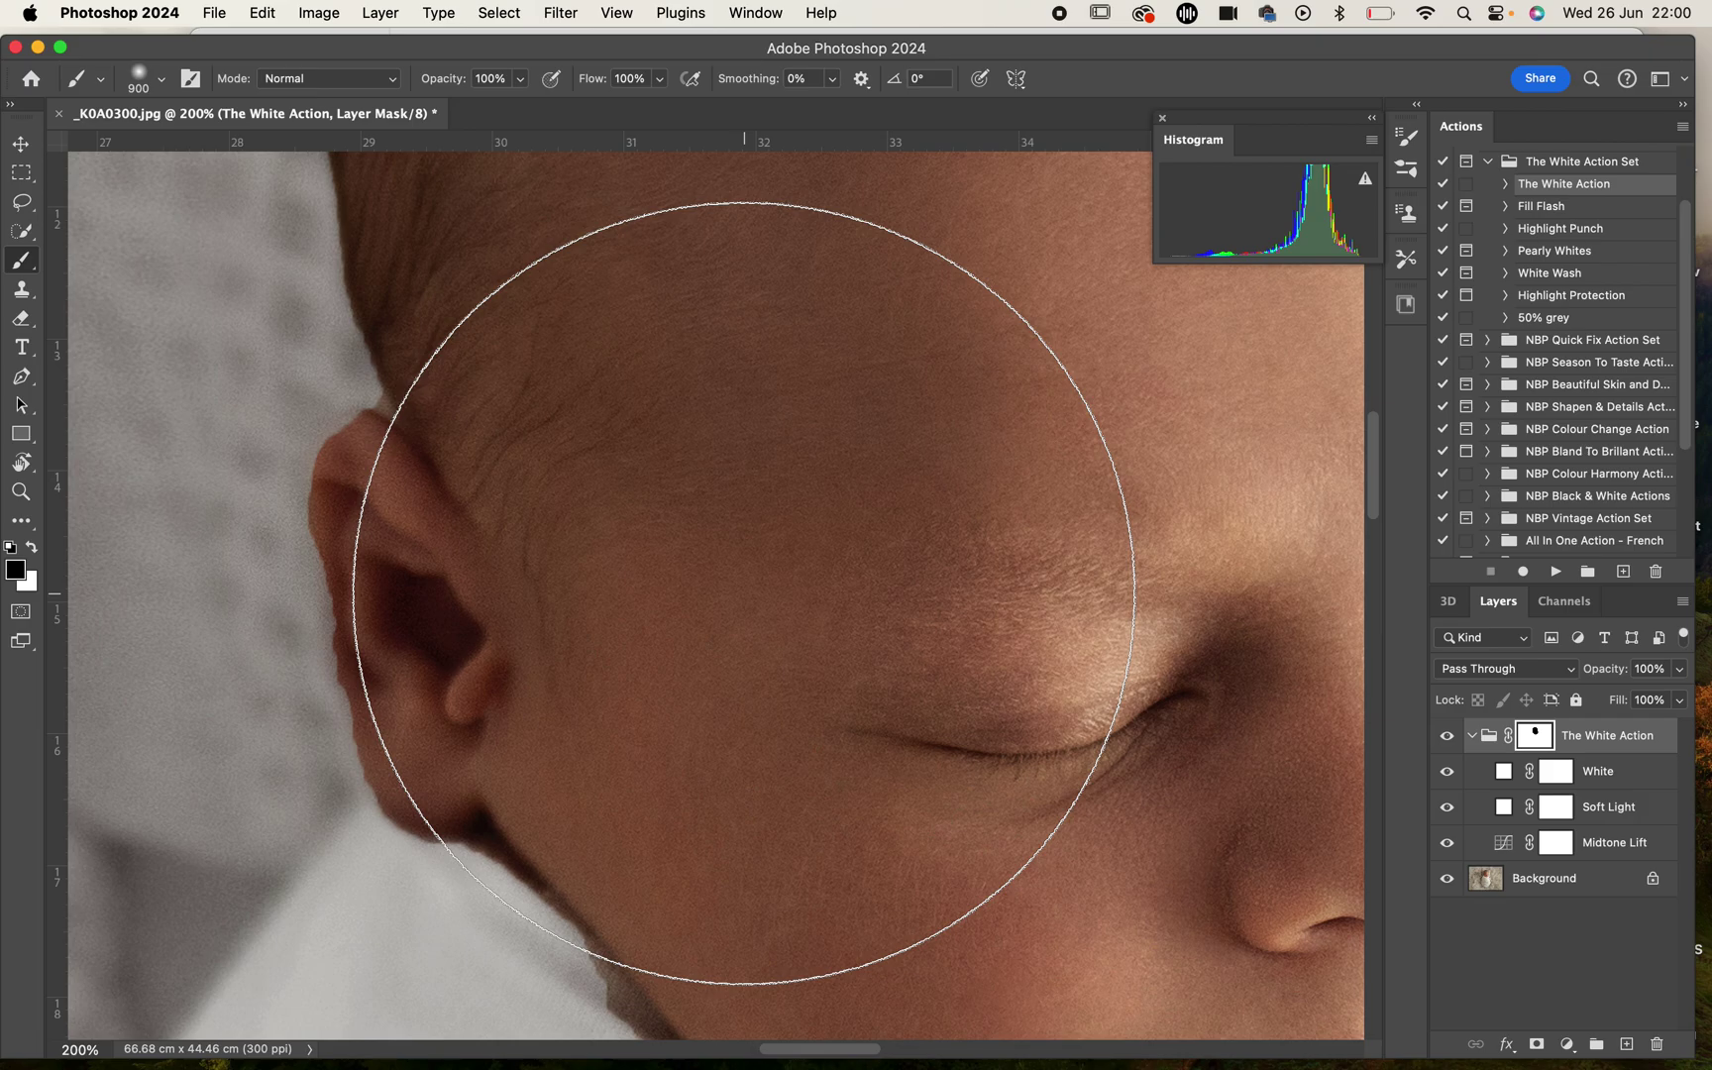
key("bracketleft")
key("bracketleft")
key("bracketleft")
key("bracketleft")
key("bracketleft")
key("bracketleft")
key("bracketleft")
key("bracketleft")
key("bracketleft")
key("bracketleft")
key("bracketleft")
key("bracketleft")
key("bracketleft")
key("bracketleft")
key("bracketleft")
key("bracketleft")
key("bracketleft")
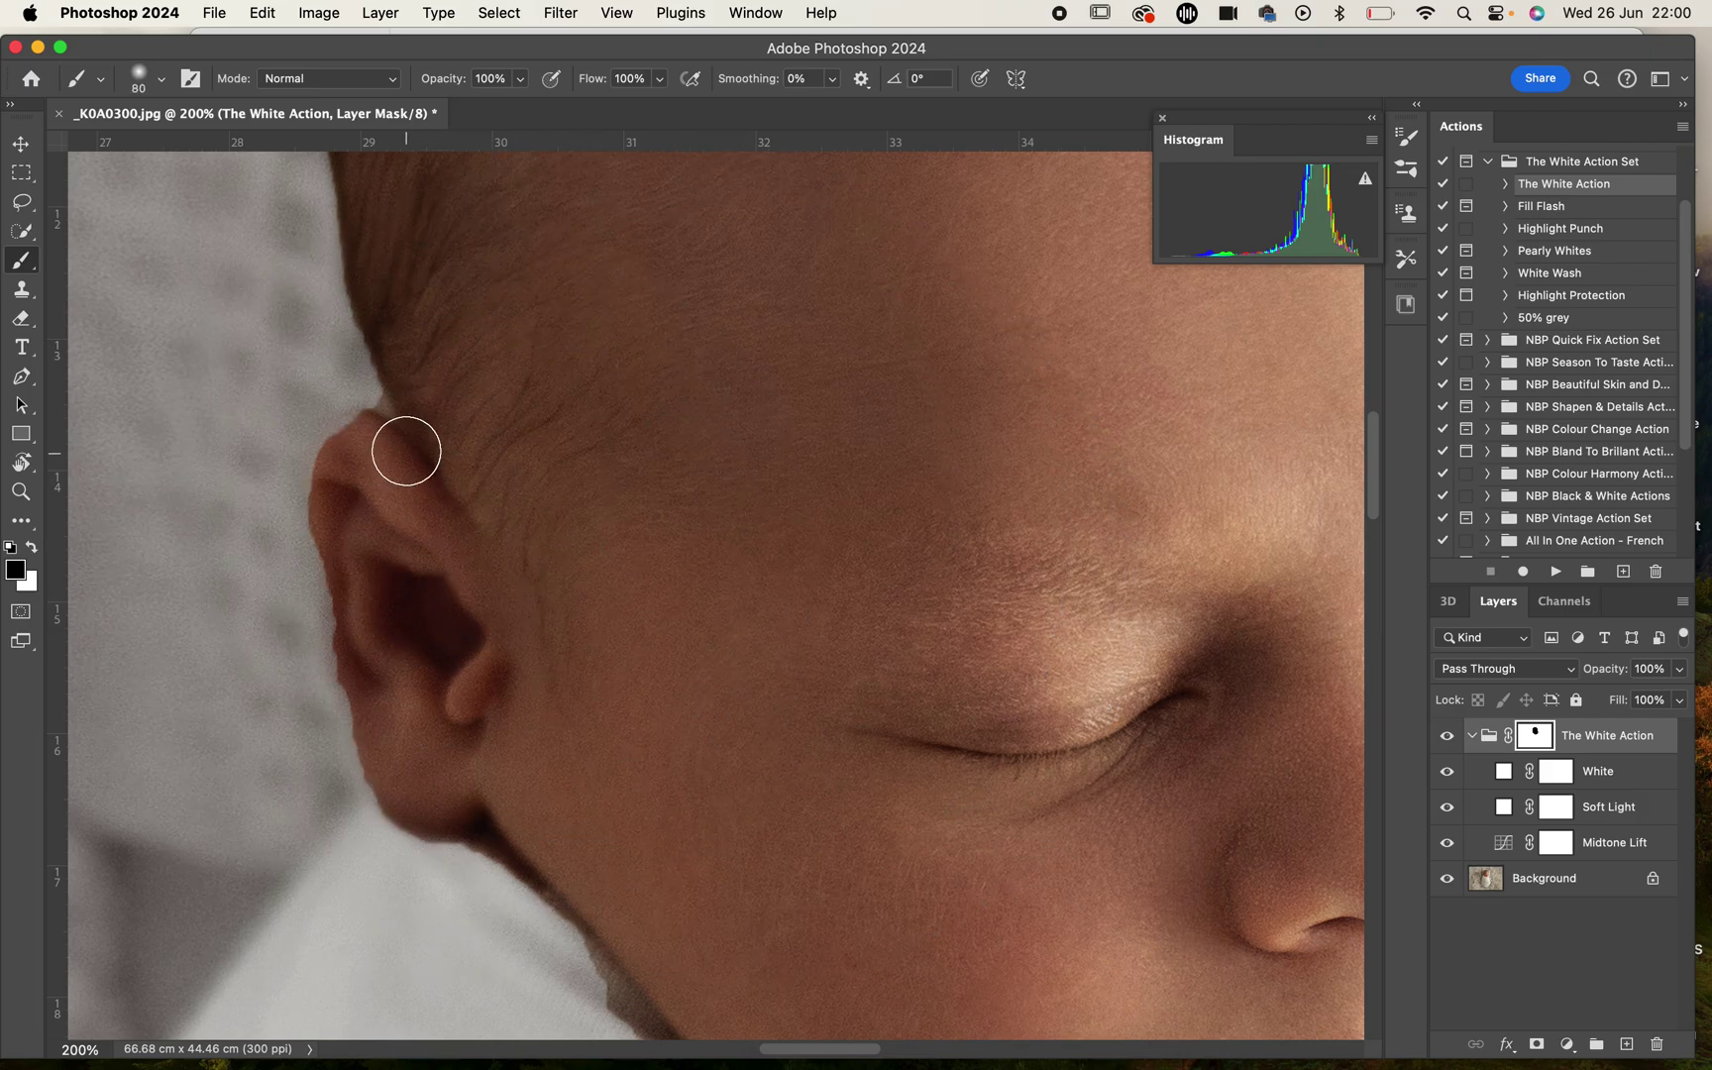
mouse_move(384, 446)
left_mouse_down()
mouse_move(329, 484)
mouse_move(338, 455)
mouse_move(330, 563)
mouse_move(379, 745)
mouse_move(420, 809)
mouse_move(483, 796)
mouse_move(506, 700)
mouse_move(406, 363)
left_mouse_up()
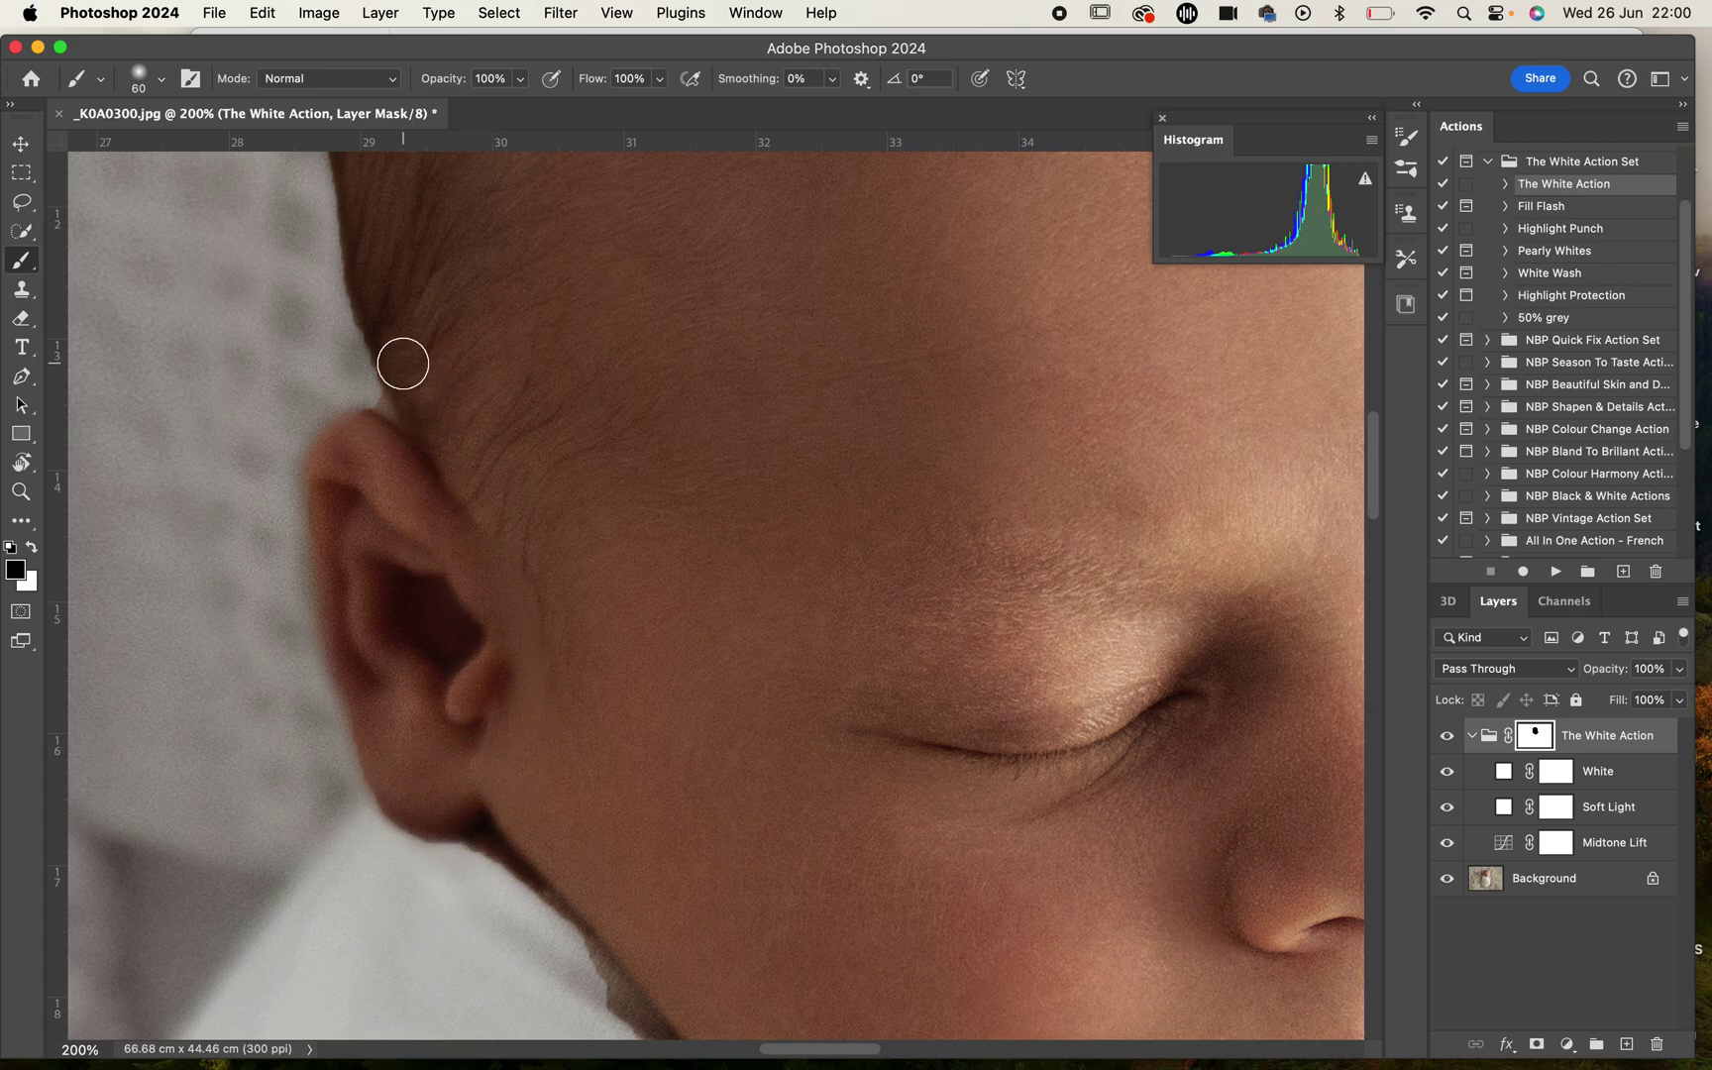
scroll(403, 364, "up", 2)
key("super+0")
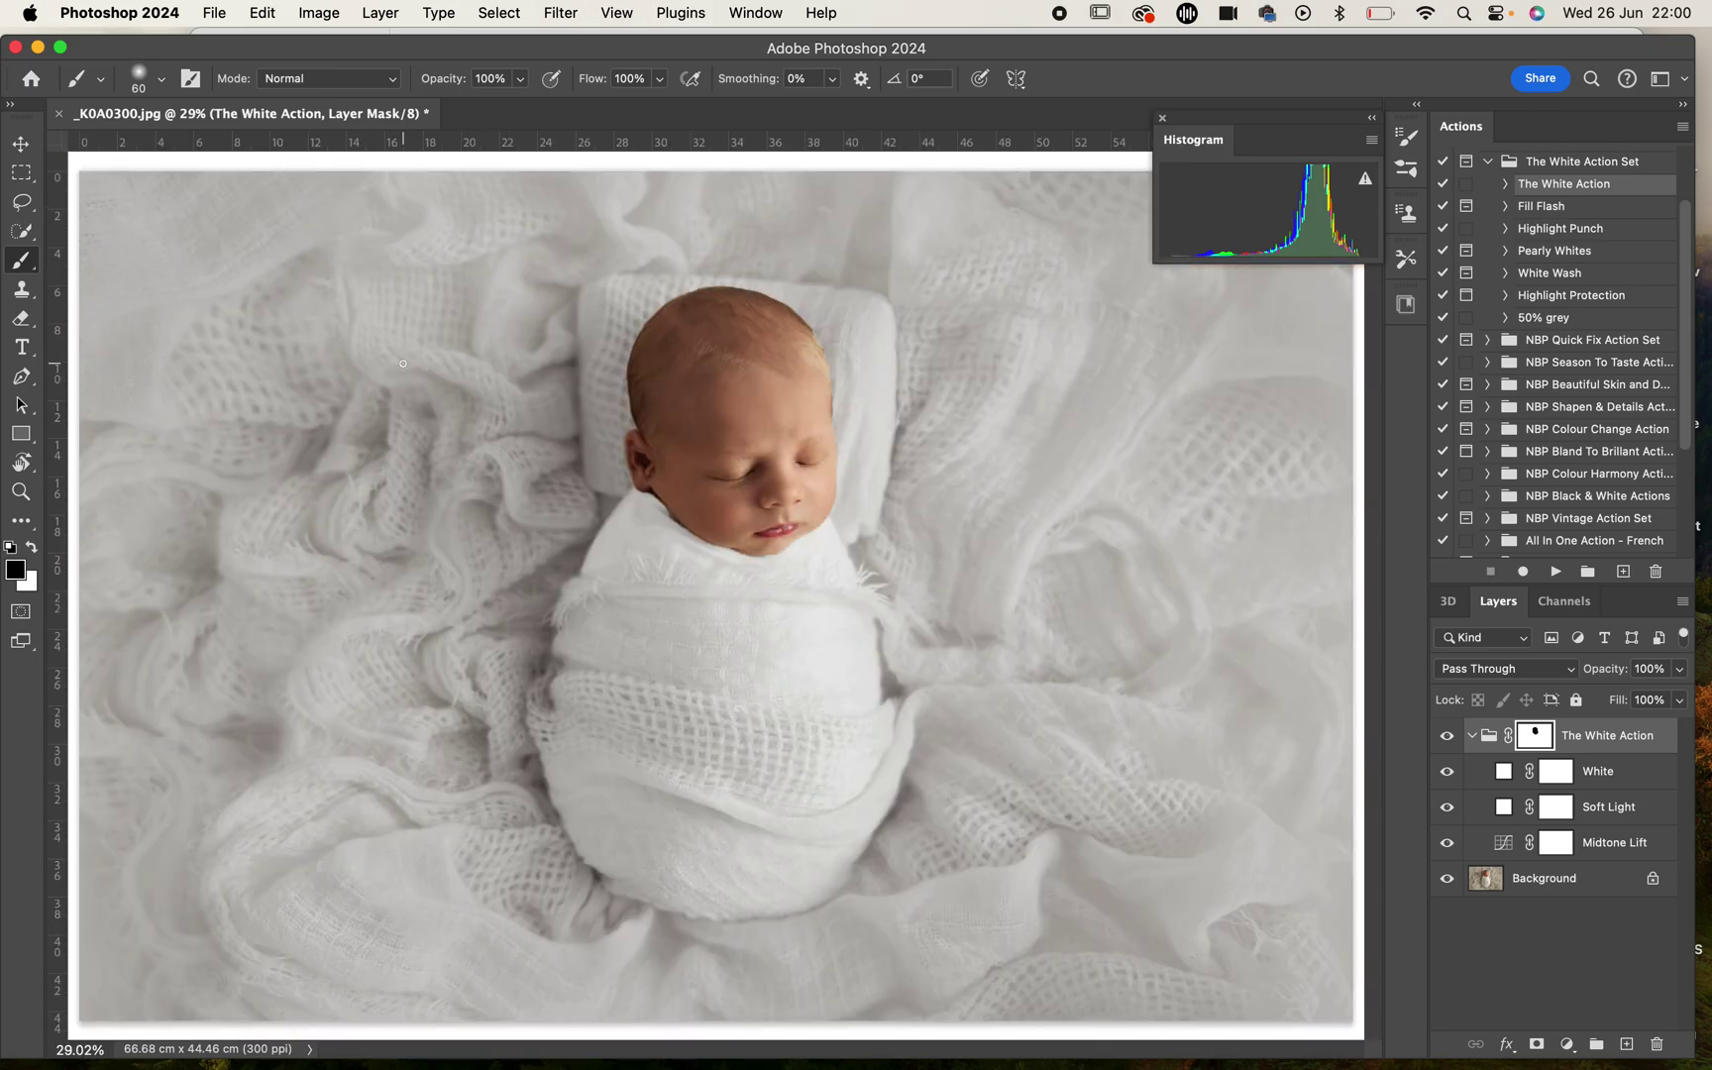
key("super+minus")
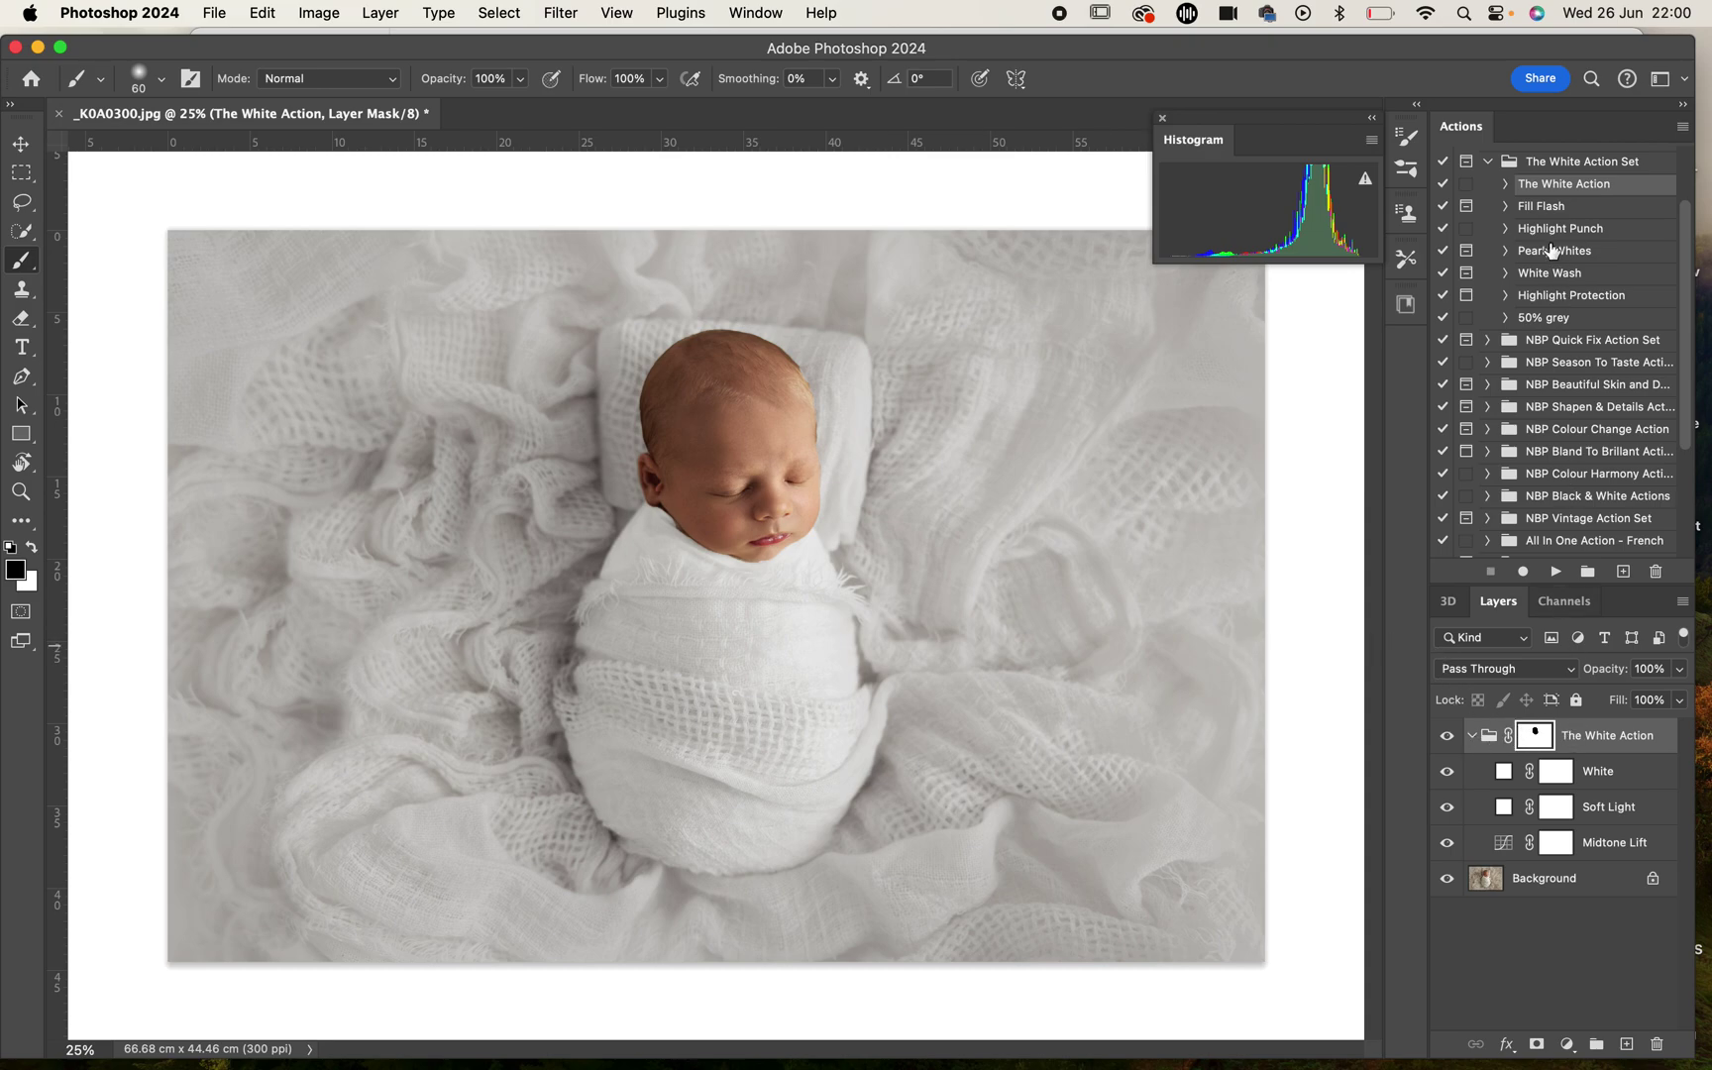
Step: Run the Fill Flash action and dismiss its instruction message
left_click(1543, 210)
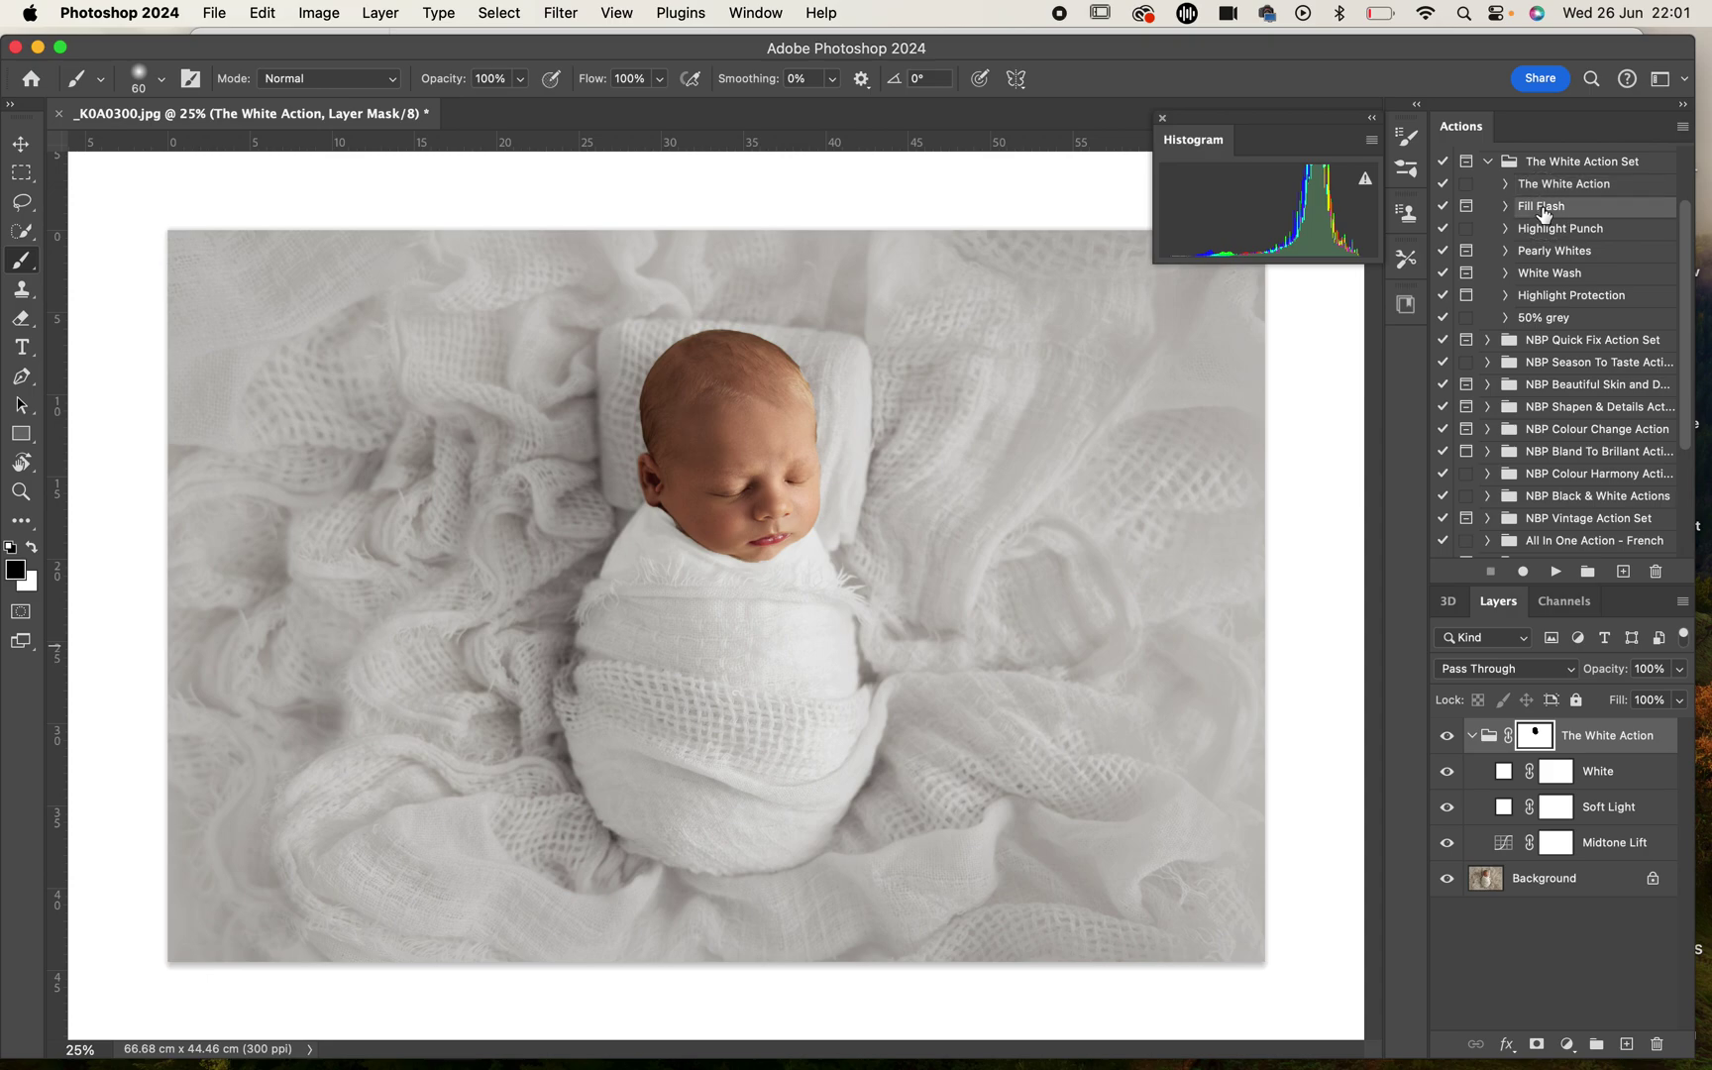
left_click(1556, 572)
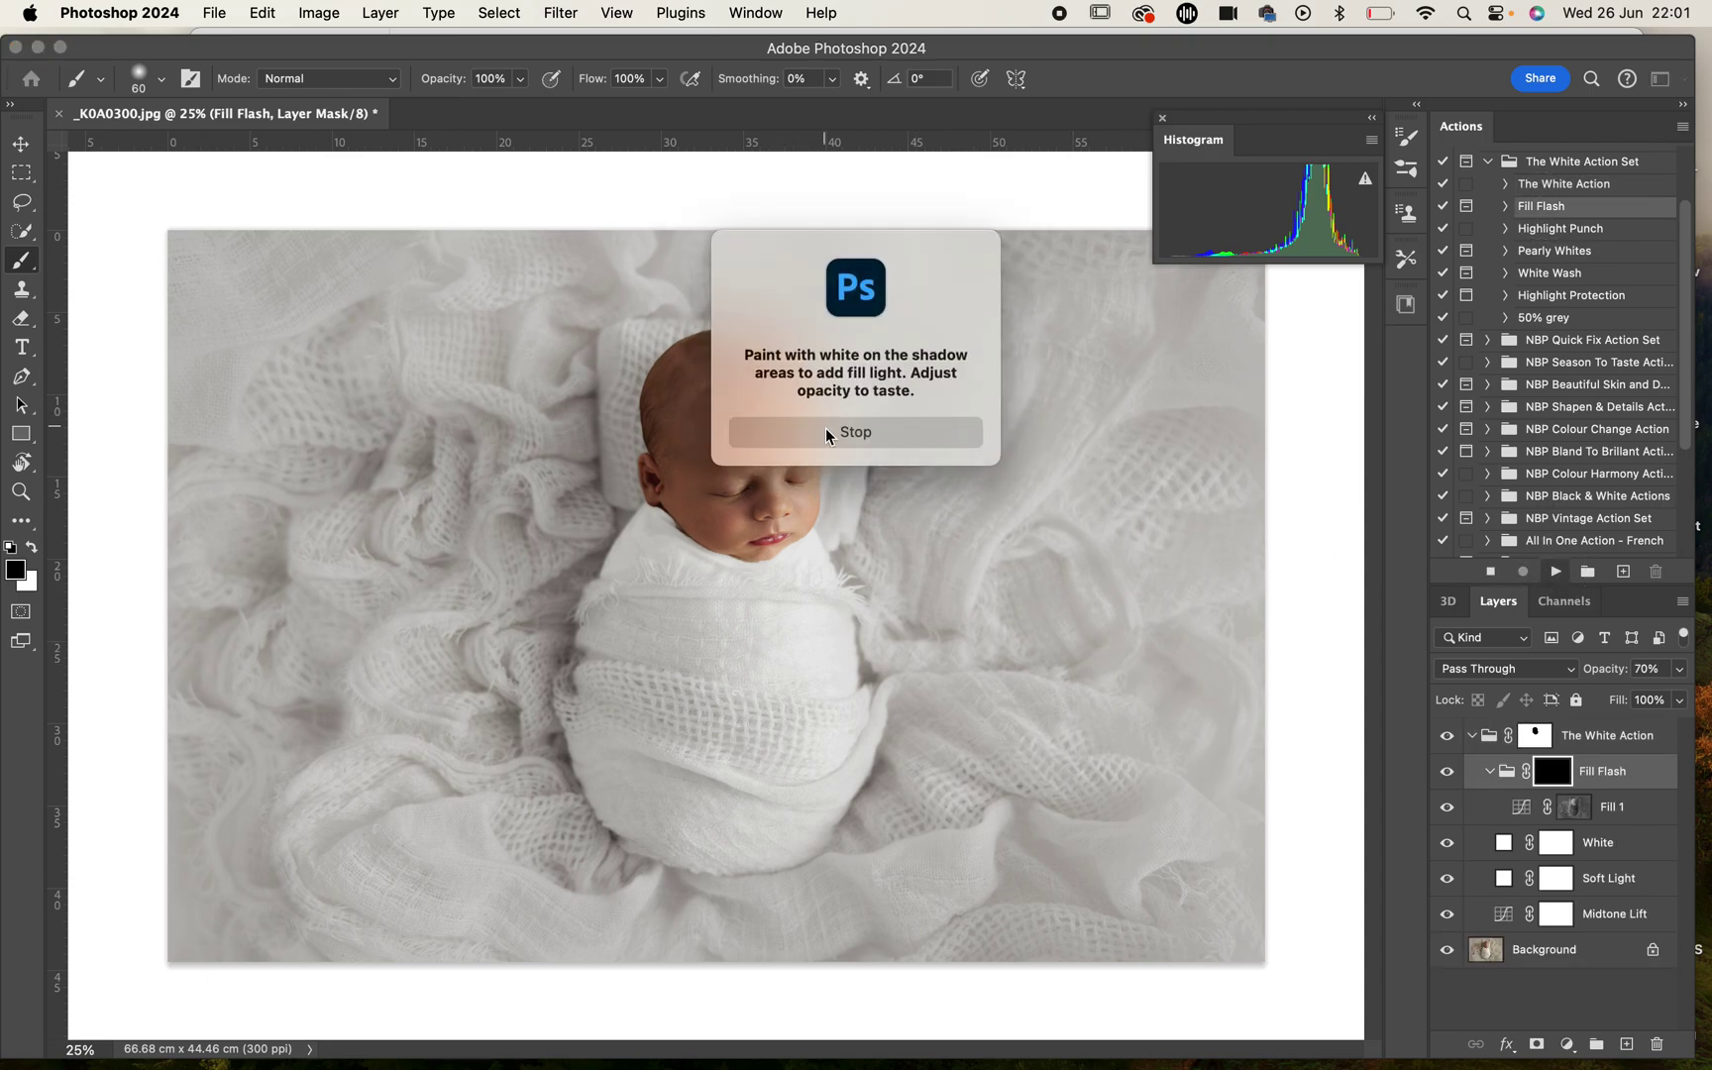
left_click(841, 437)
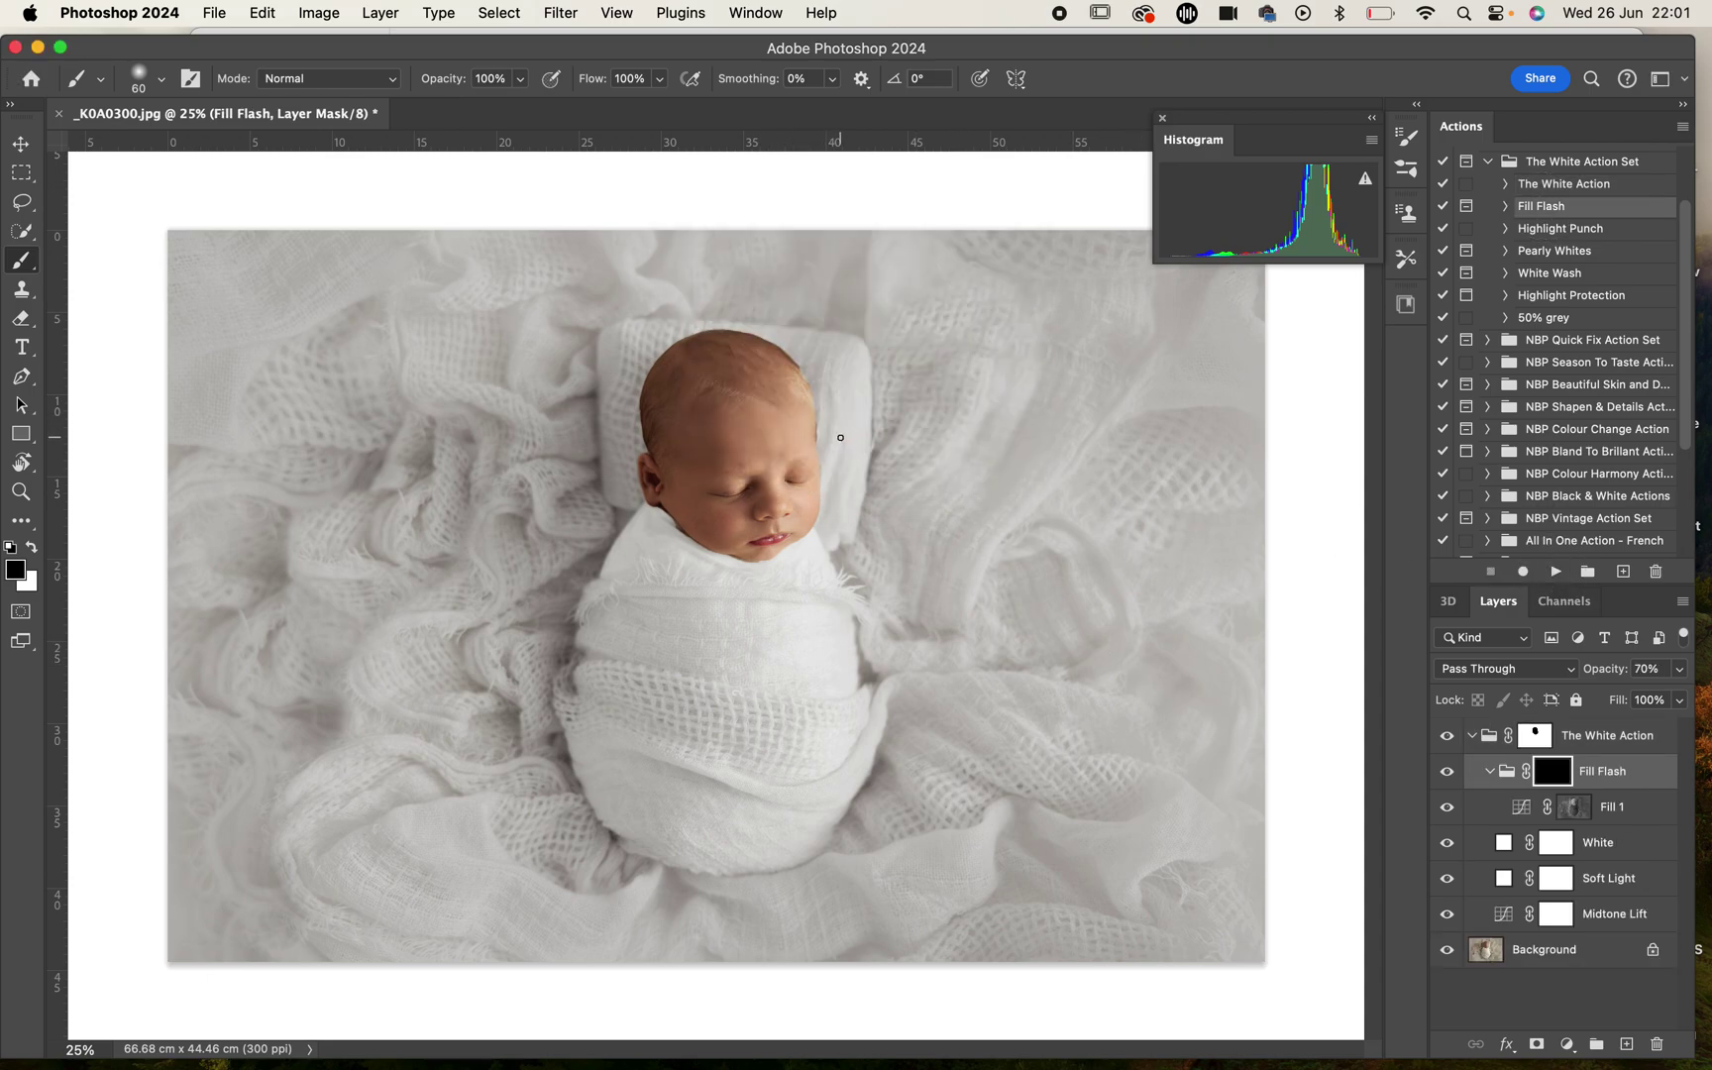
Step: Compare with the Fill Flash mask toggled, apply it across the whole photo, and set opacity to 49%
left_click(1554, 783, "shift")
left_click(1552, 779, "shift")
left_click(1553, 780, "shift")
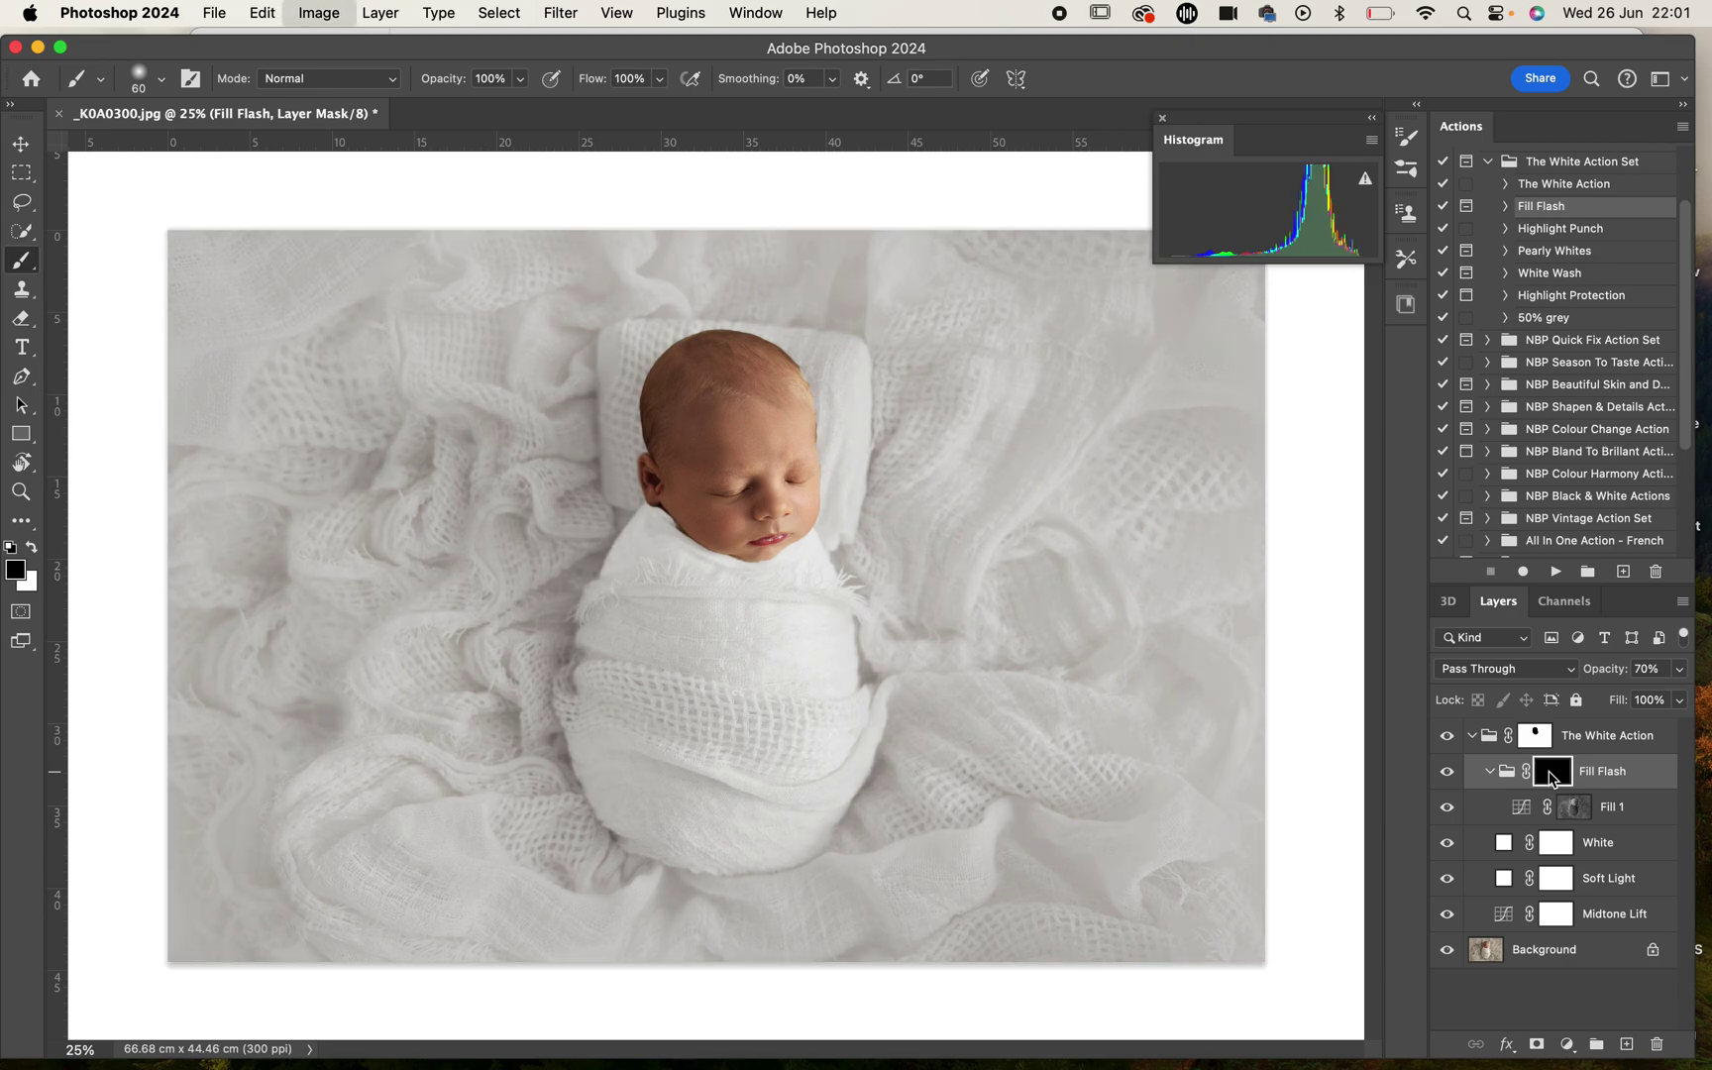
left_click(1553, 779, "shift")
left_click(1554, 782, "shift")
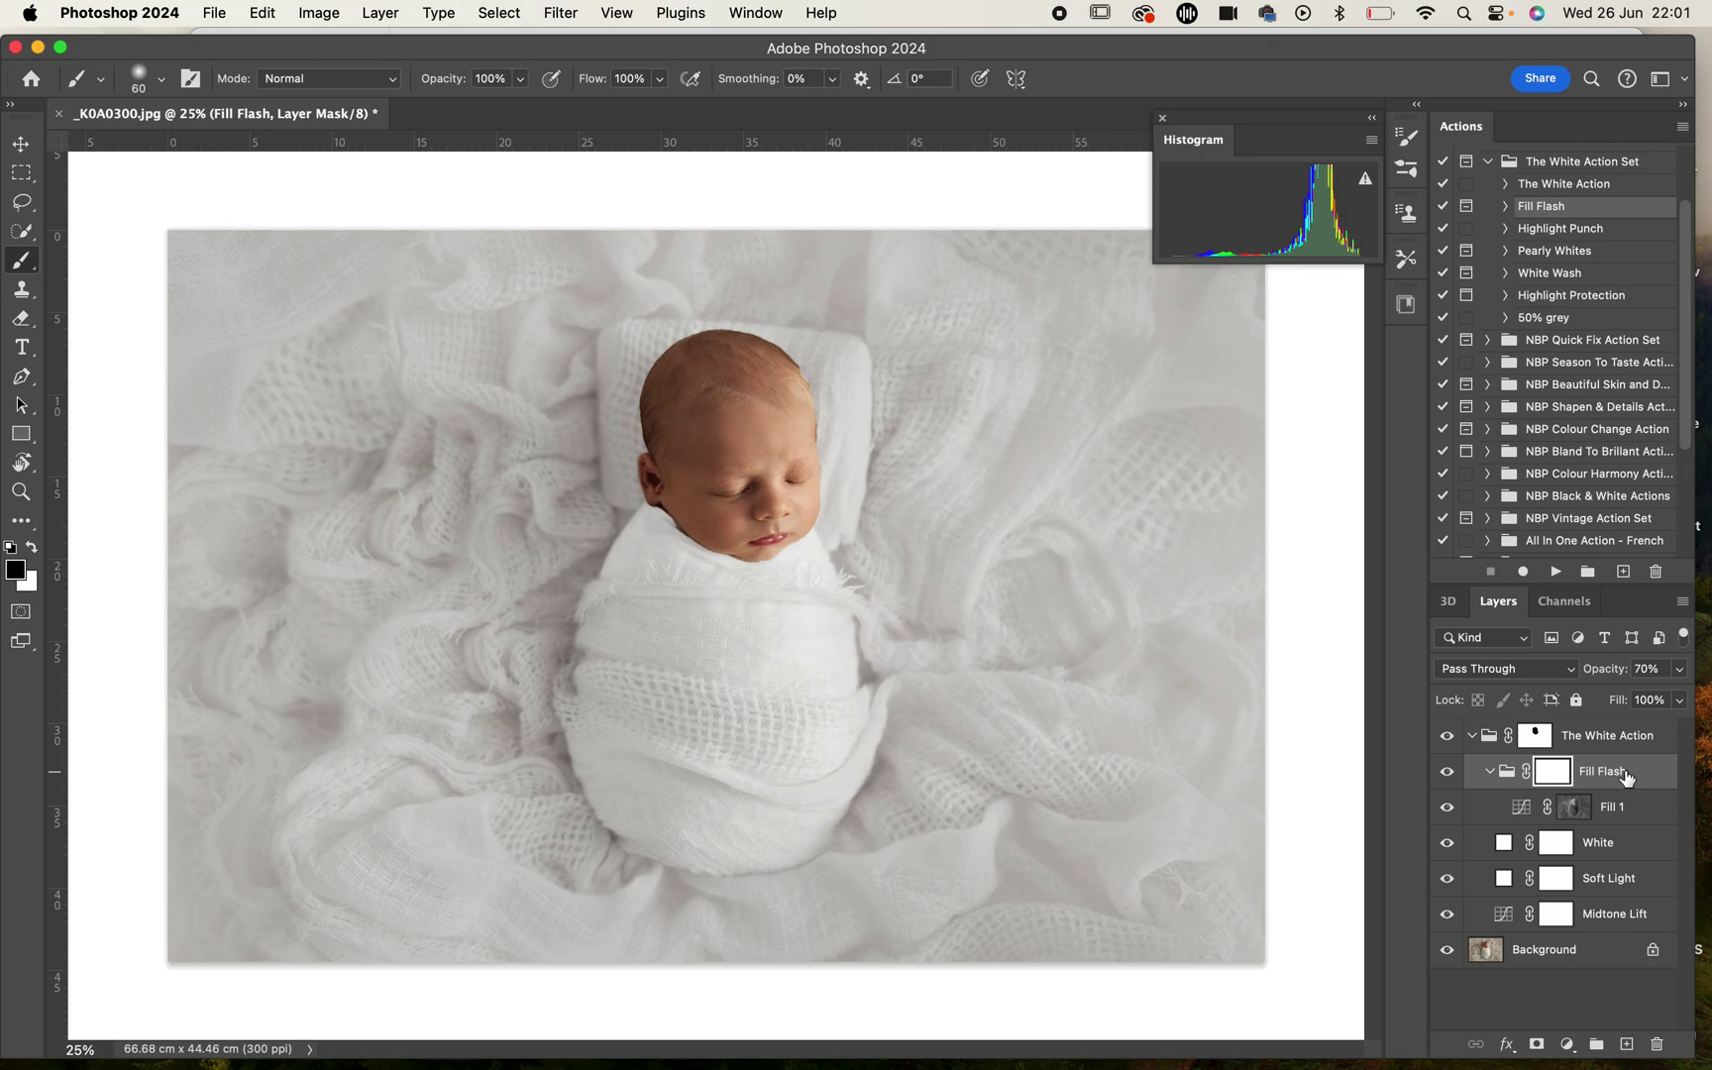
left_click_drag(1610, 676, 1583, 674)
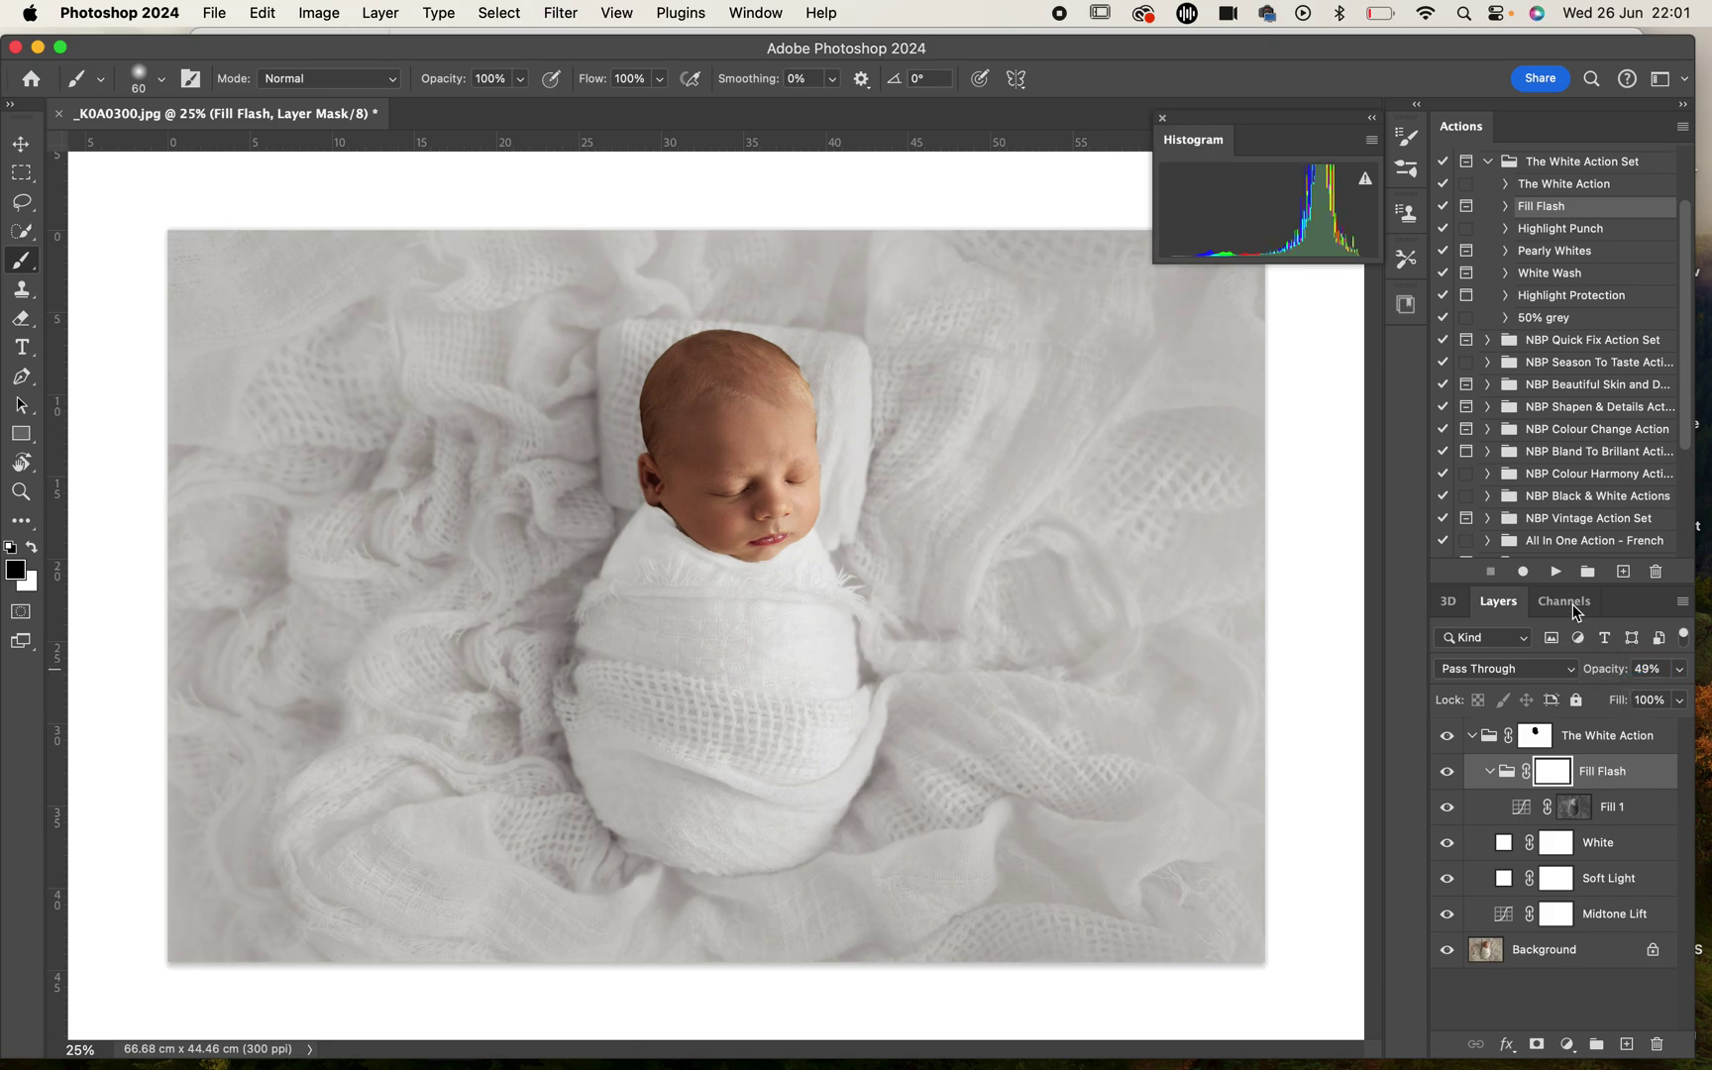
left_click(1548, 234)
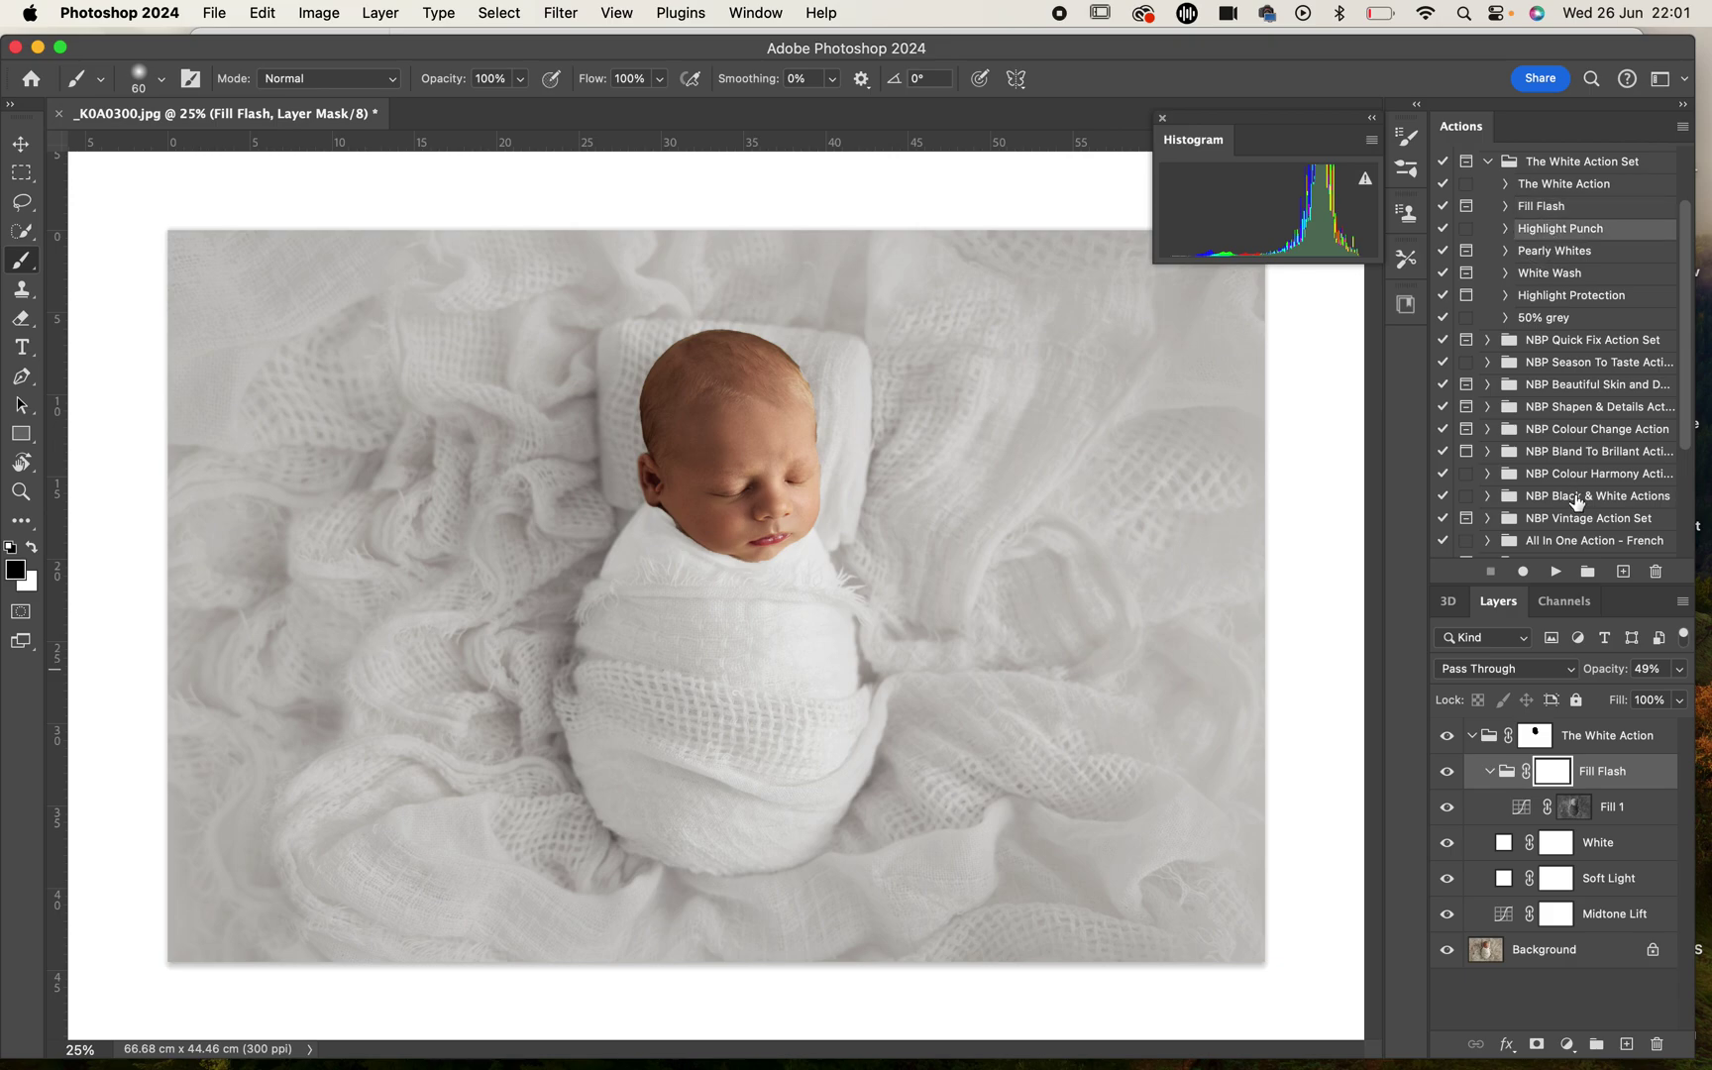
Step: With The White Action group targeted, run Pearly Whites past its prompt and set its opacity to 10%
left_click(1580, 738)
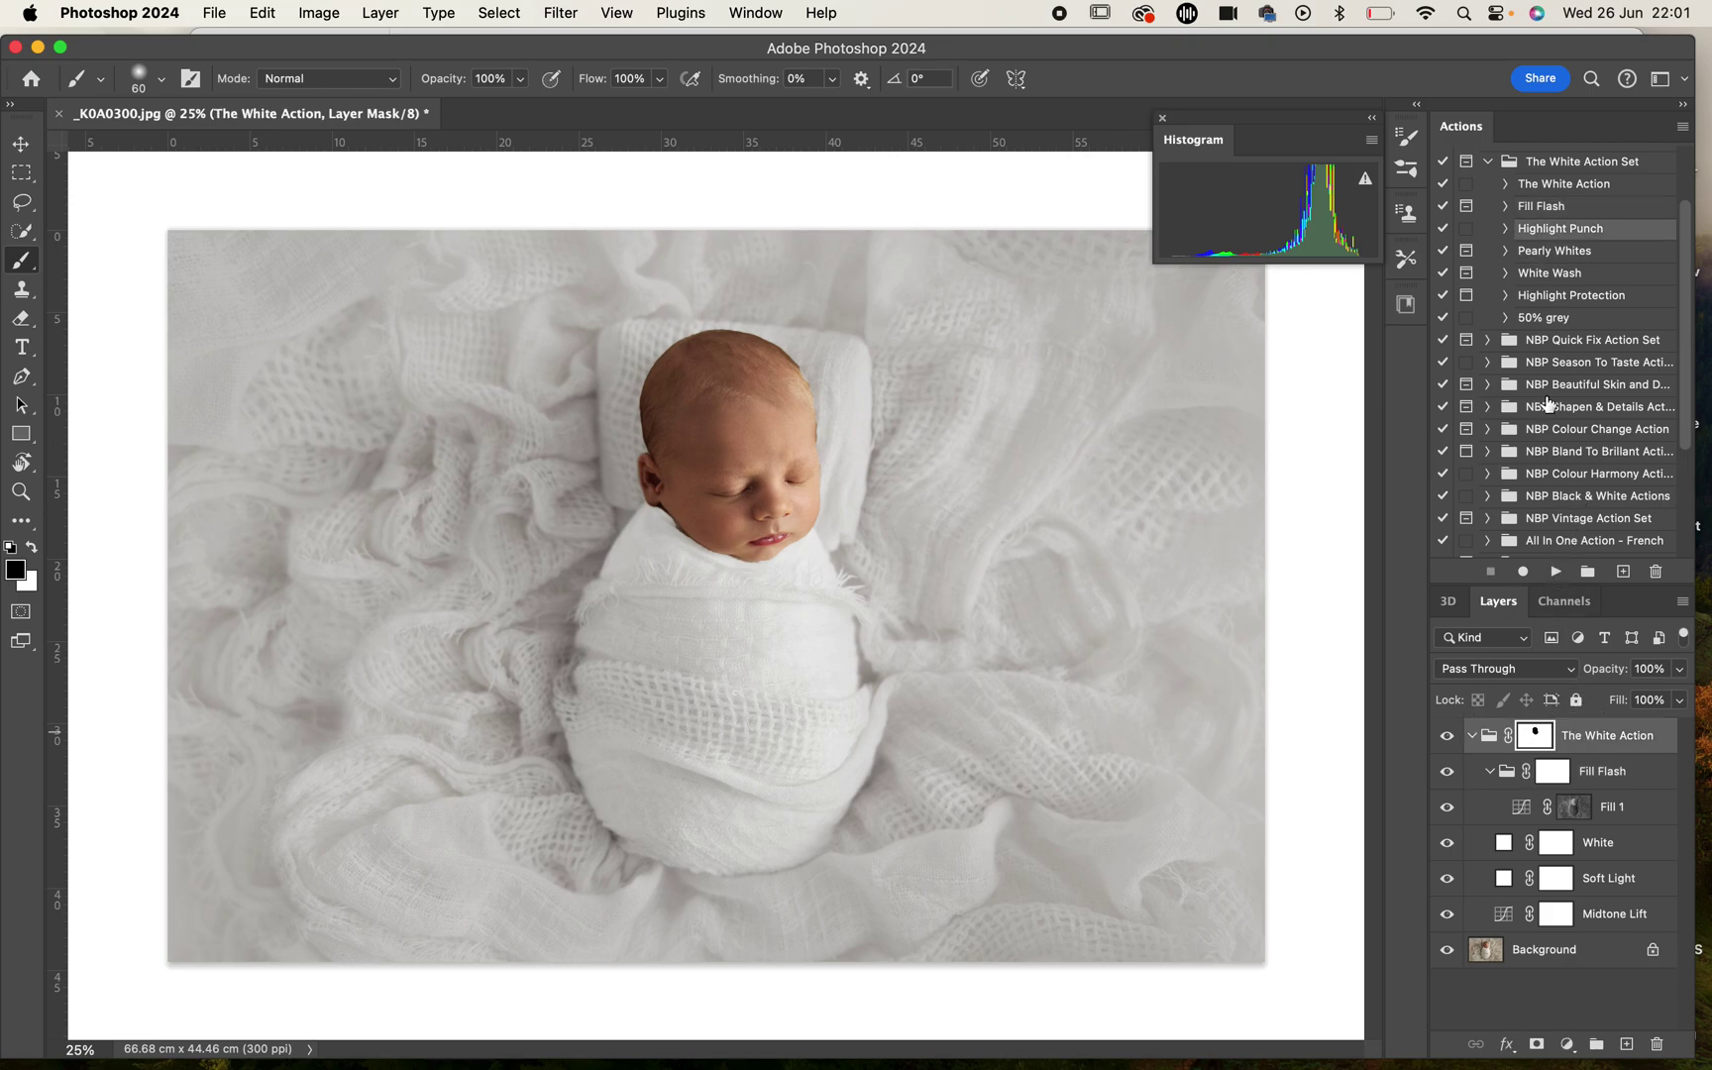
left_click(1535, 254)
left_click(1556, 572)
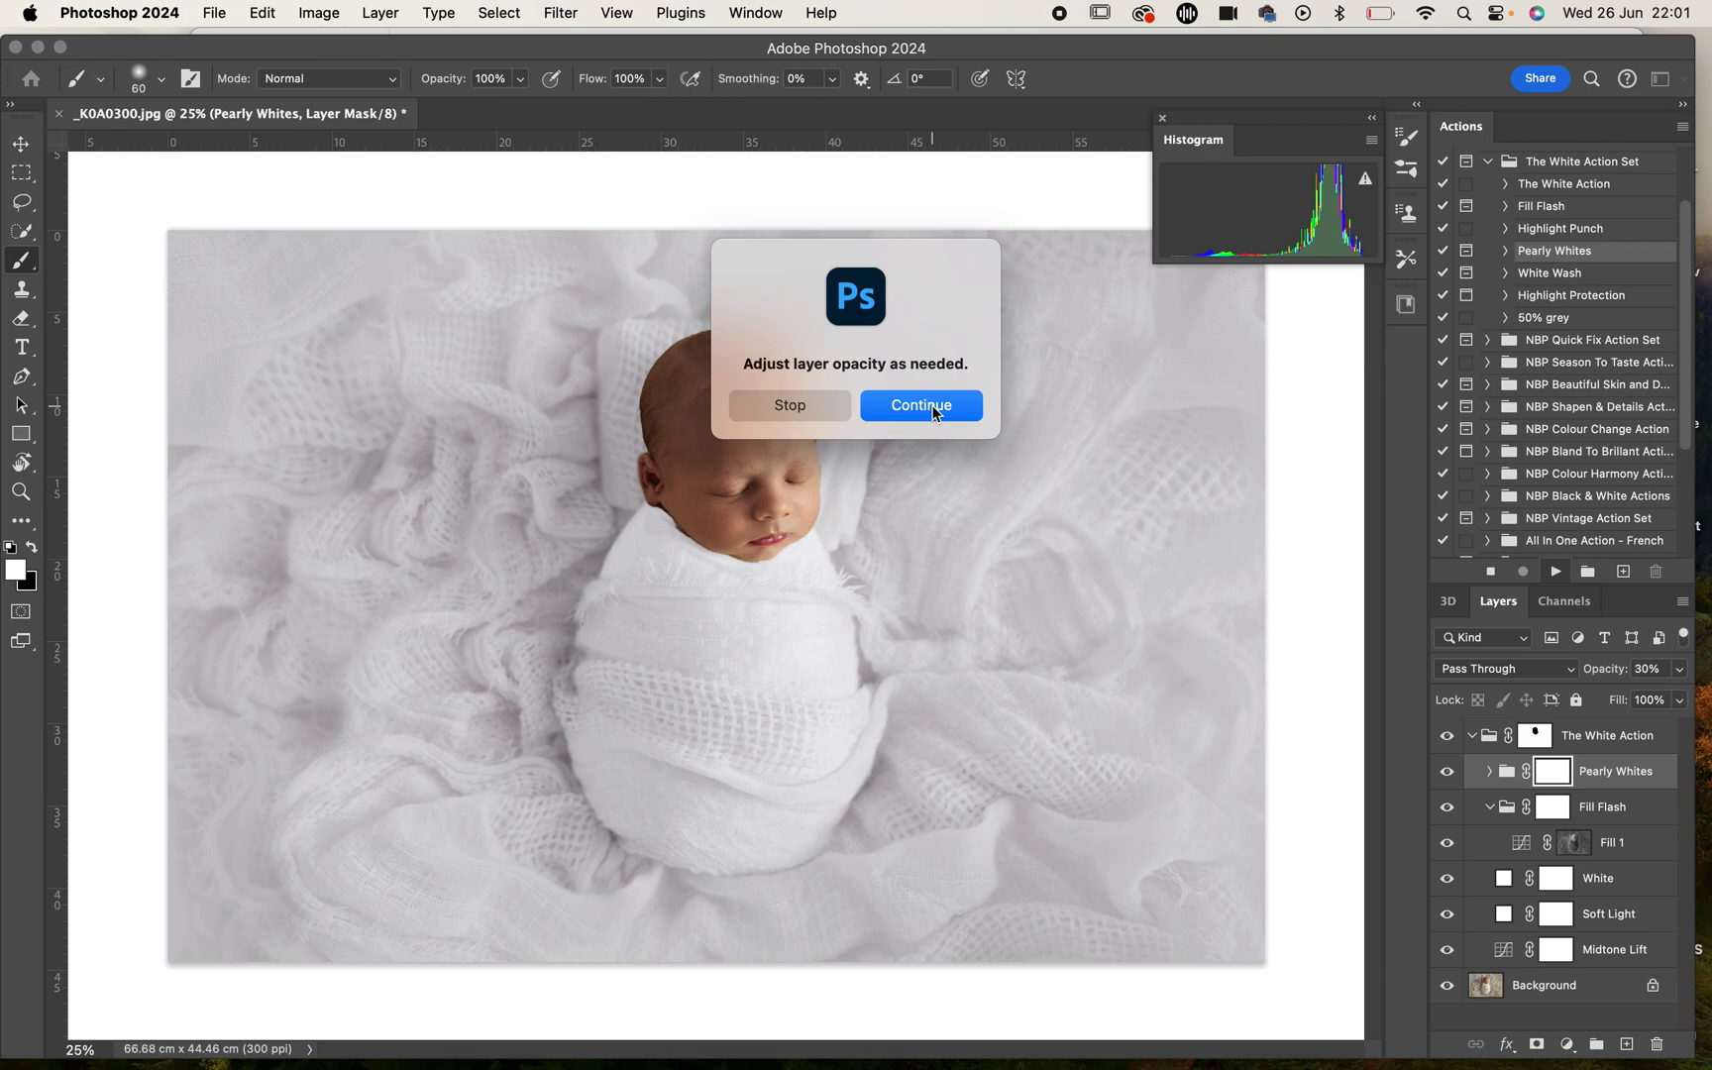
left_click(925, 405)
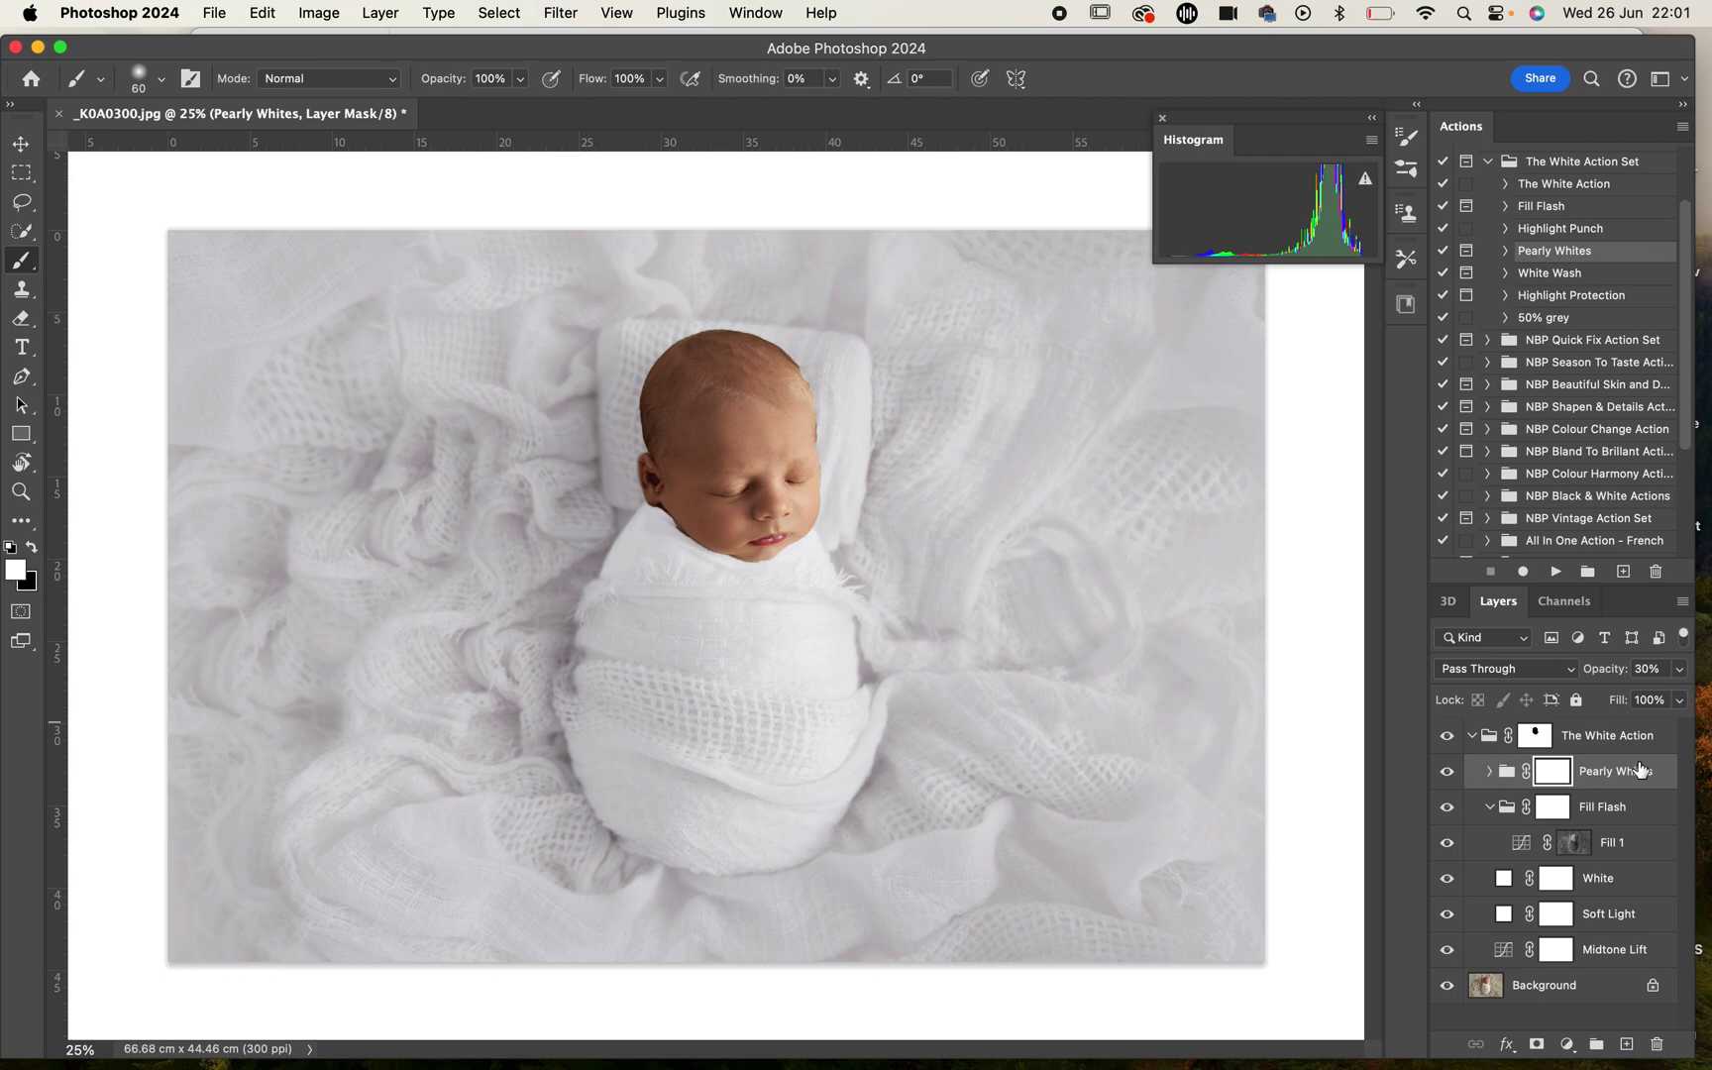
left_click_drag(1613, 674, 1591, 674)
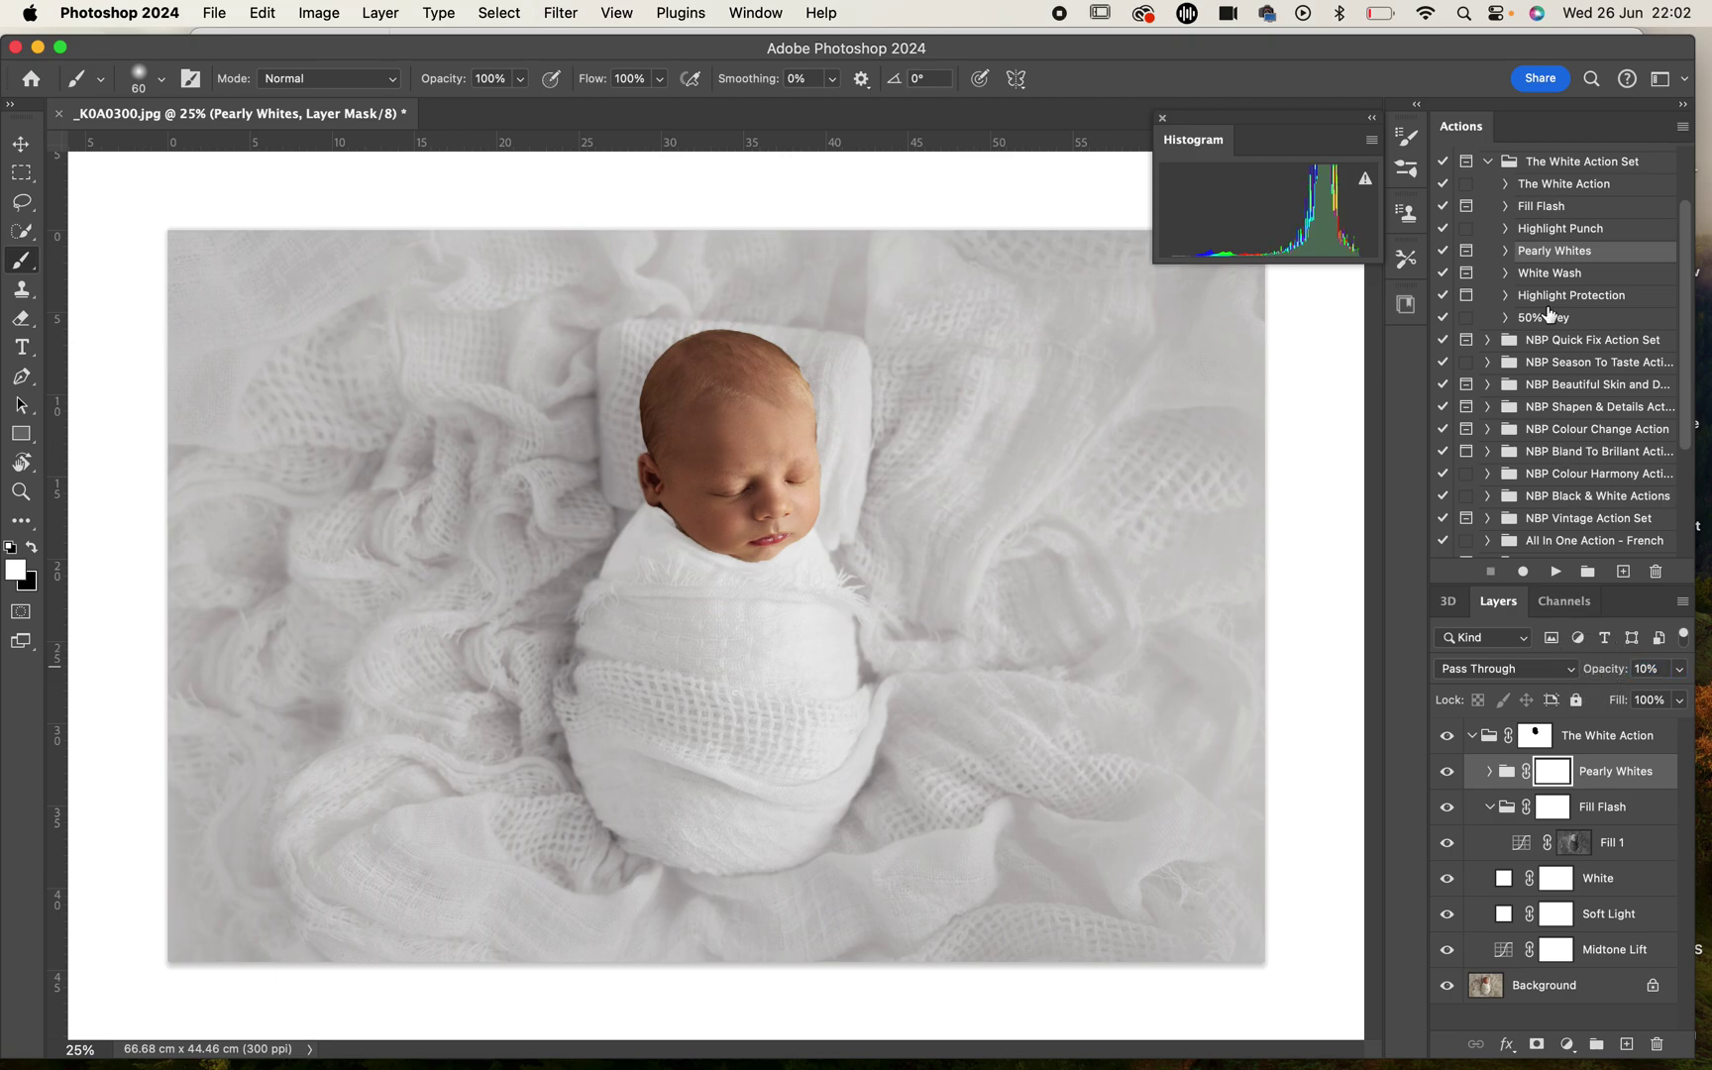
left_click(1585, 734)
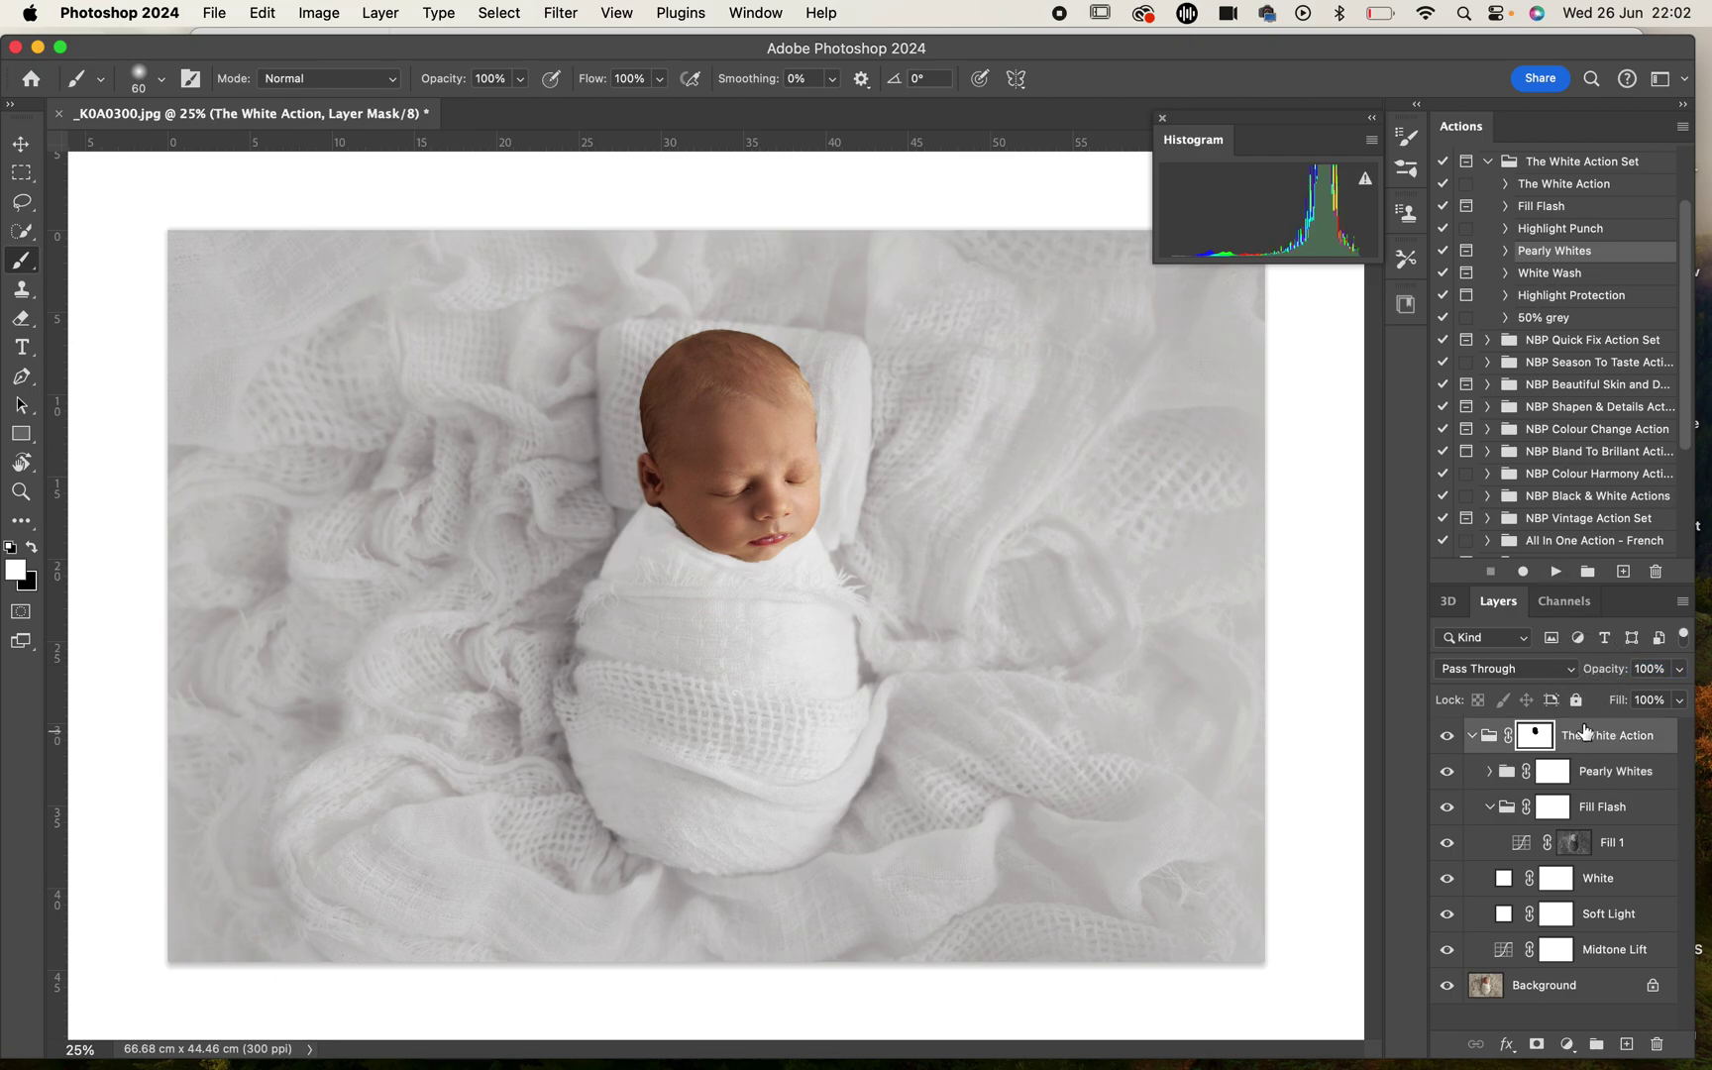
Step: Run the Highlight Punch action and briefly invert its mask to preview the effect
left_click(1558, 232)
left_click(1556, 572)
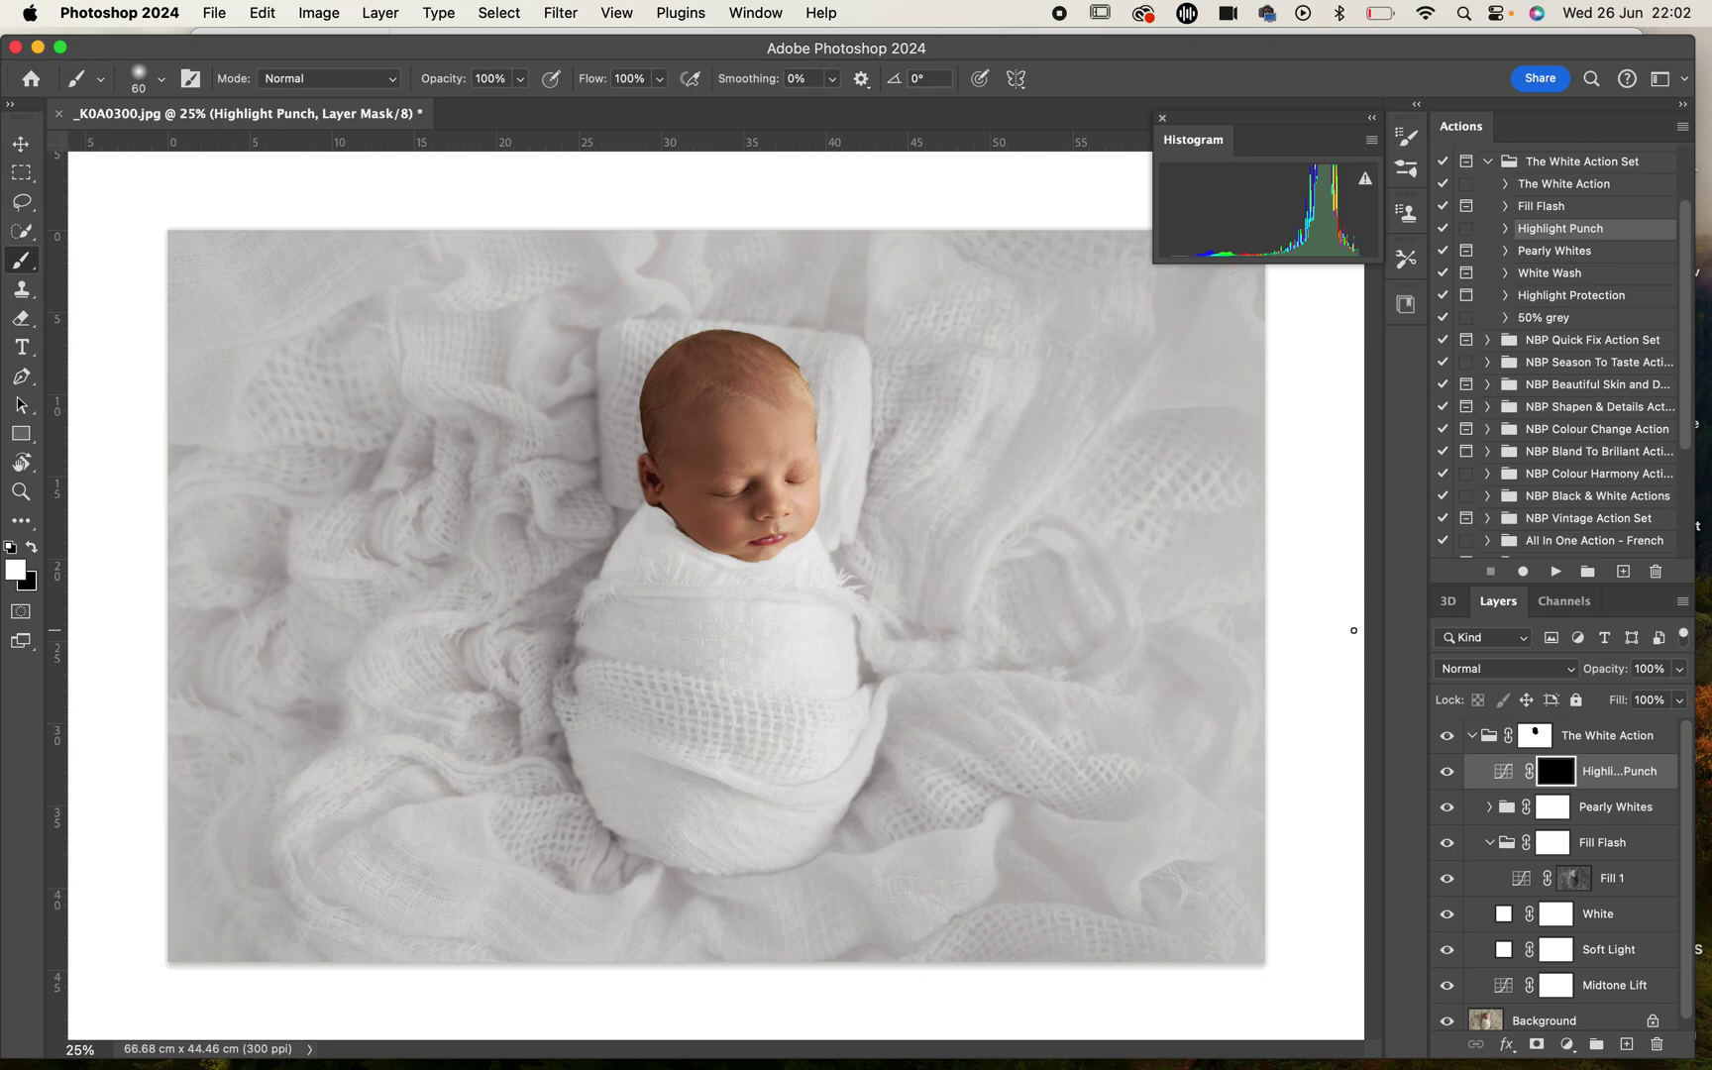
key("super+i")
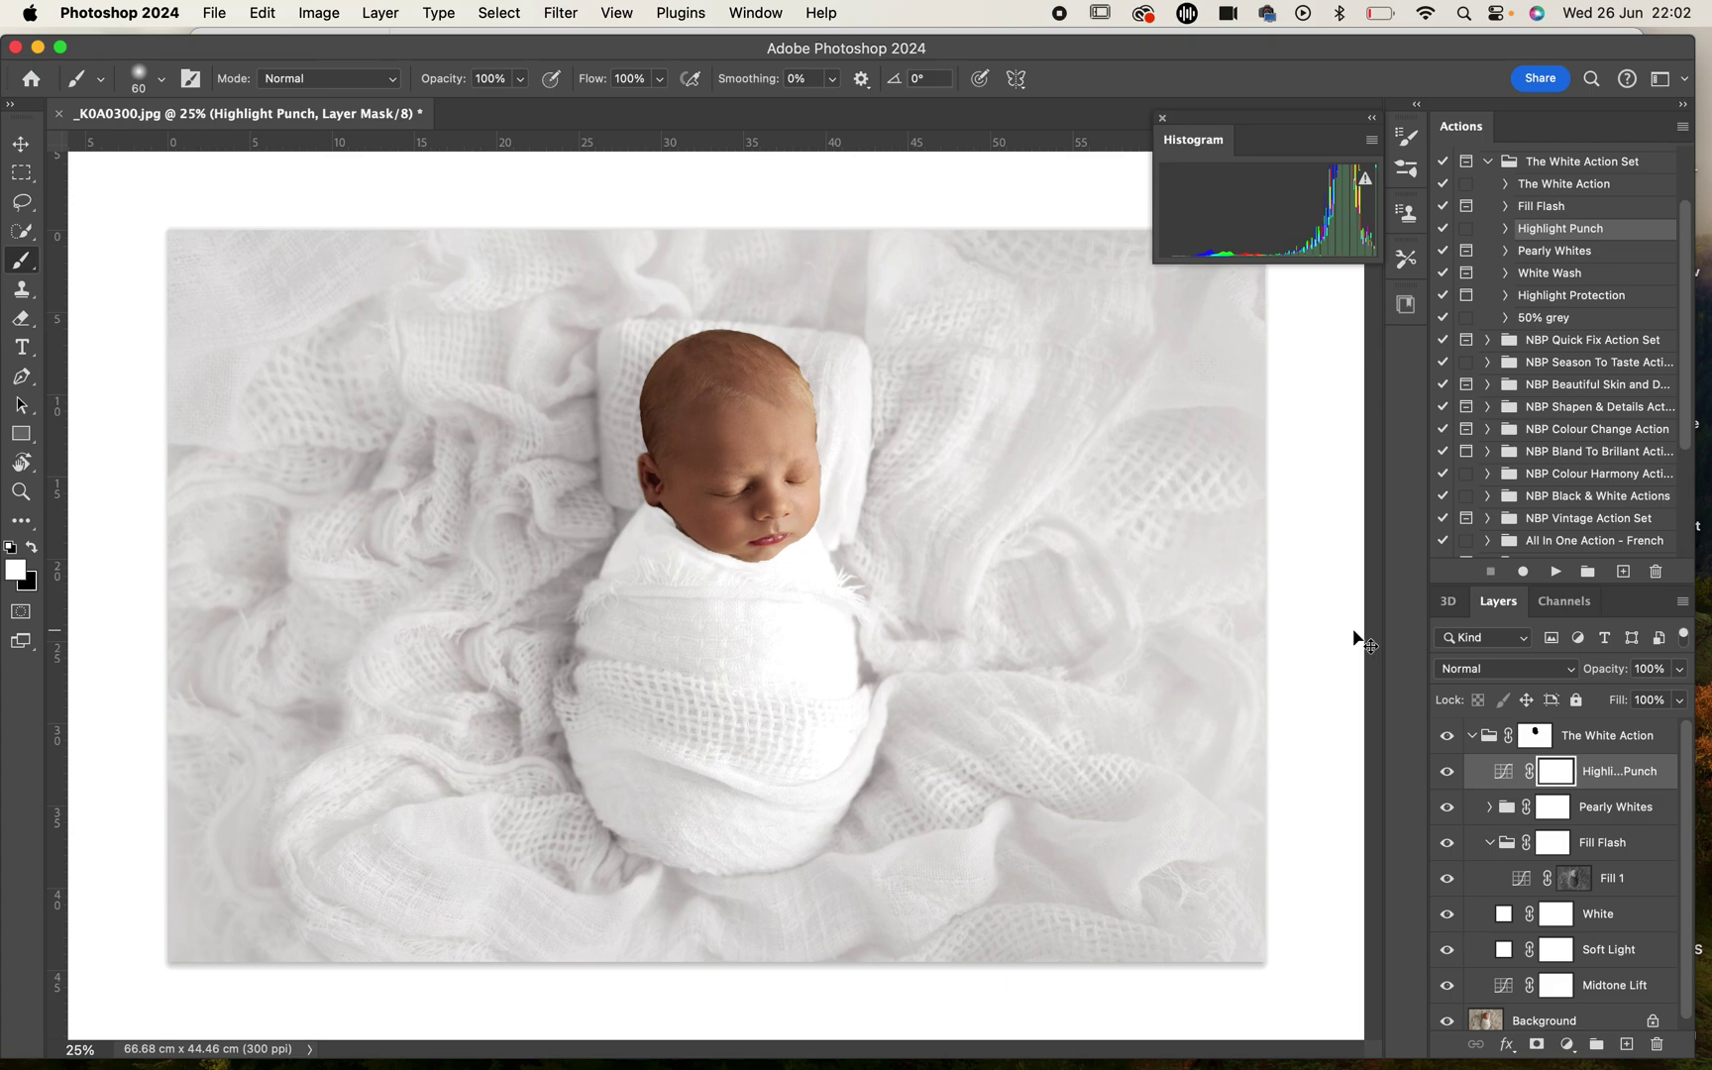
key("super+i")
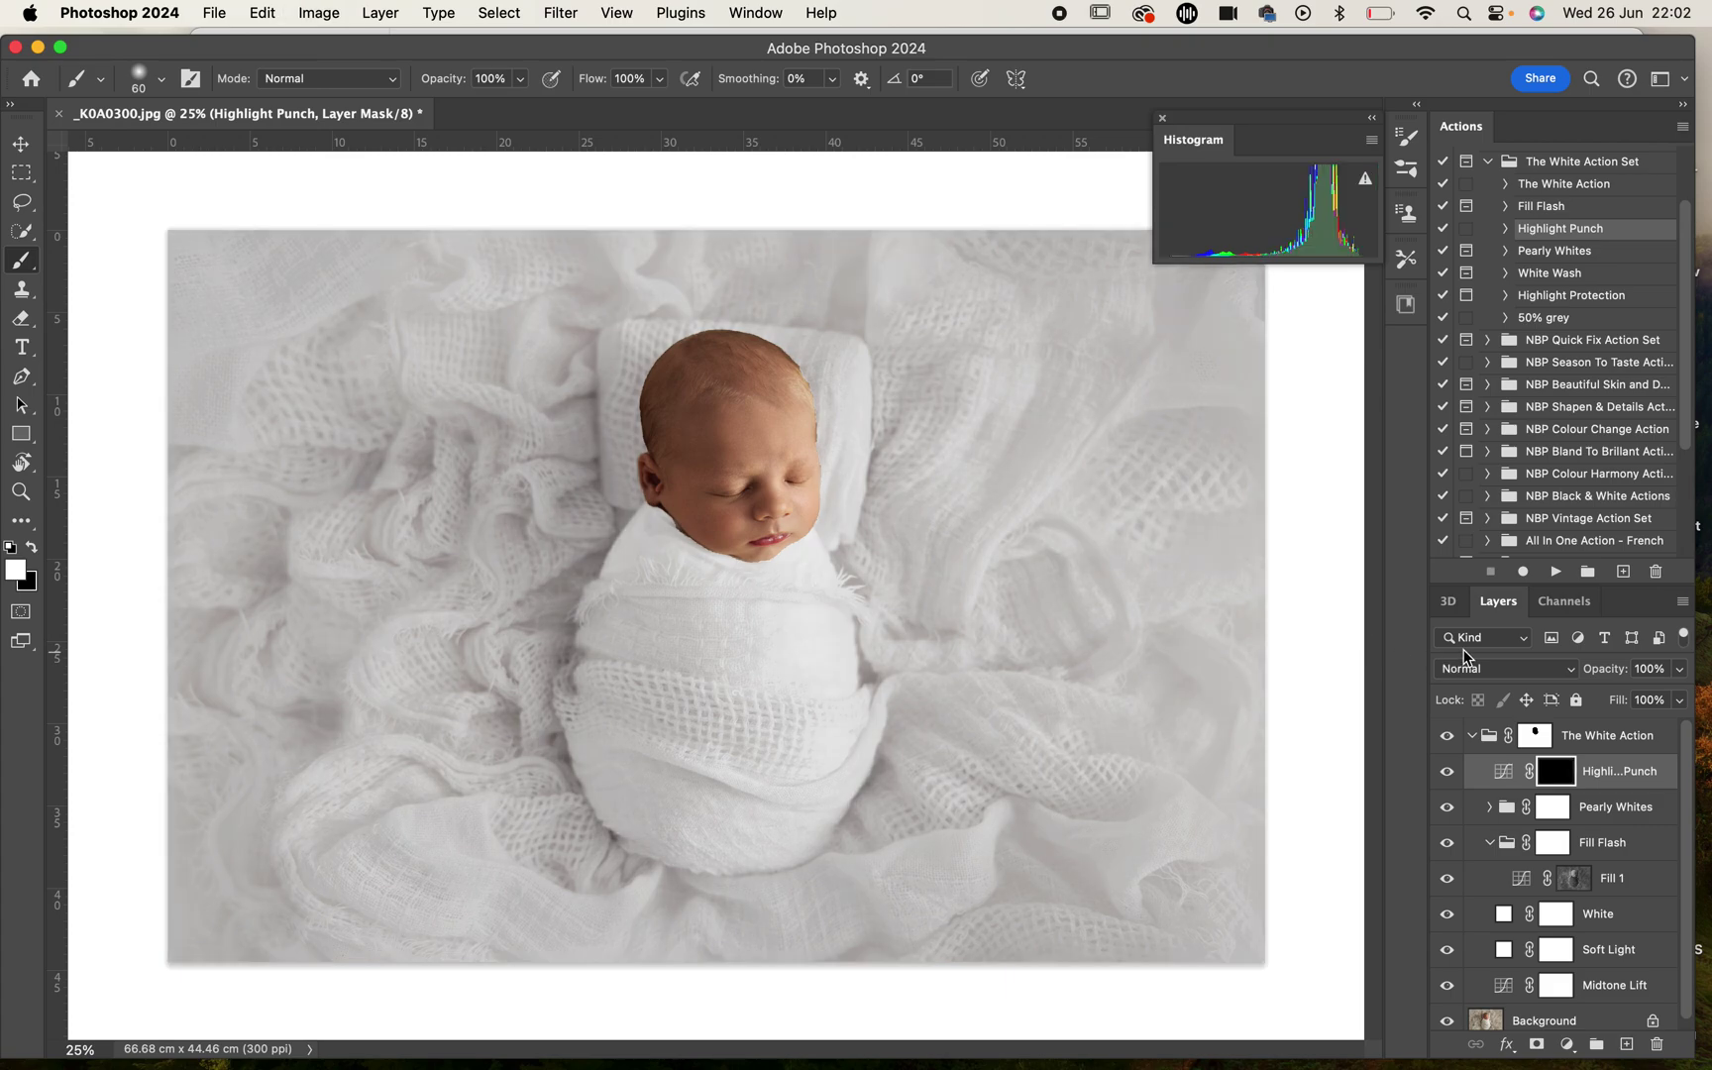
Step: With a 33% opacity brush, paint Highlight Punch onto the blanket edges and the baby's wrap
left_click(519, 79)
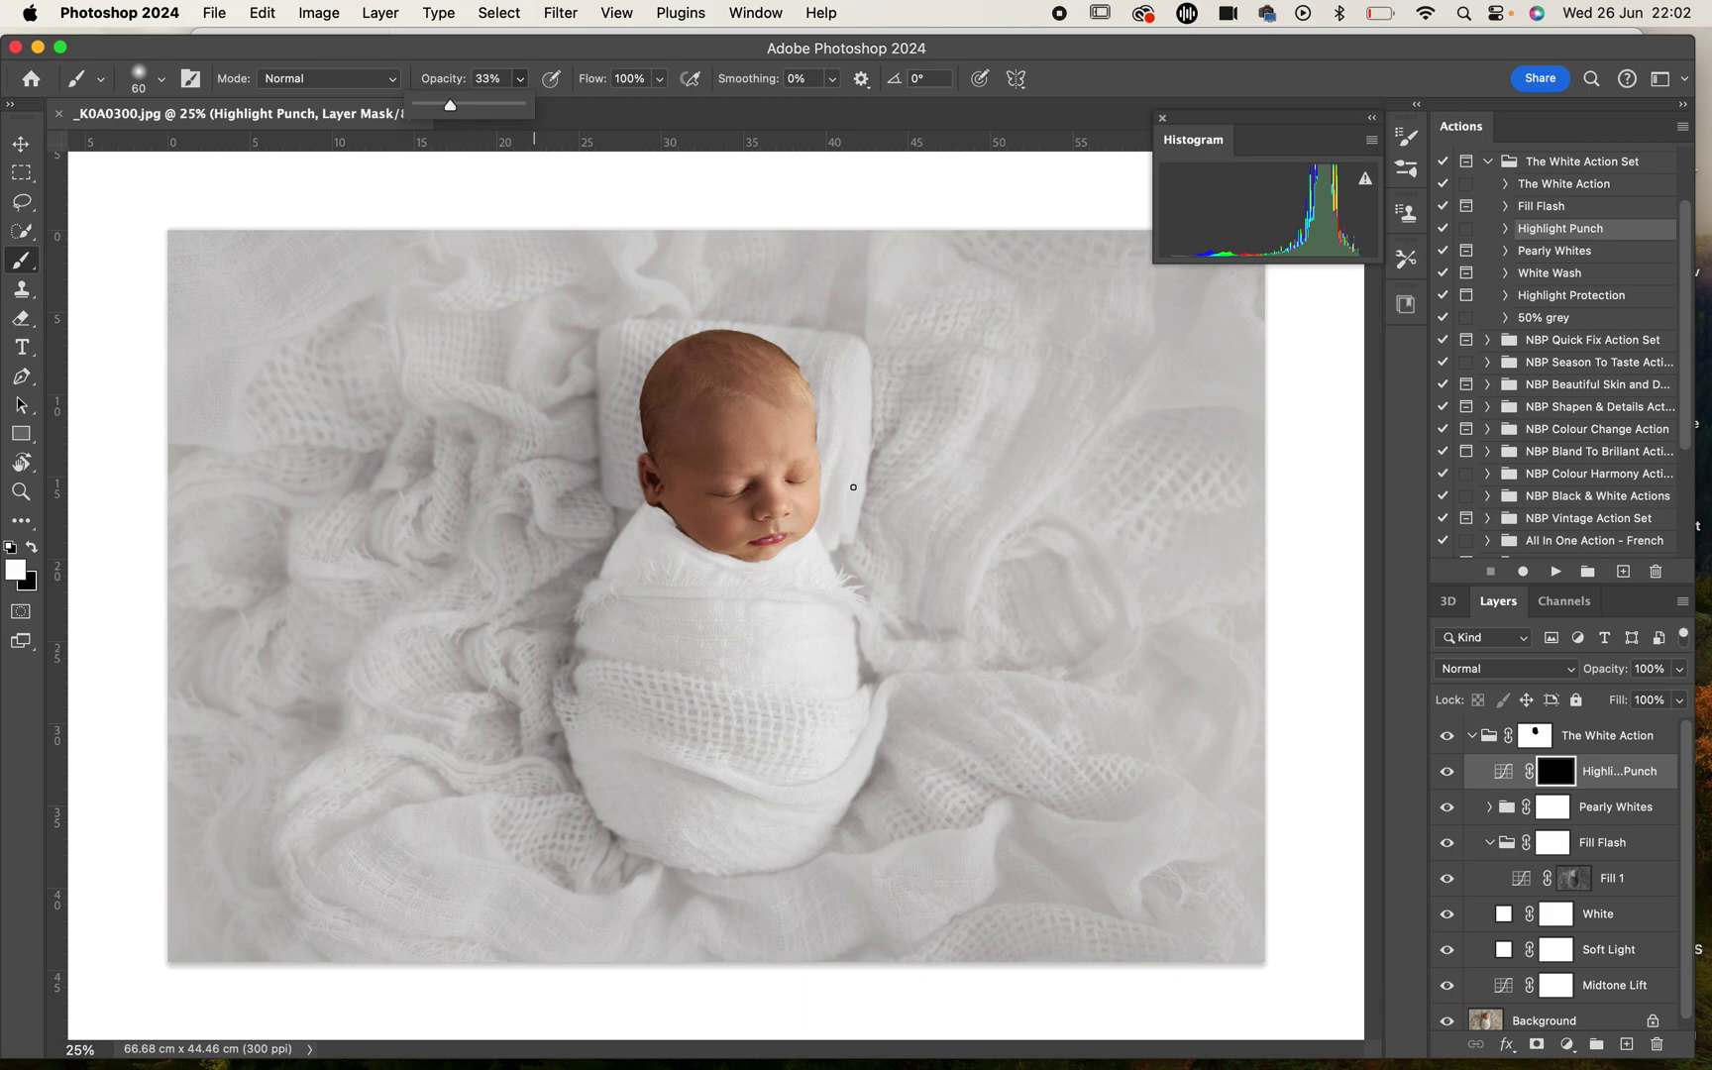
key("bracketright")
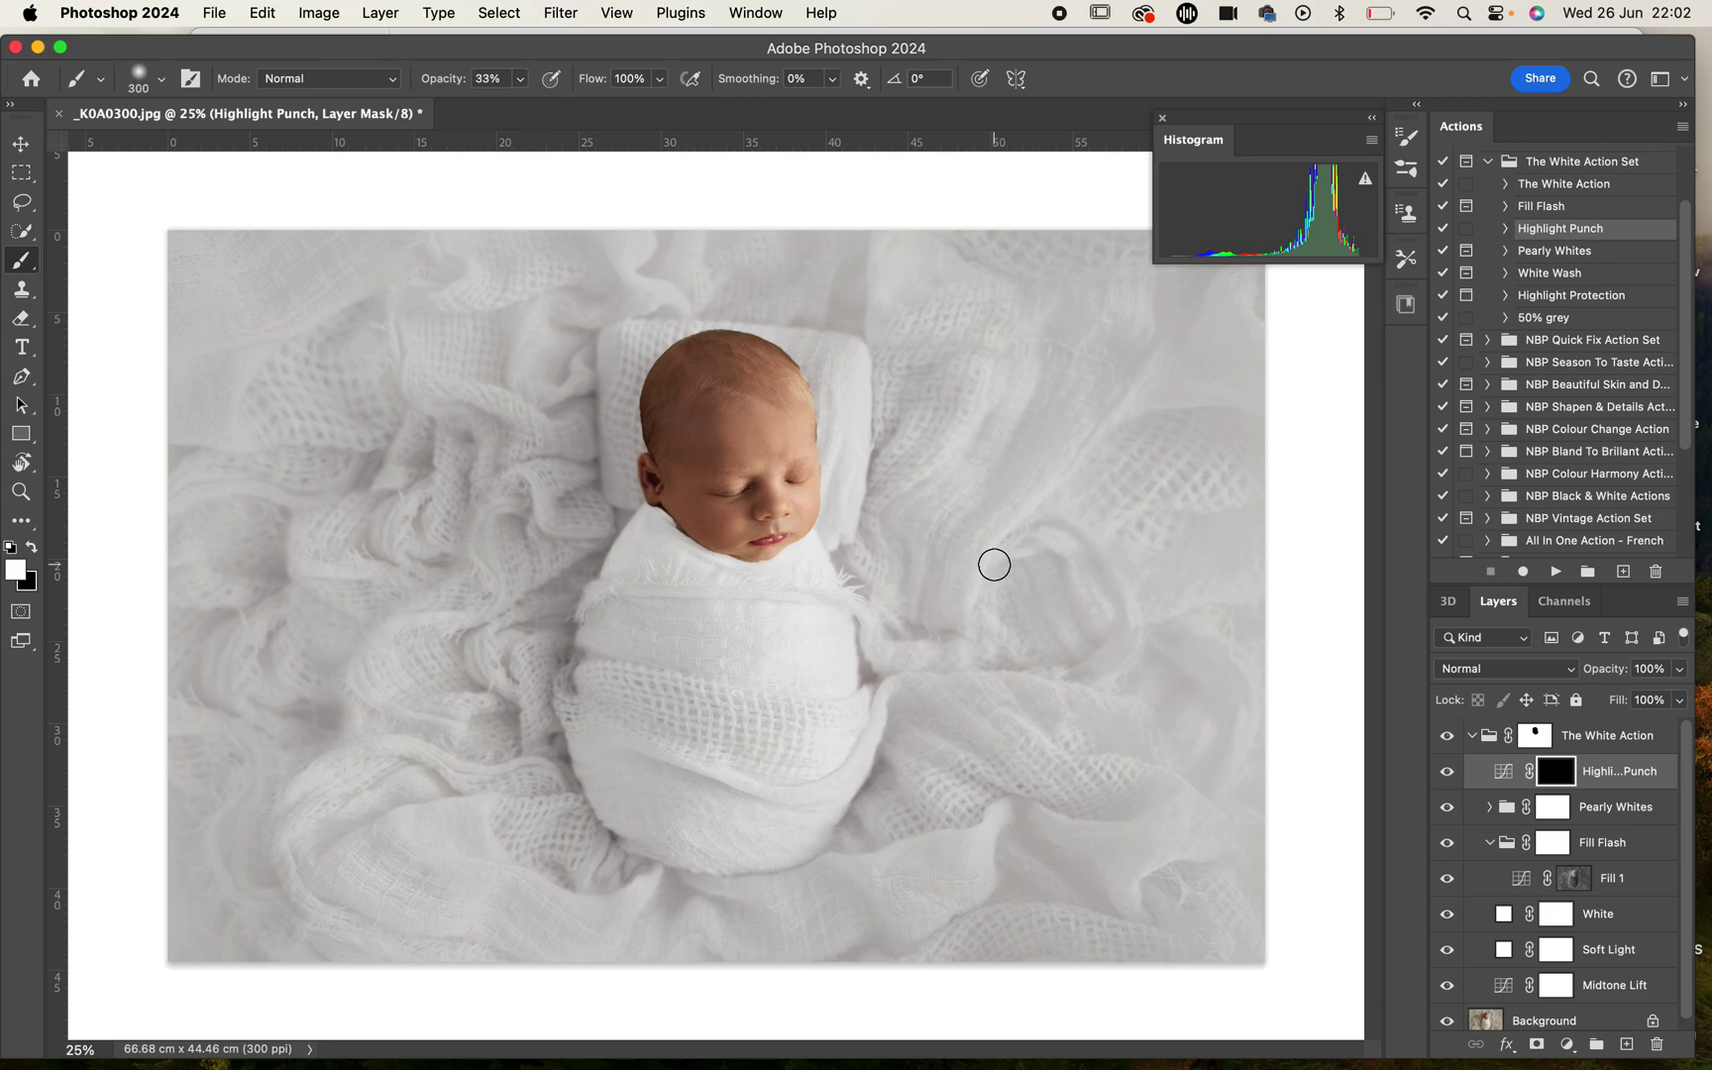
key("bracketright")
key("bracketright")
key("bracketright")
key("bracketright")
key("bracketright")
key("bracketright")
key("bracketright")
key("bracketright")
key("bracketright")
key("bracketright")
key("bracketright")
key("bracketright")
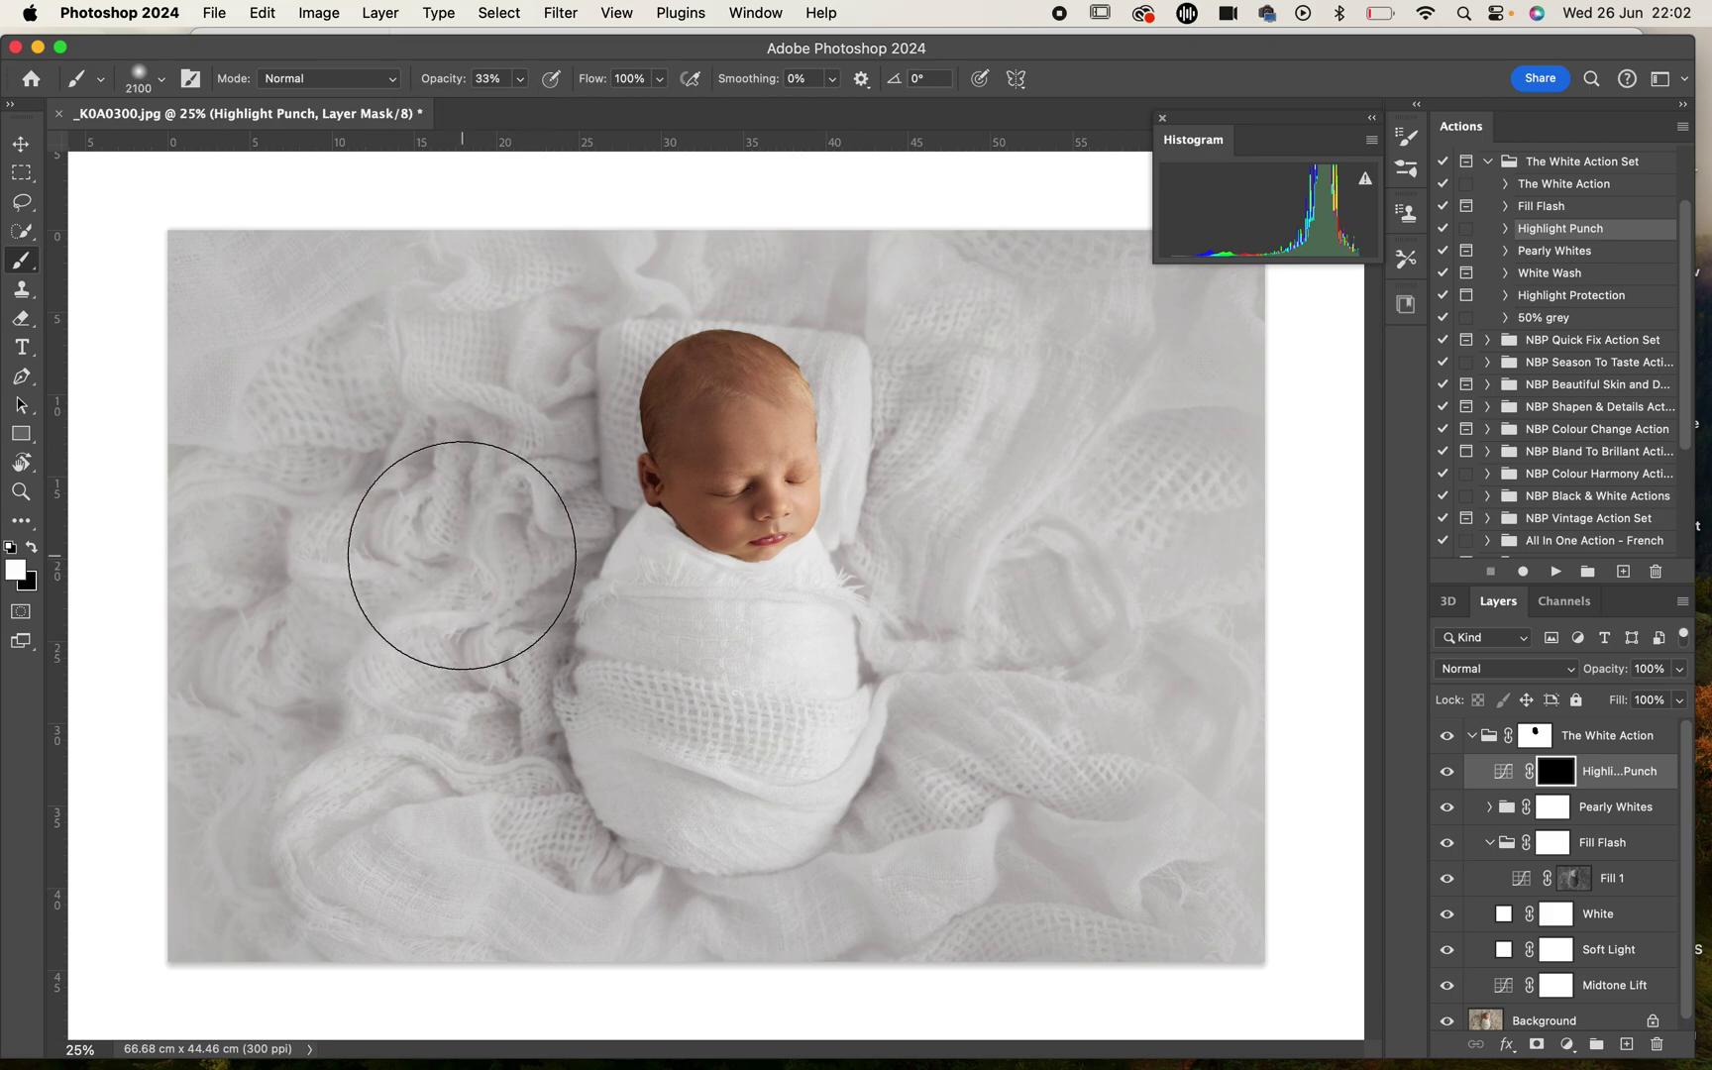
mouse_move(463, 562)
left_mouse_down()
mouse_move(486, 318)
mouse_move(321, 306)
mouse_move(250, 423)
mouse_move(245, 871)
mouse_move(352, 822)
left_mouse_up()
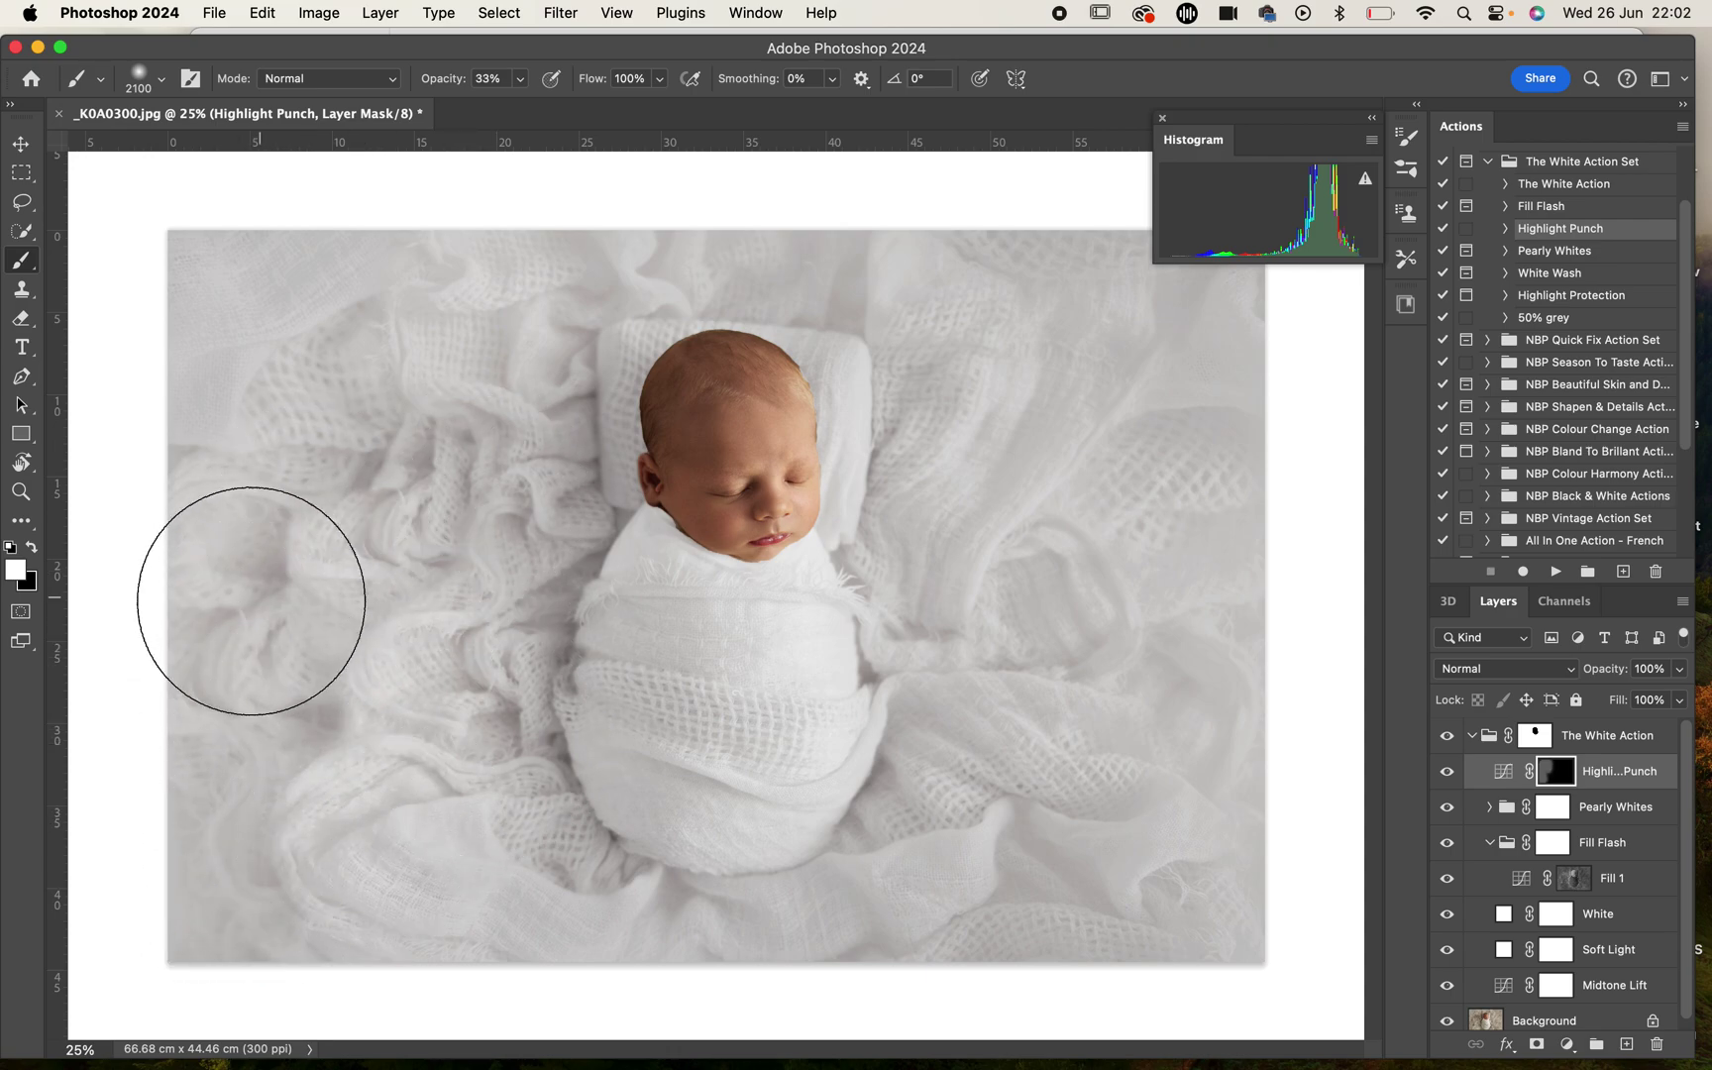
key("bracketleft")
key("bracketleft")
key("bracketleft")
key("bracketleft")
key("bracketleft")
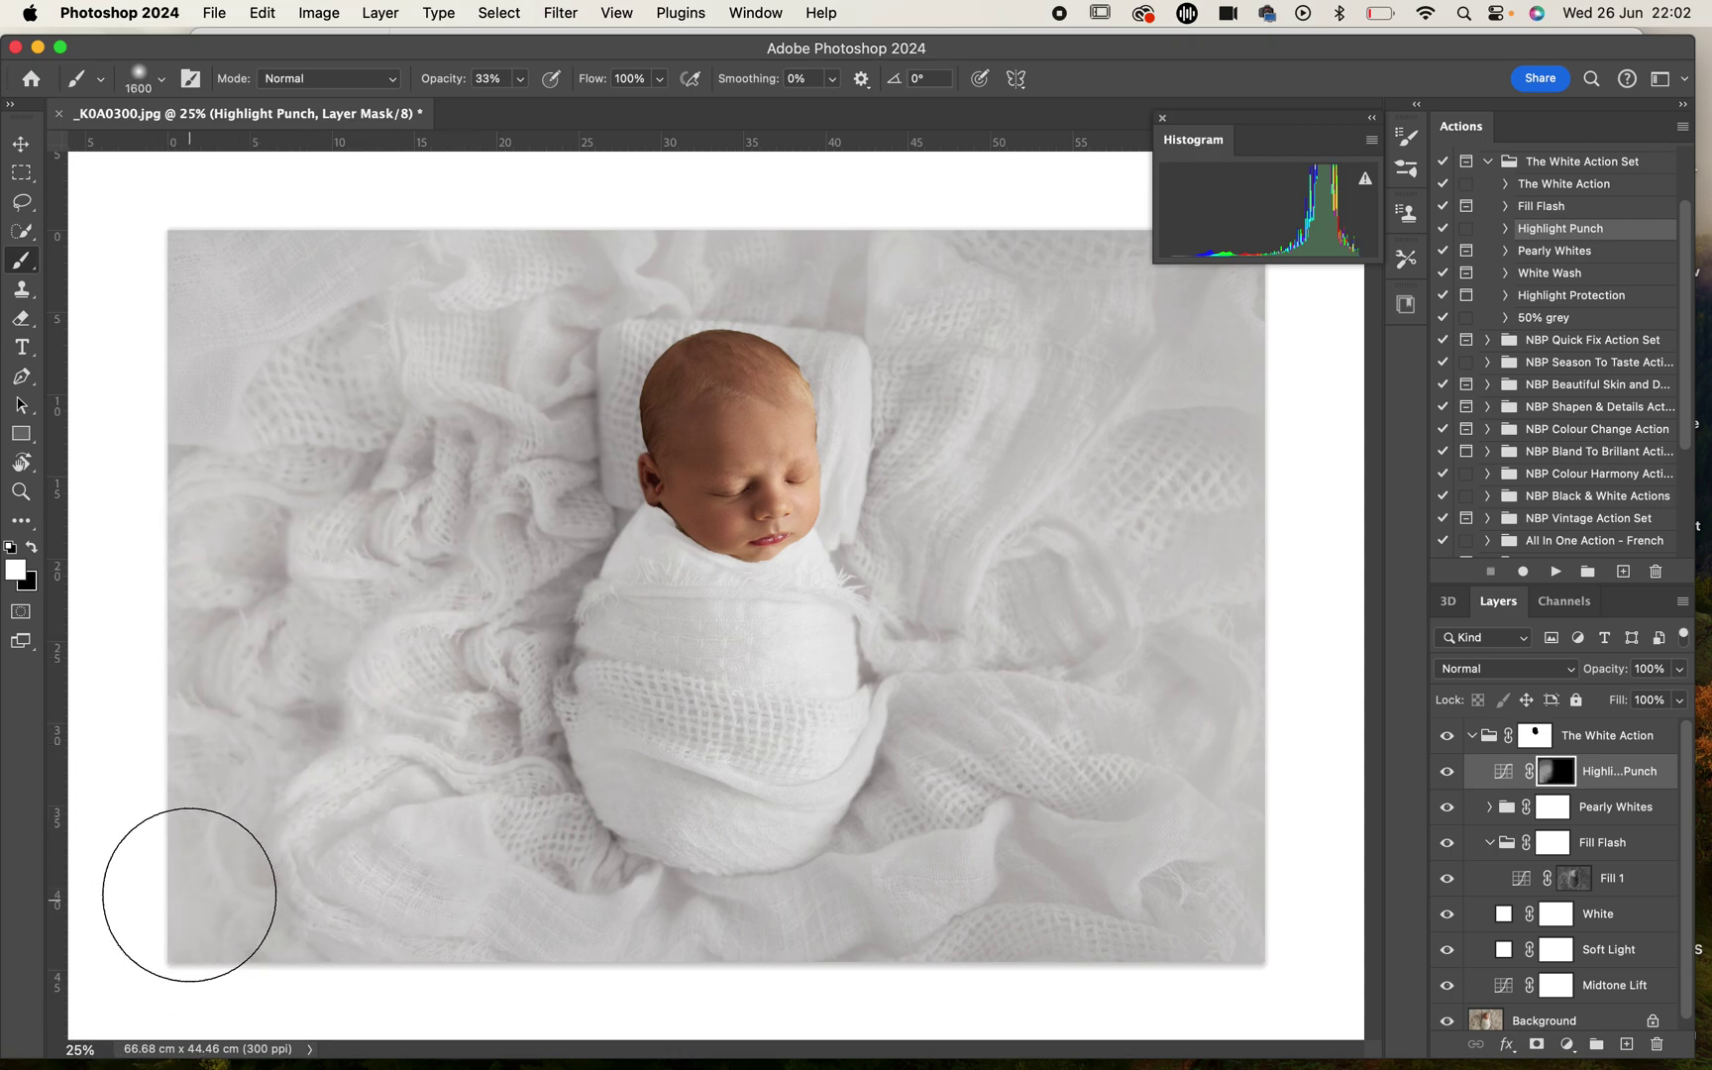
mouse_move(354, 321)
left_mouse_down()
mouse_move(166, 364)
mouse_move(184, 307)
left_mouse_up()
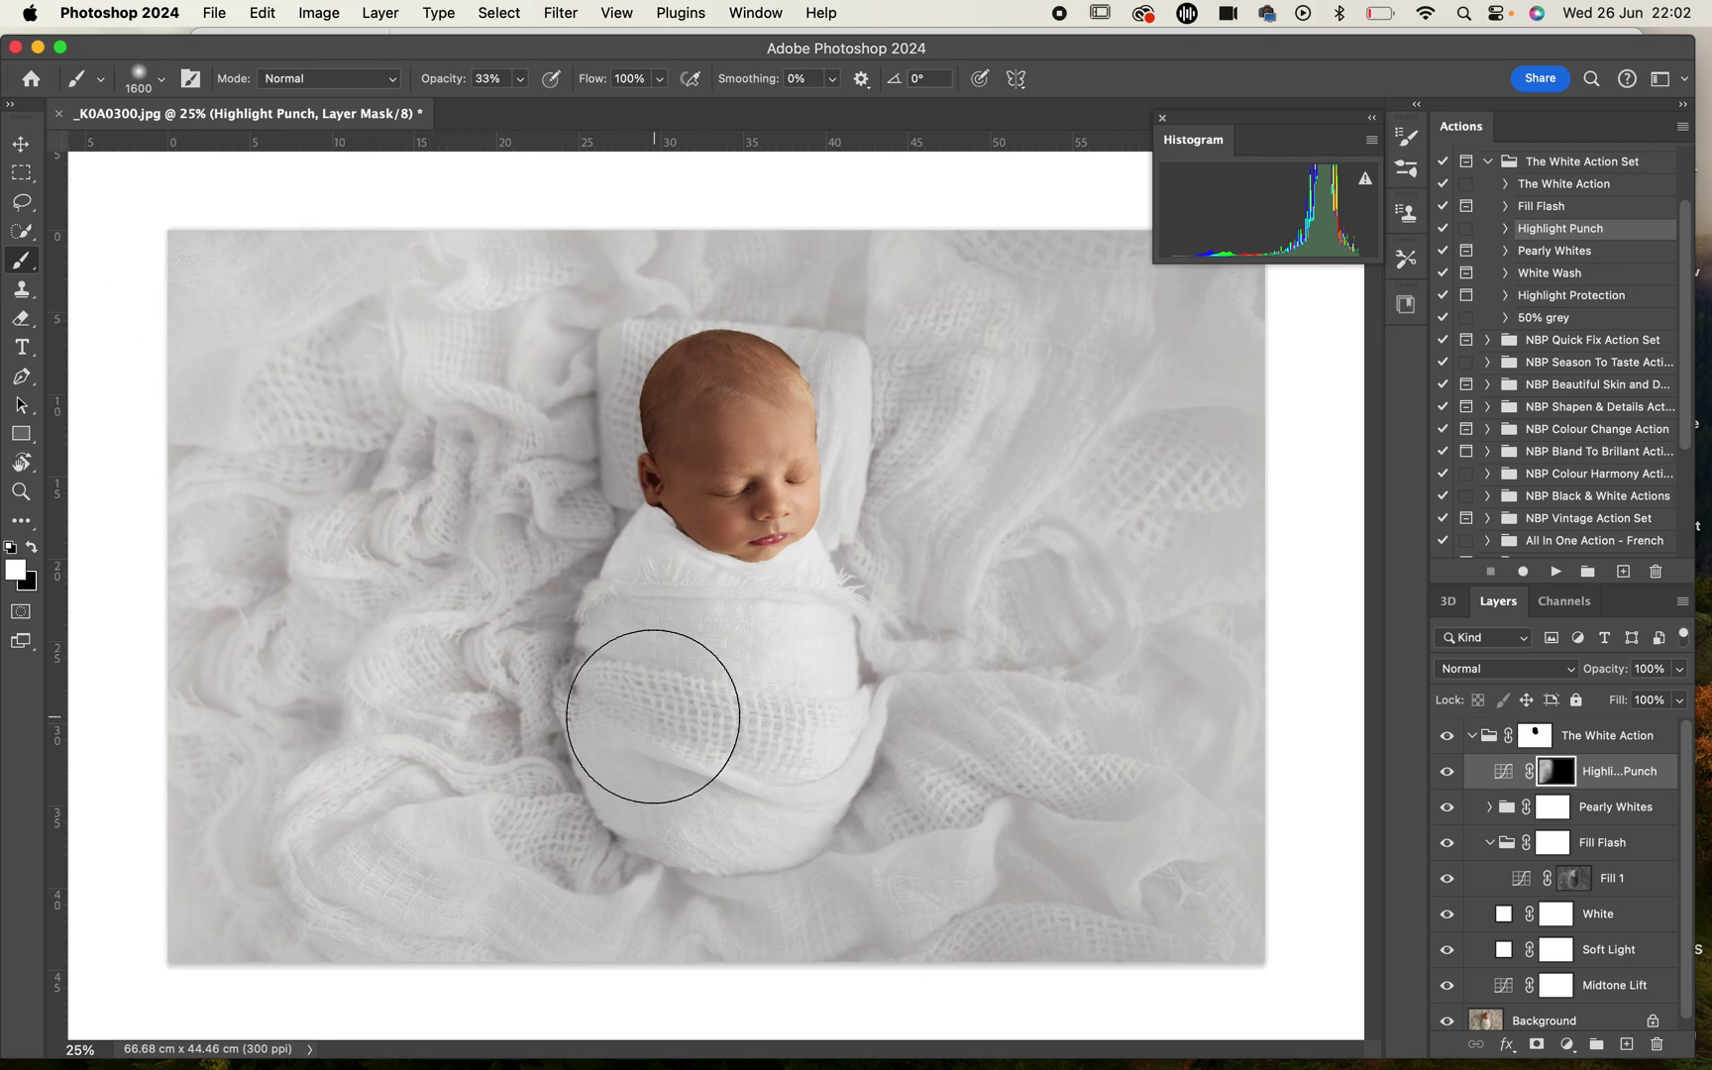
mouse_move(634, 708)
left_mouse_down()
mouse_move(704, 742)
mouse_move(684, 793)
left_mouse_up()
mouse_move(525, 844)
left_mouse_down()
mouse_move(972, 840)
mouse_move(616, 920)
mouse_move(948, 852)
mouse_move(964, 872)
mouse_move(1011, 661)
mouse_move(1029, 863)
mouse_move(970, 895)
mouse_move(993, 875)
mouse_move(1169, 875)
mouse_move(1091, 718)
mouse_move(1115, 596)
mouse_move(1161, 654)
mouse_move(1231, 373)
mouse_move(1200, 446)
mouse_move(1067, 370)
mouse_move(1008, 272)
mouse_move(1190, 363)
mouse_move(1244, 546)
mouse_move(1205, 631)
mouse_move(1200, 764)
mouse_move(1061, 286)
mouse_move(902, 251)
mouse_move(754, 287)
mouse_move(878, 225)
mouse_move(533, 222)
mouse_move(699, 191)
mouse_move(503, 231)
mouse_move(420, 307)
mouse_move(232, 247)
mouse_move(217, 261)
mouse_move(217, 448)
mouse_move(453, 425)
mouse_move(521, 435)
mouse_move(528, 462)
mouse_move(356, 448)
mouse_move(357, 475)
mouse_move(294, 493)
mouse_move(292, 570)
mouse_move(232, 708)
mouse_move(260, 696)
mouse_move(224, 786)
mouse_move(437, 840)
mouse_move(291, 886)
mouse_move(542, 727)
mouse_move(615, 824)
mouse_move(713, 879)
mouse_move(651, 956)
mouse_move(666, 942)
mouse_move(580, 900)
left_mouse_up()
key("bracketleft")
key("bracketleft")
key("bracketleft")
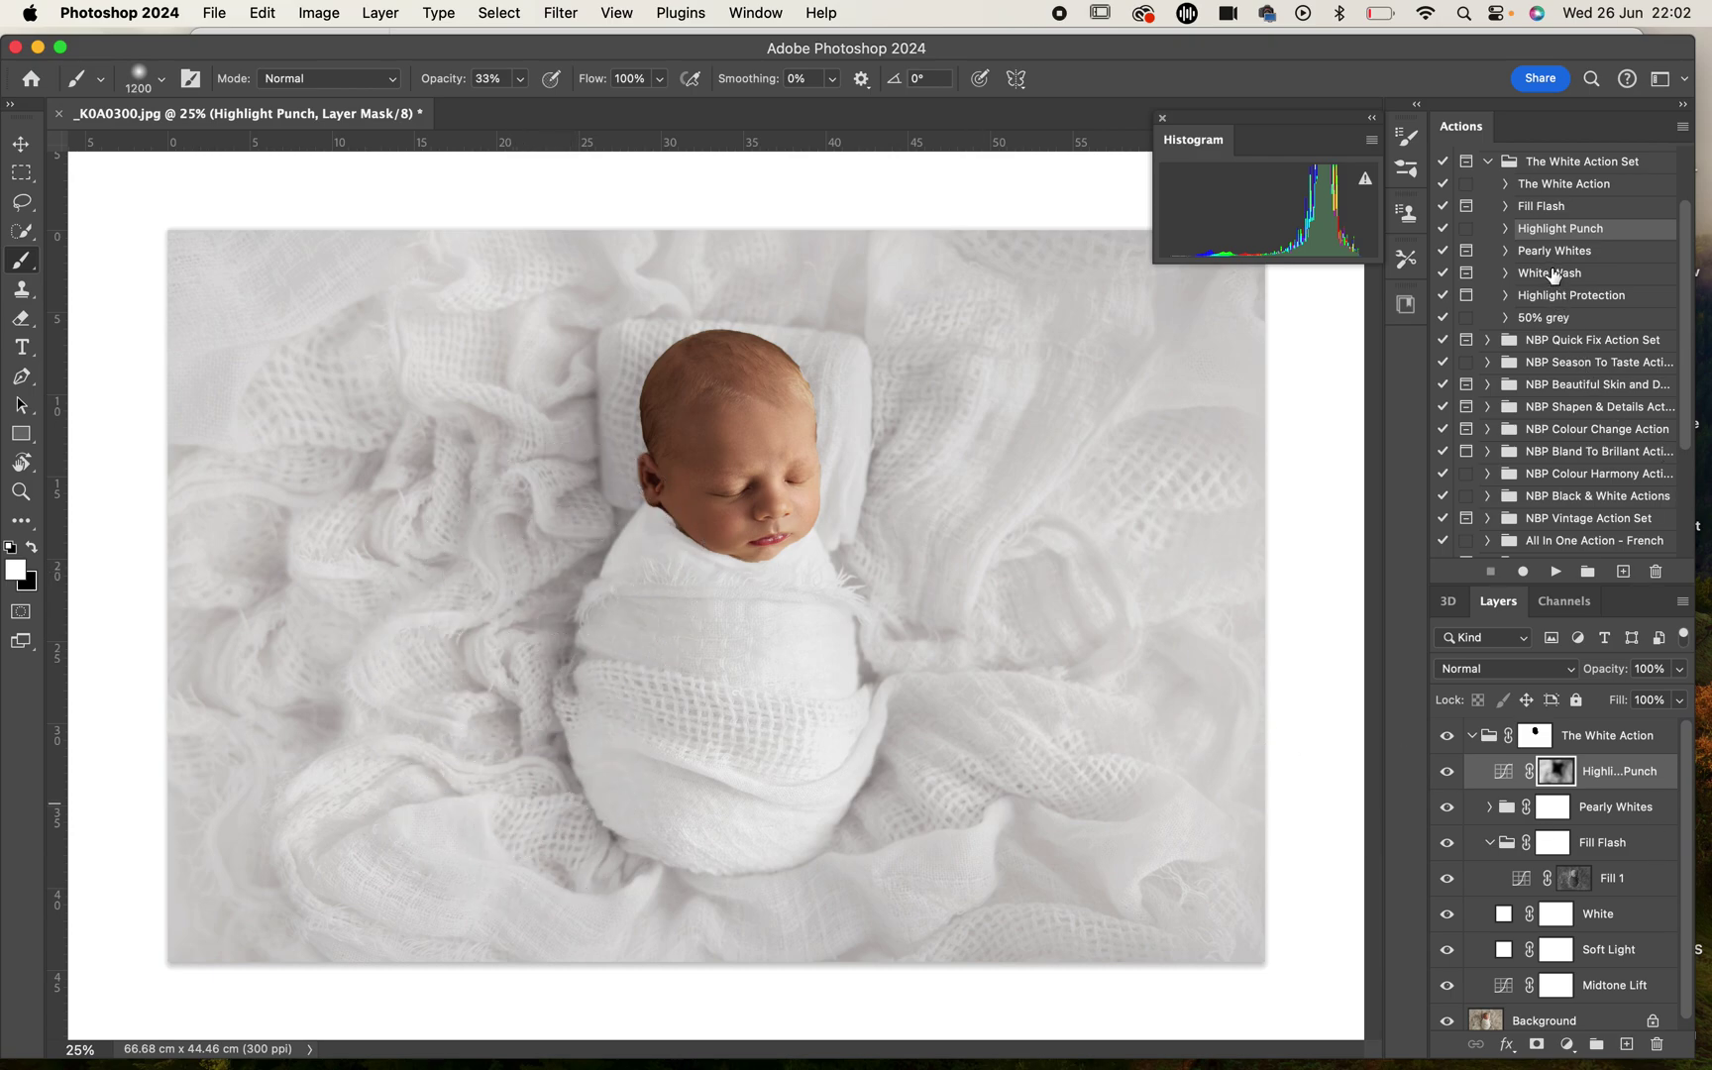
left_click(1552, 275)
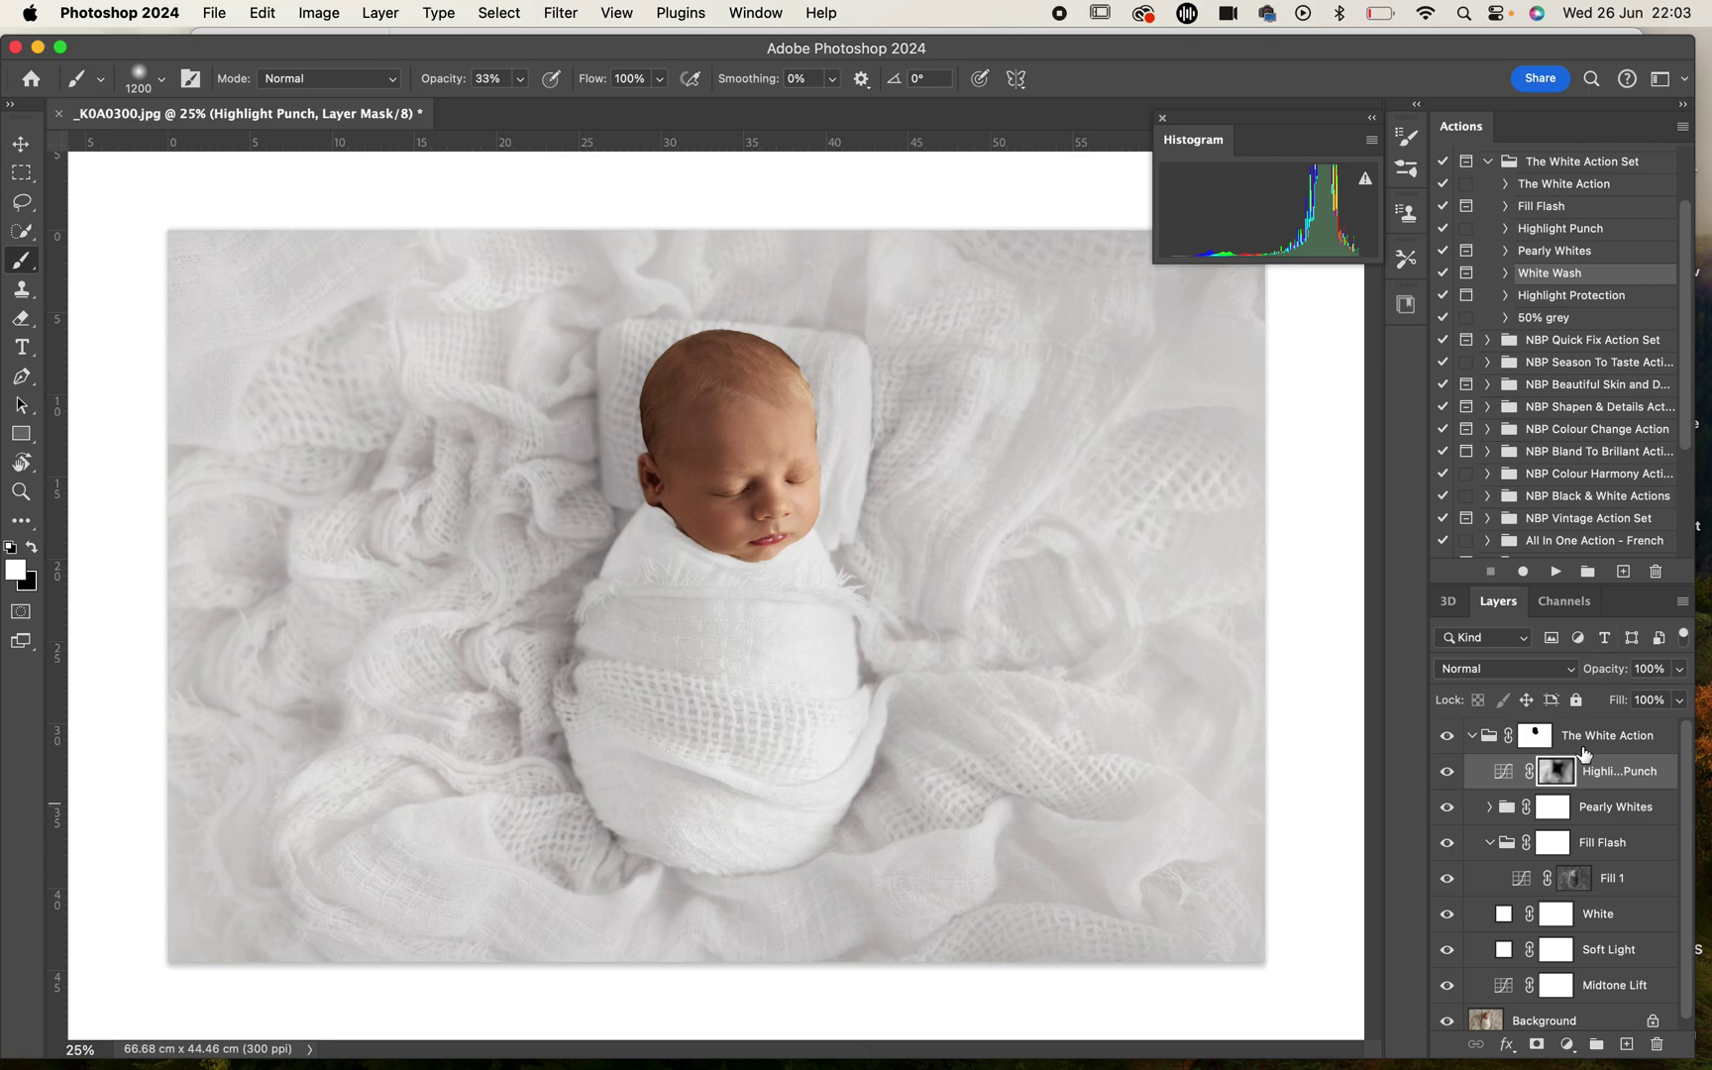
Step: Run the White Wash action inside The White Action group, stopping at its opacity prompt
left_click(1586, 750)
left_click(1557, 573)
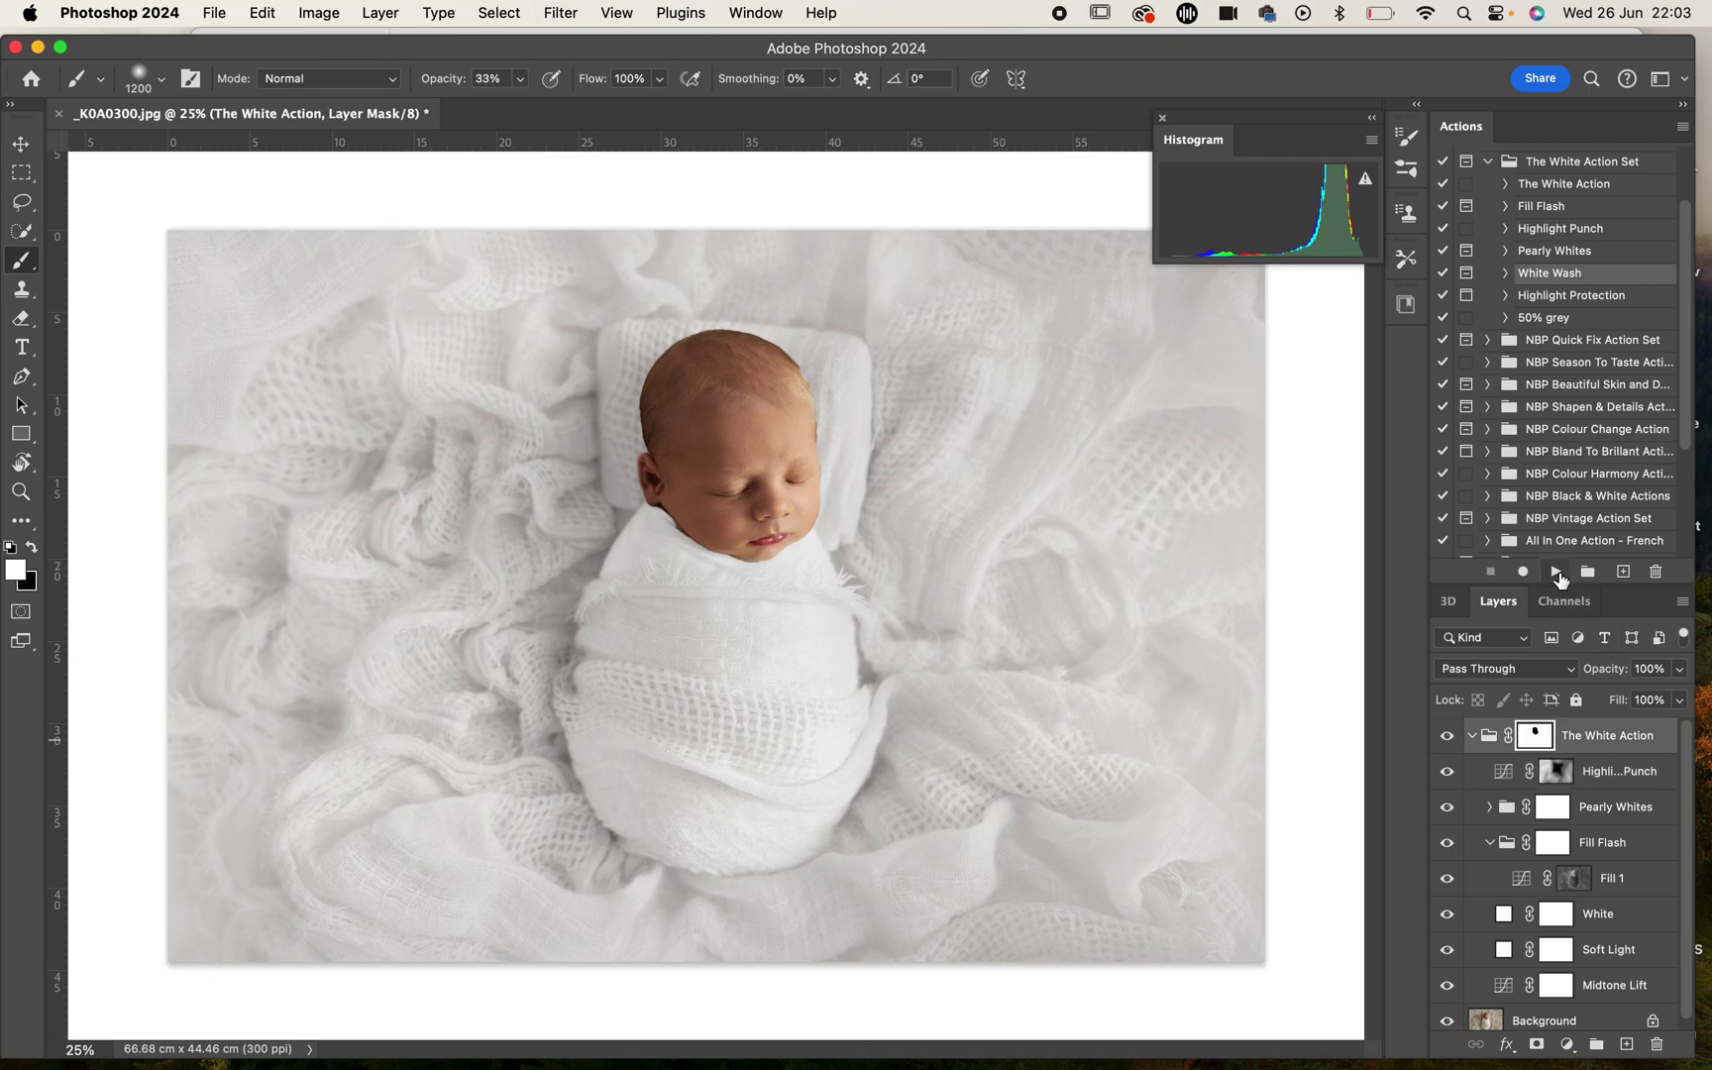
left_click(939, 406)
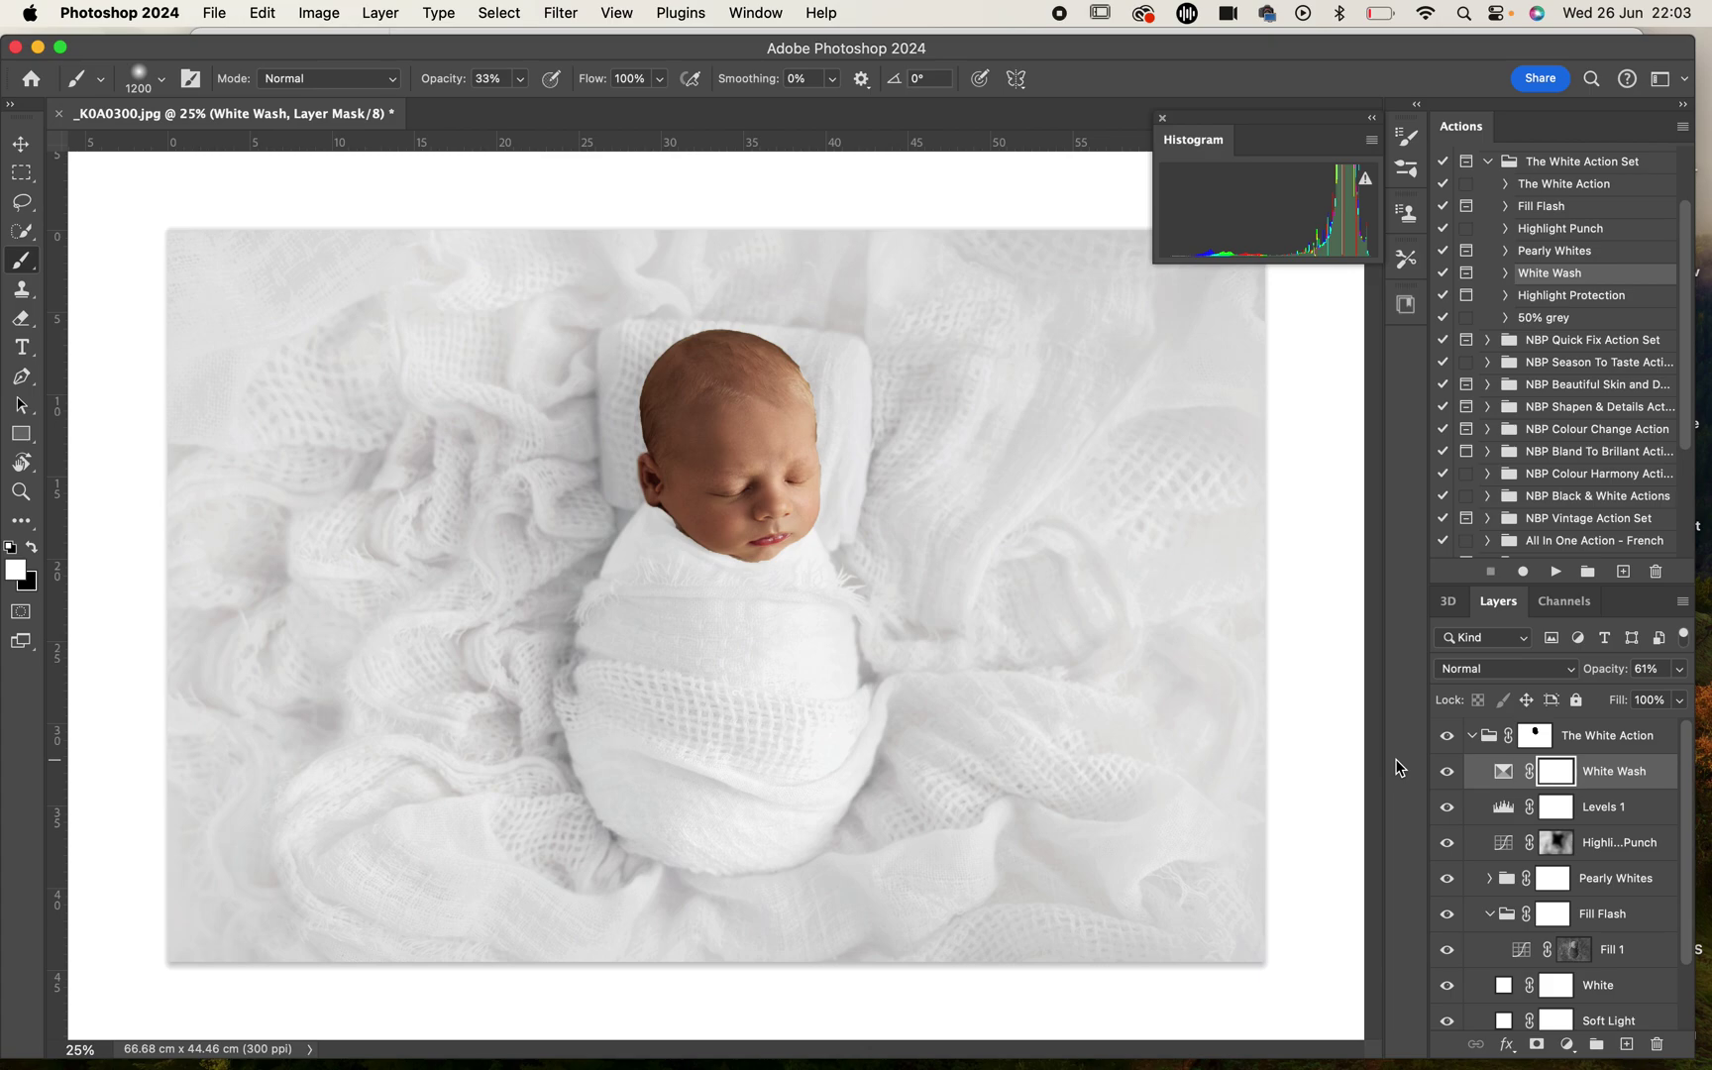
Step: Invert the White Wash mask and brush the brightening over the blanket and the wrap
key("super+i")
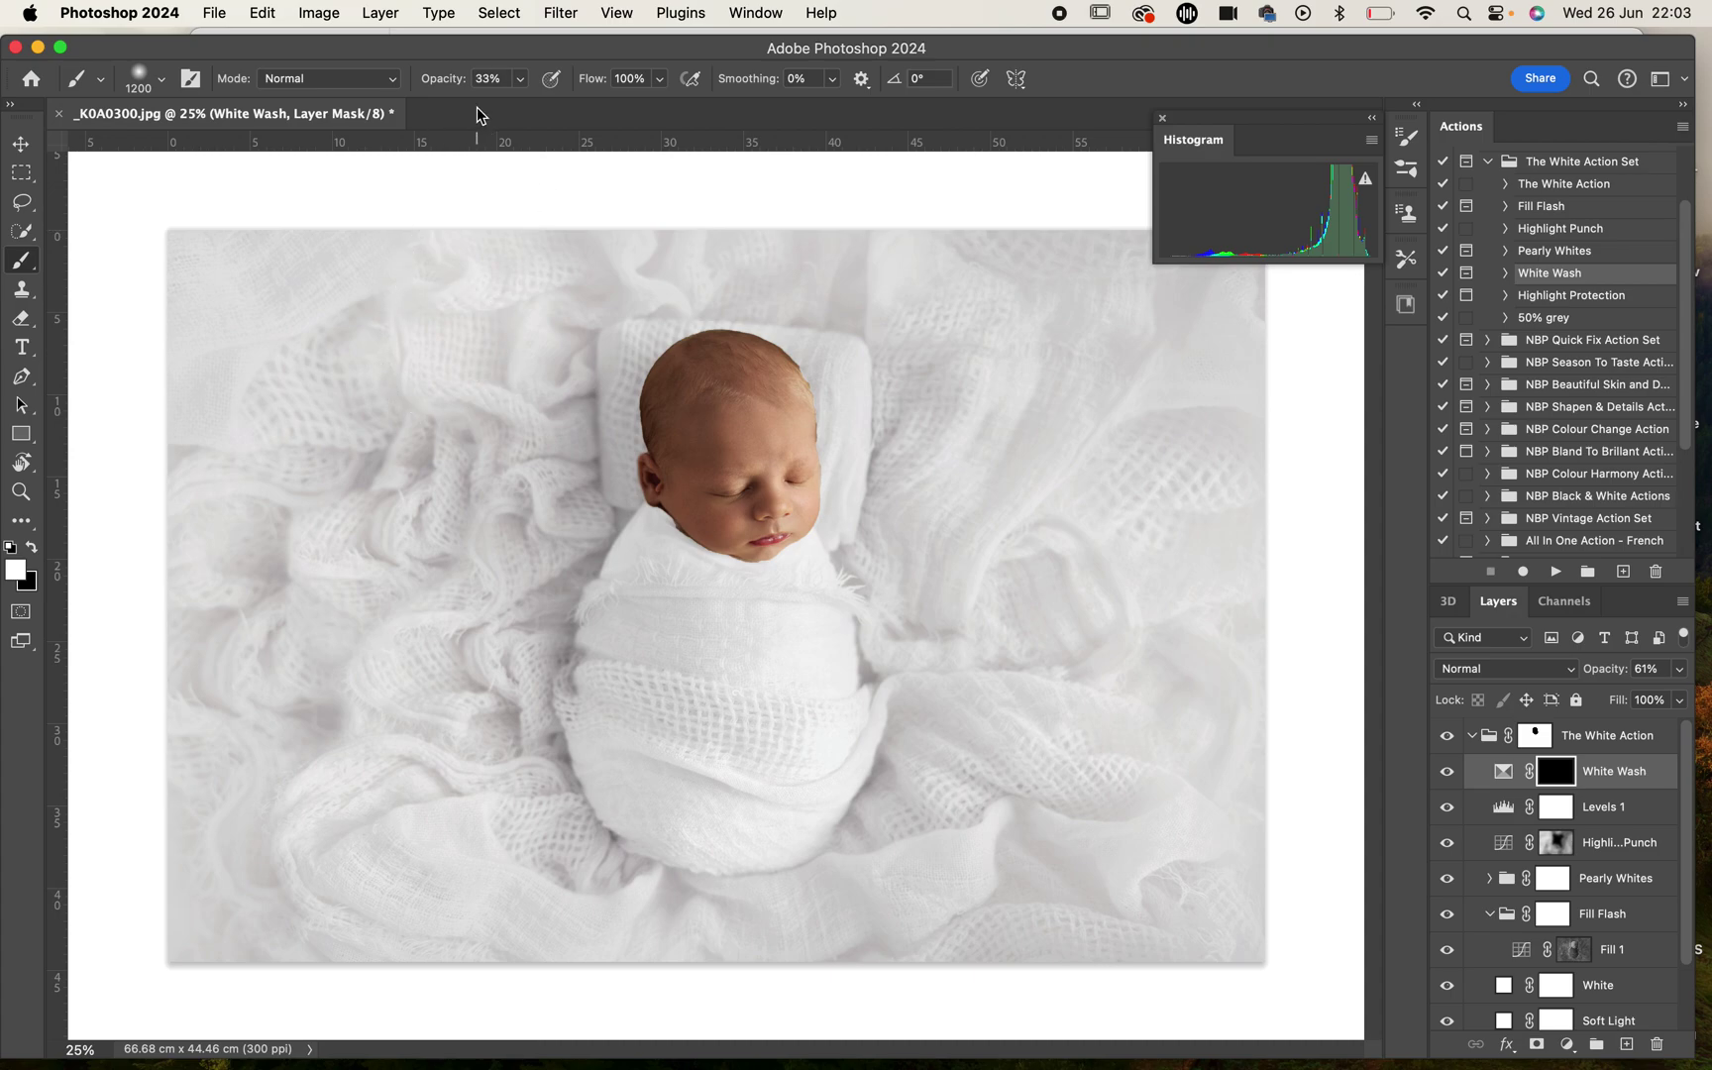
key("bracketright")
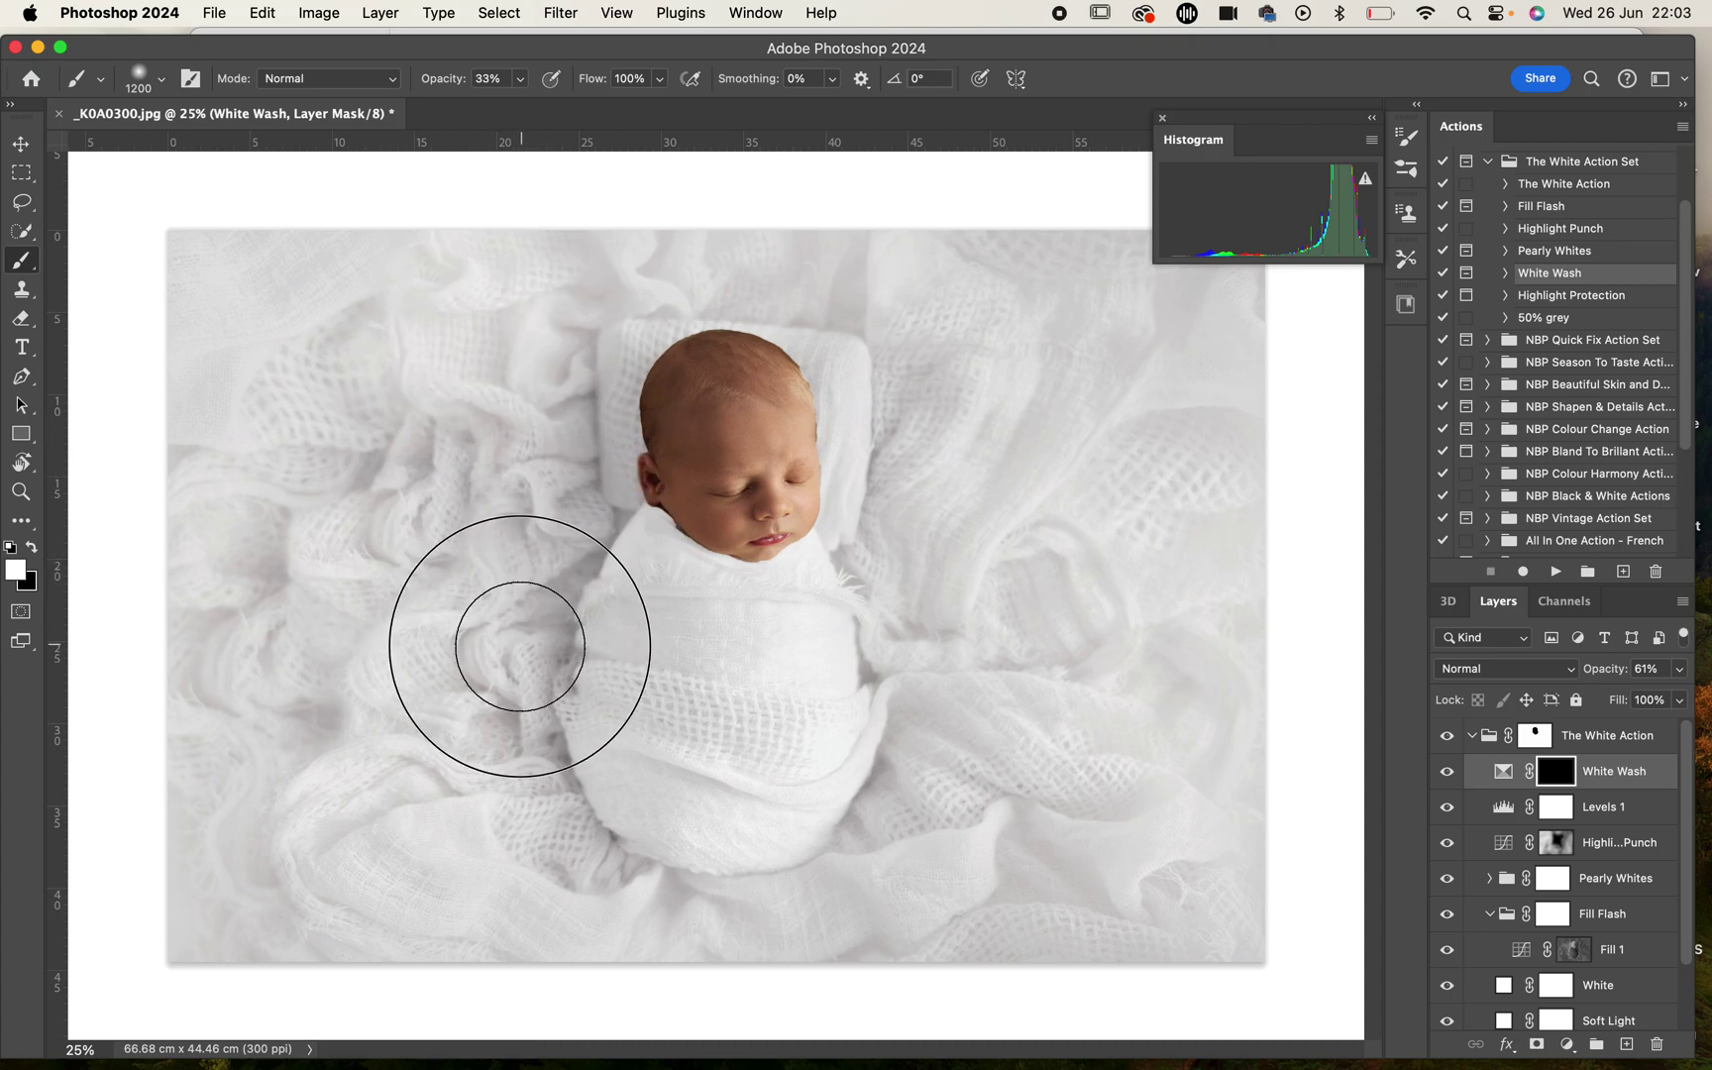
mouse_move(312, 445)
left_mouse_down()
mouse_move(266, 685)
mouse_move(193, 716)
mouse_move(226, 918)
left_mouse_up()
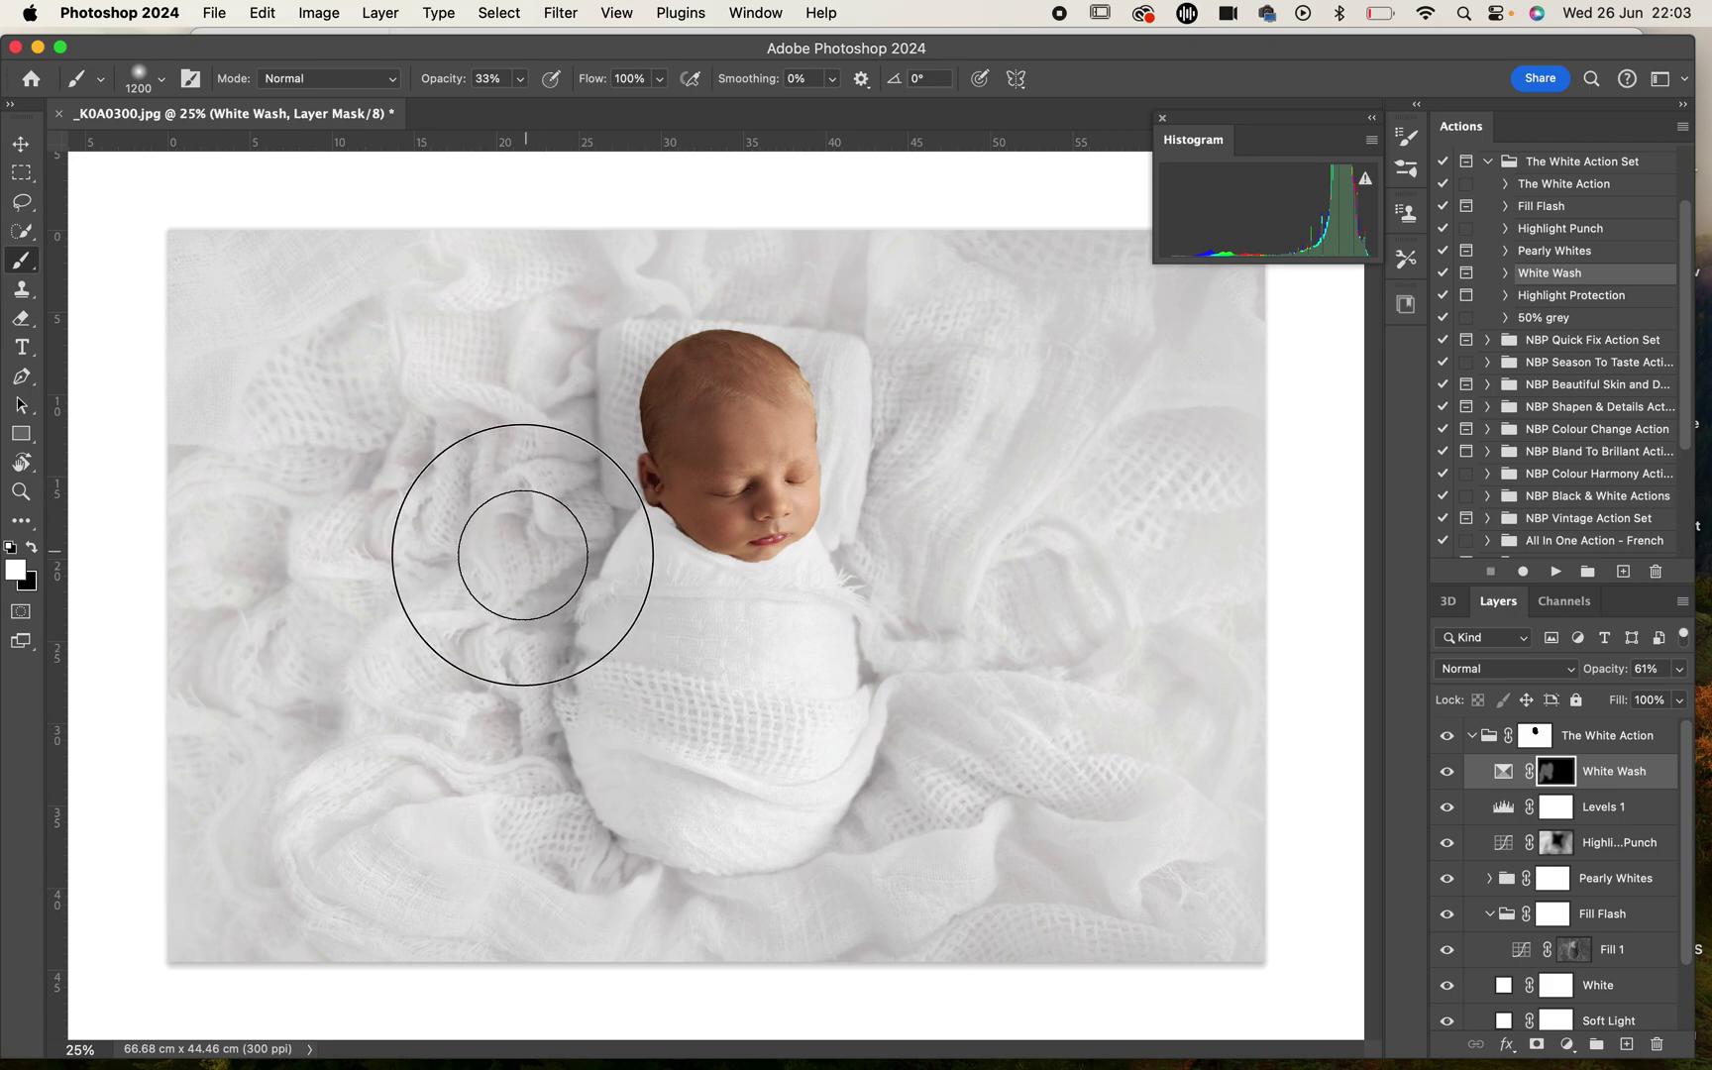
mouse_move(524, 555)
left_mouse_down()
mouse_move(451, 451)
mouse_move(371, 466)
left_mouse_up()
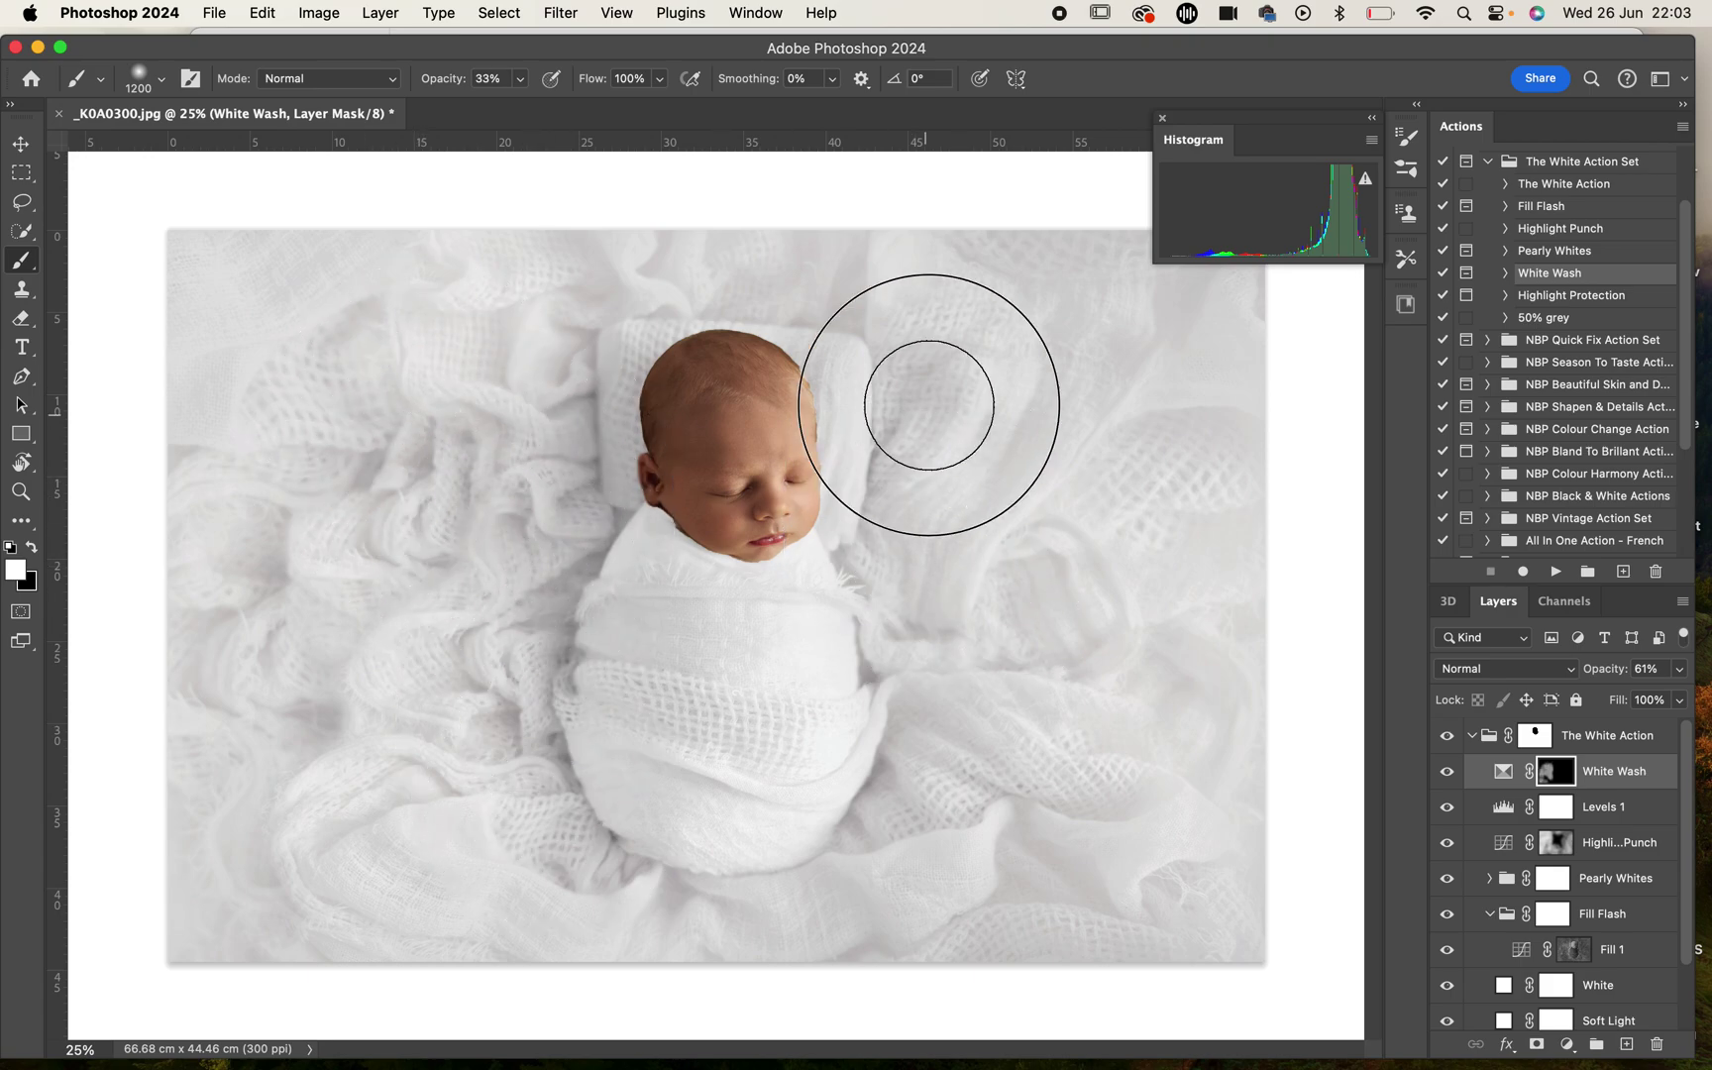
mouse_move(930, 405)
left_mouse_down()
mouse_move(968, 682)
mouse_move(1008, 778)
mouse_move(866, 914)
mouse_move(707, 909)
mouse_move(868, 905)
mouse_move(845, 906)
mouse_move(905, 970)
left_mouse_up()
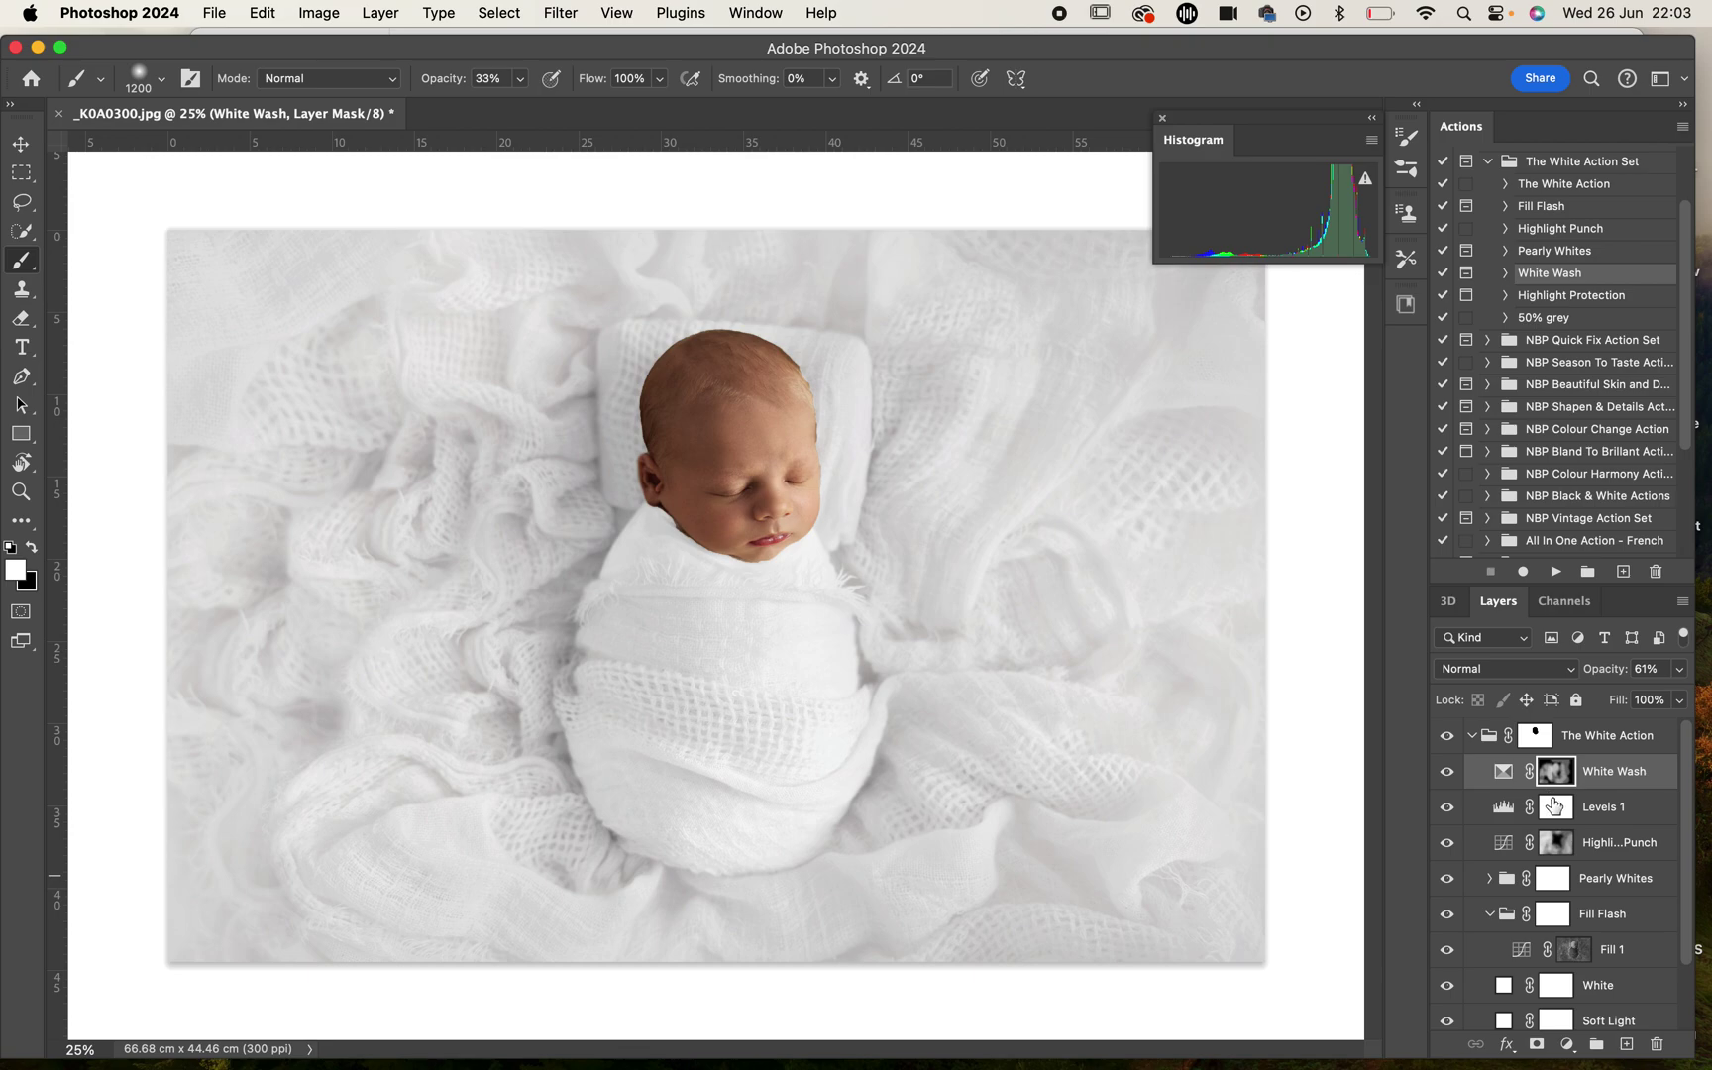
left_click(1536, 743)
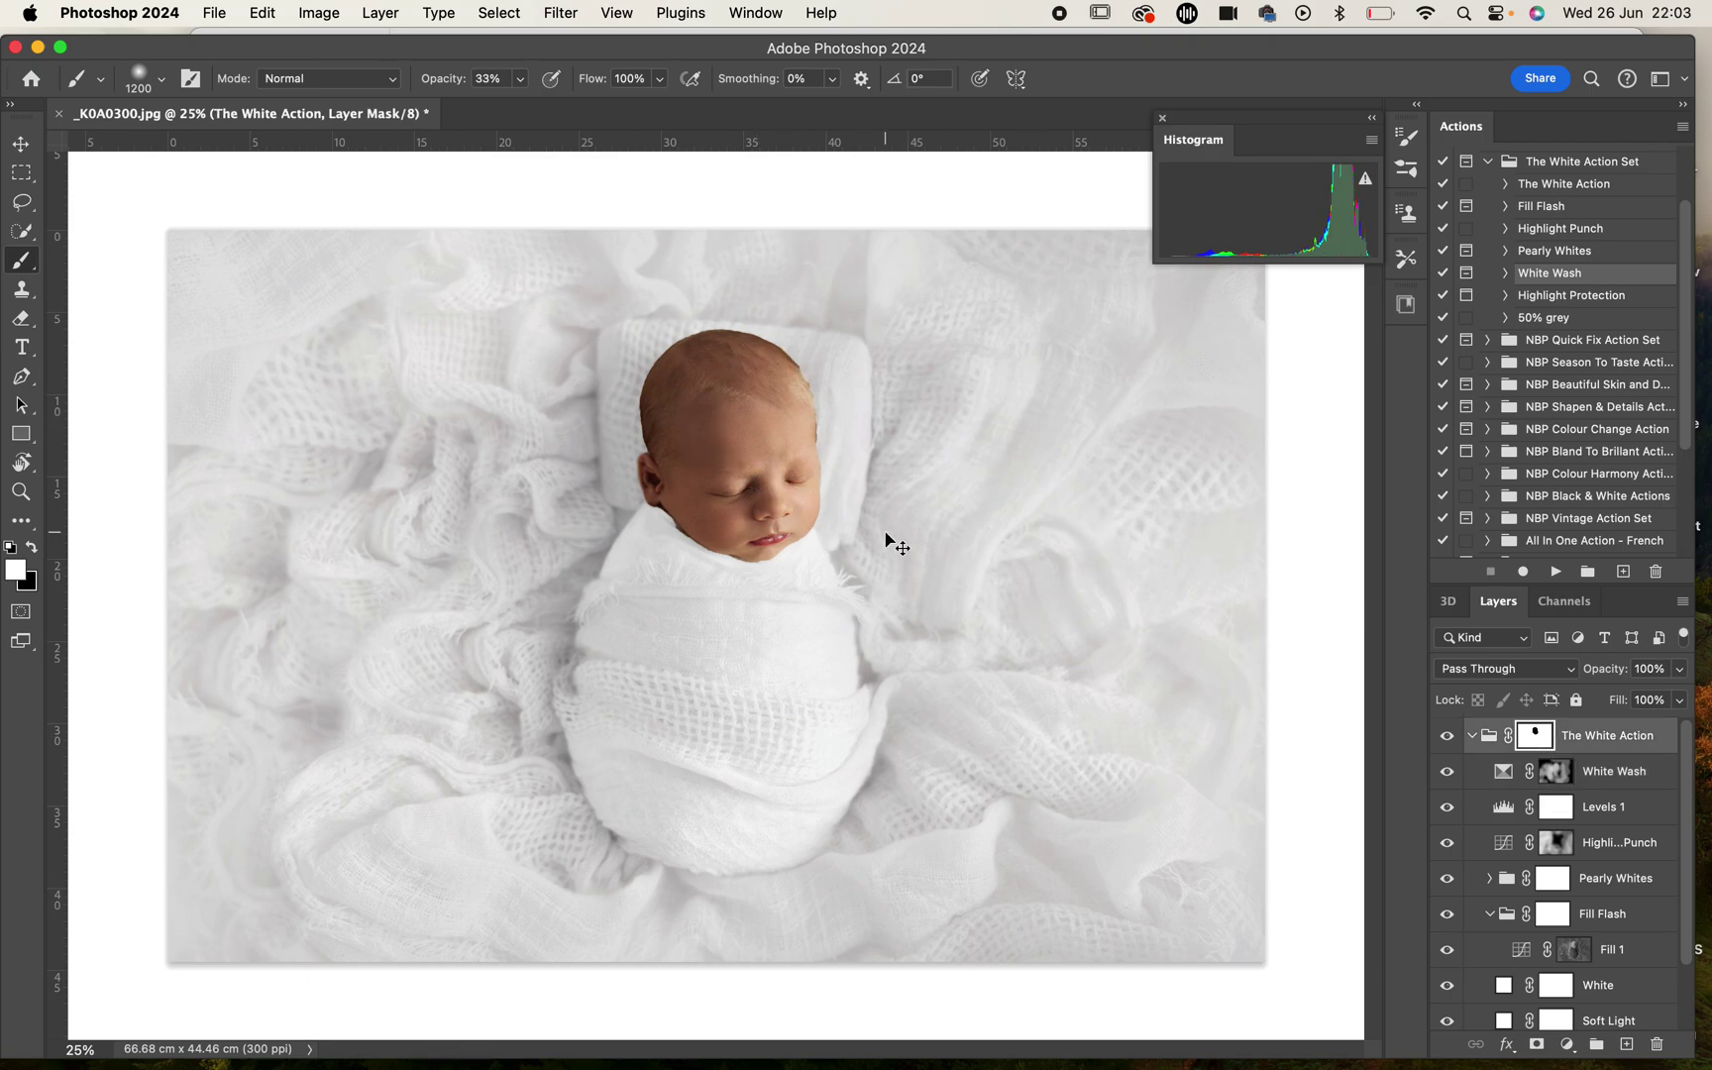
Step: Zoom the face to 100% and set a 60px brush at 99% opacity
key("super+equal")
key("super+equal")
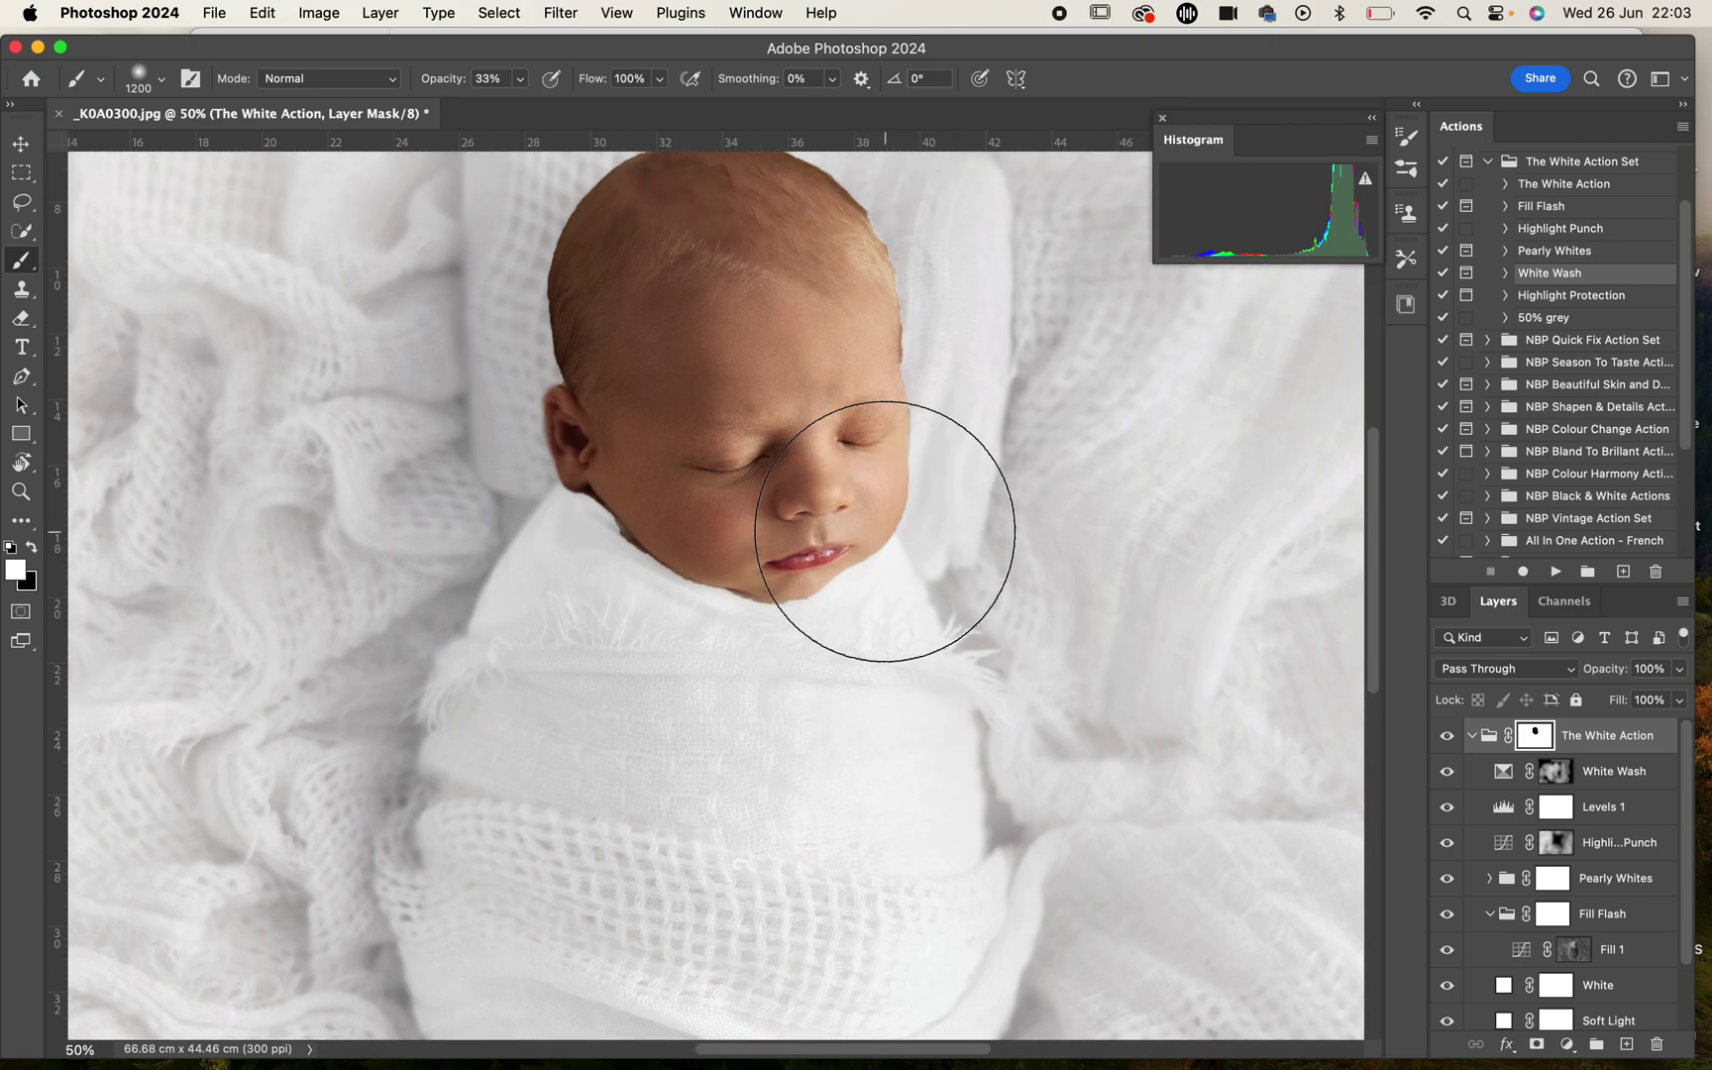
key("super+equal")
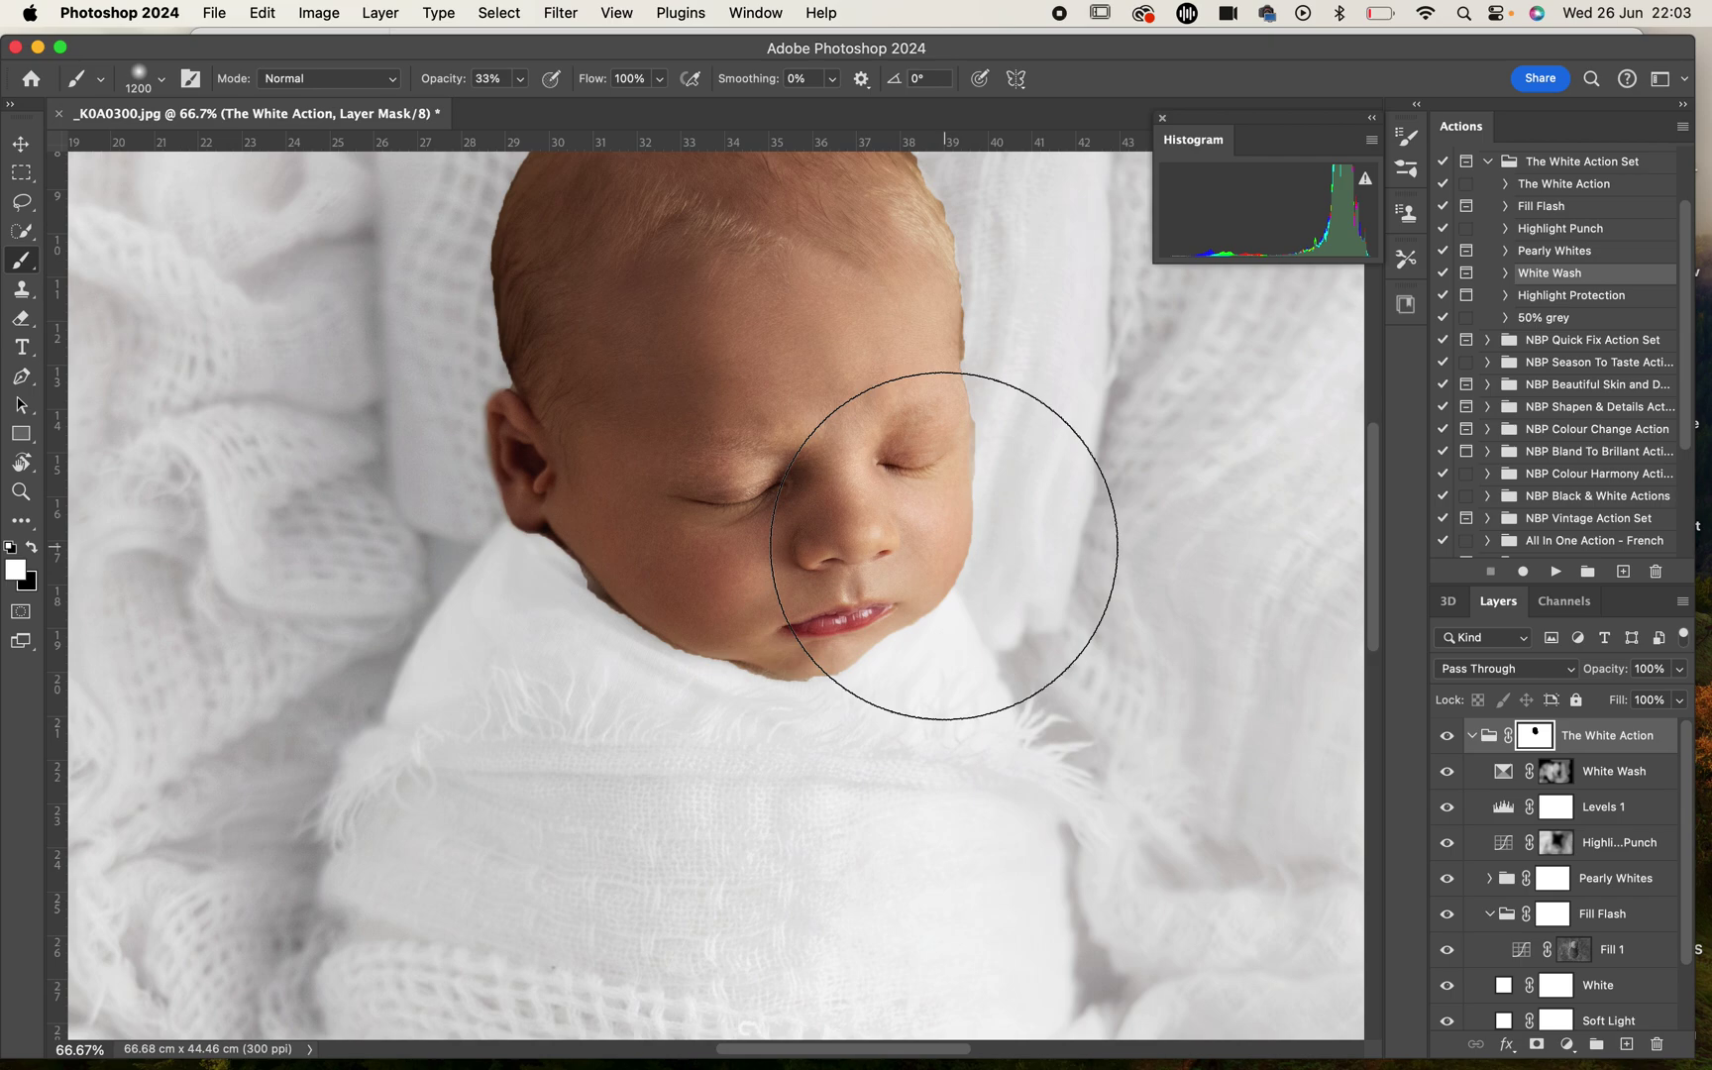
key("super+equal")
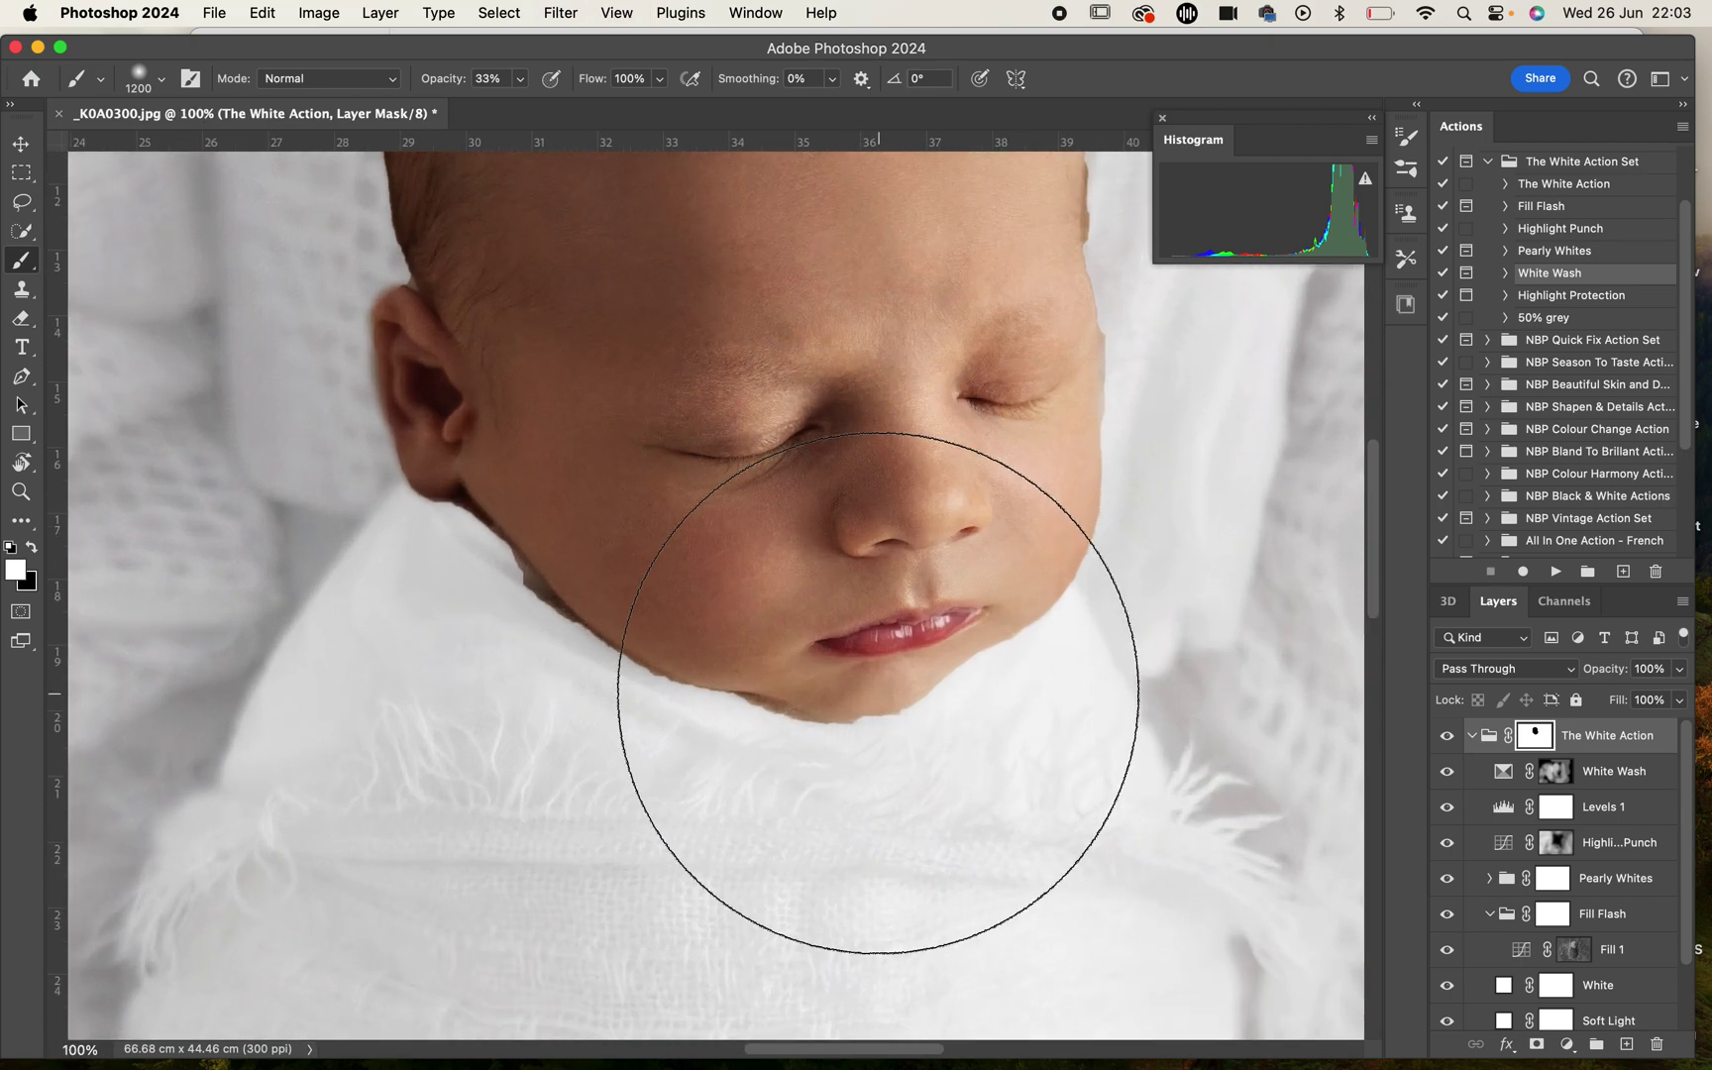
key("x")
key("bracketleft")
key("bracketleft")
key("bracketleft")
key("bracketleft")
key("bracketleft")
key("bracketleft")
key("bracketleft")
key("bracketleft")
key("bracketleft")
key("bracketleft")
key("bracketleft")
key("bracketleft")
key("bracketleft")
key("bracketleft")
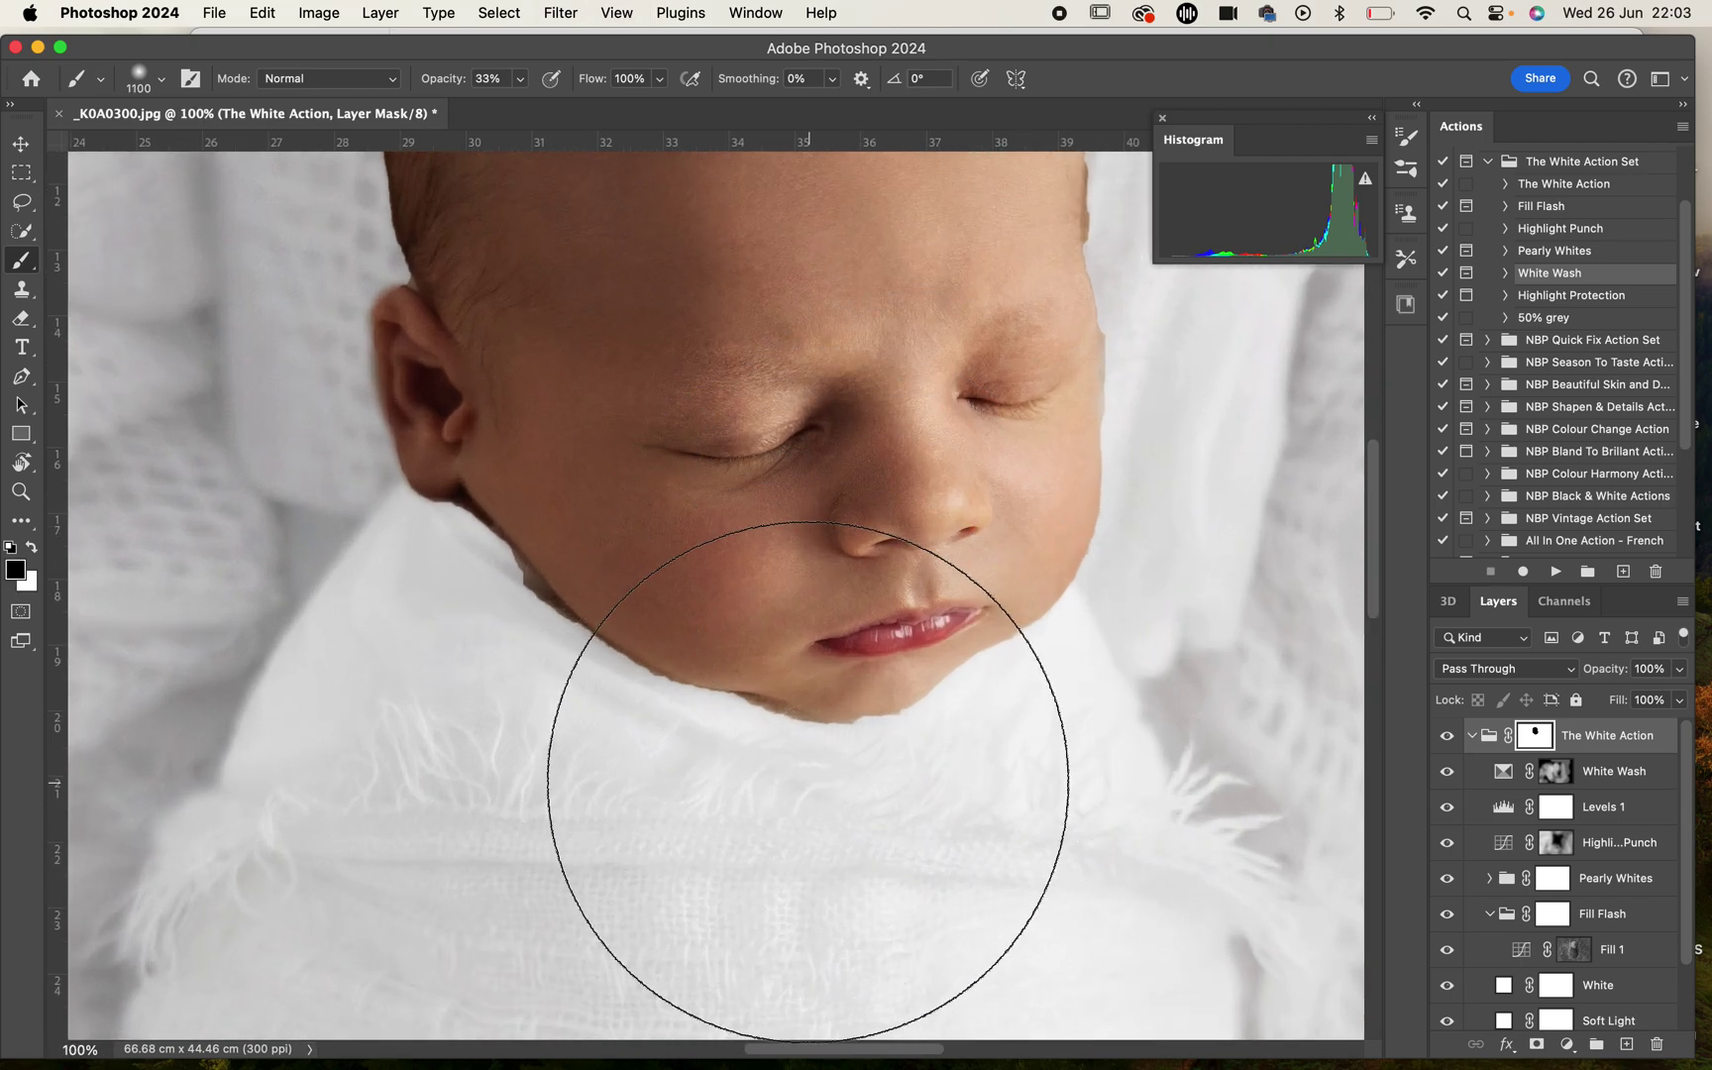
key("bracketleft")
key("bracketleft")
key("bracketleft")
key("bracketleft")
key("bracketleft")
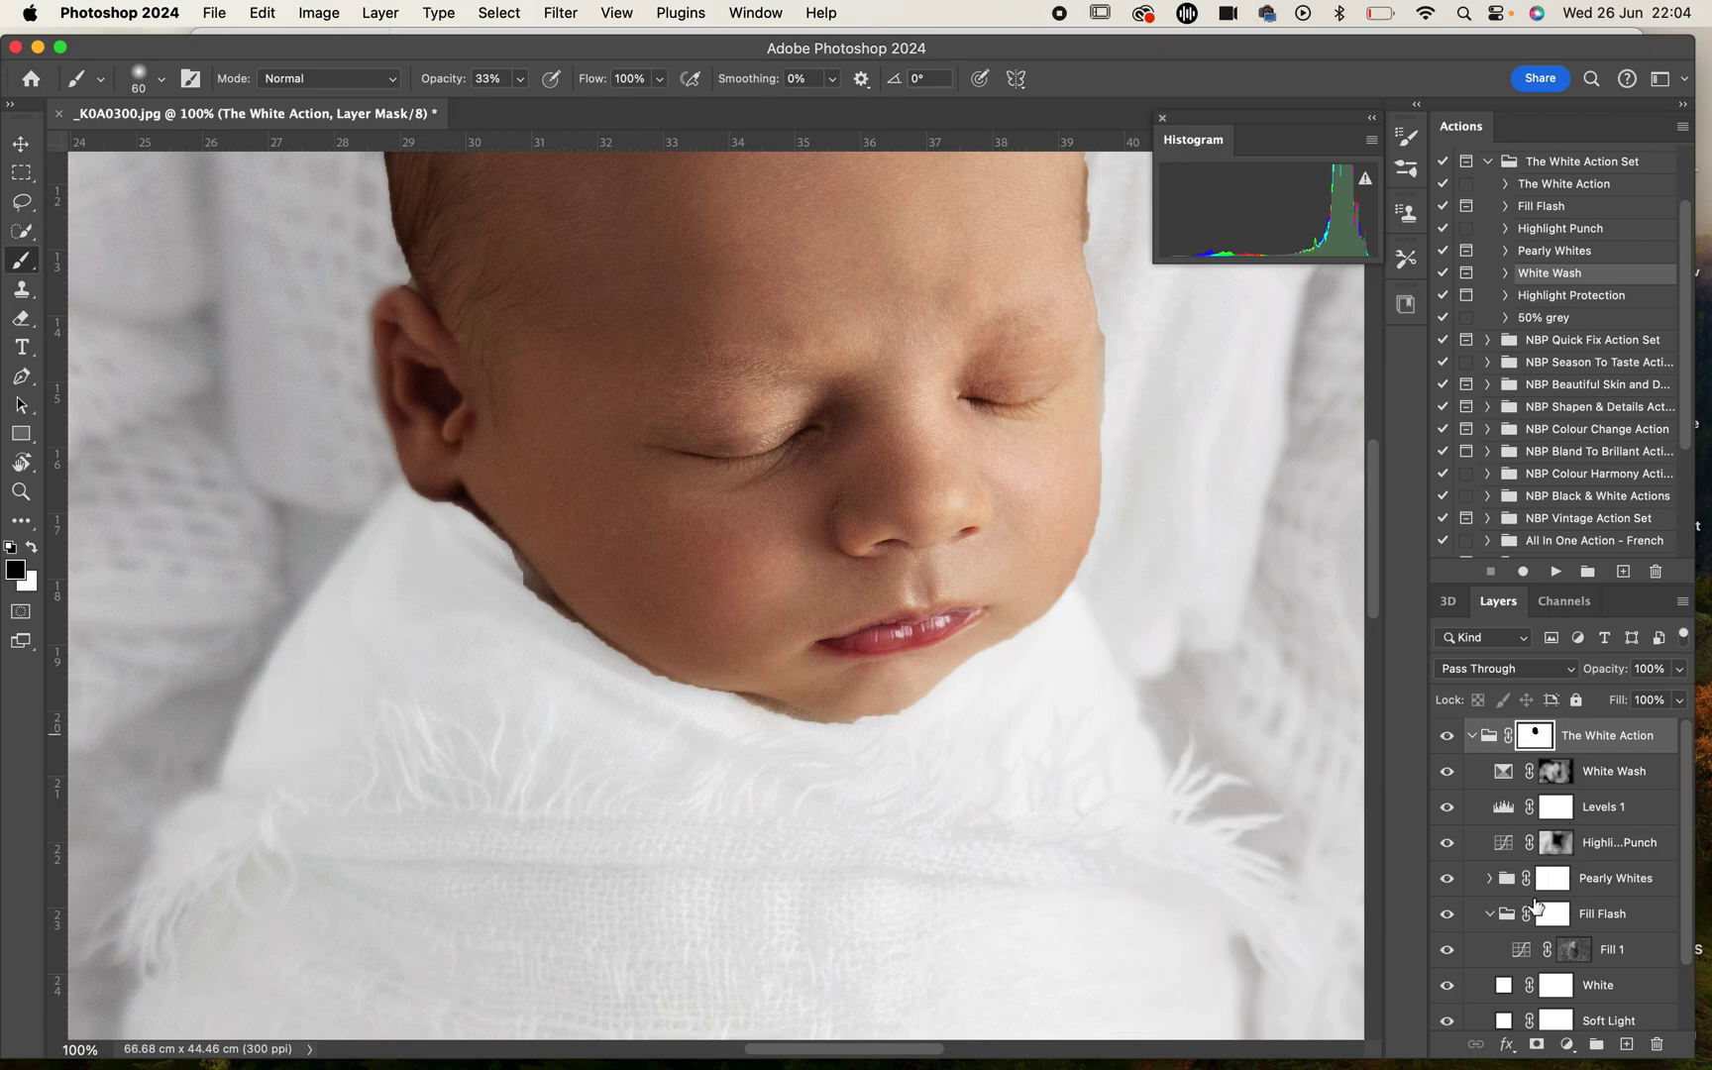
left_click(1449, 736)
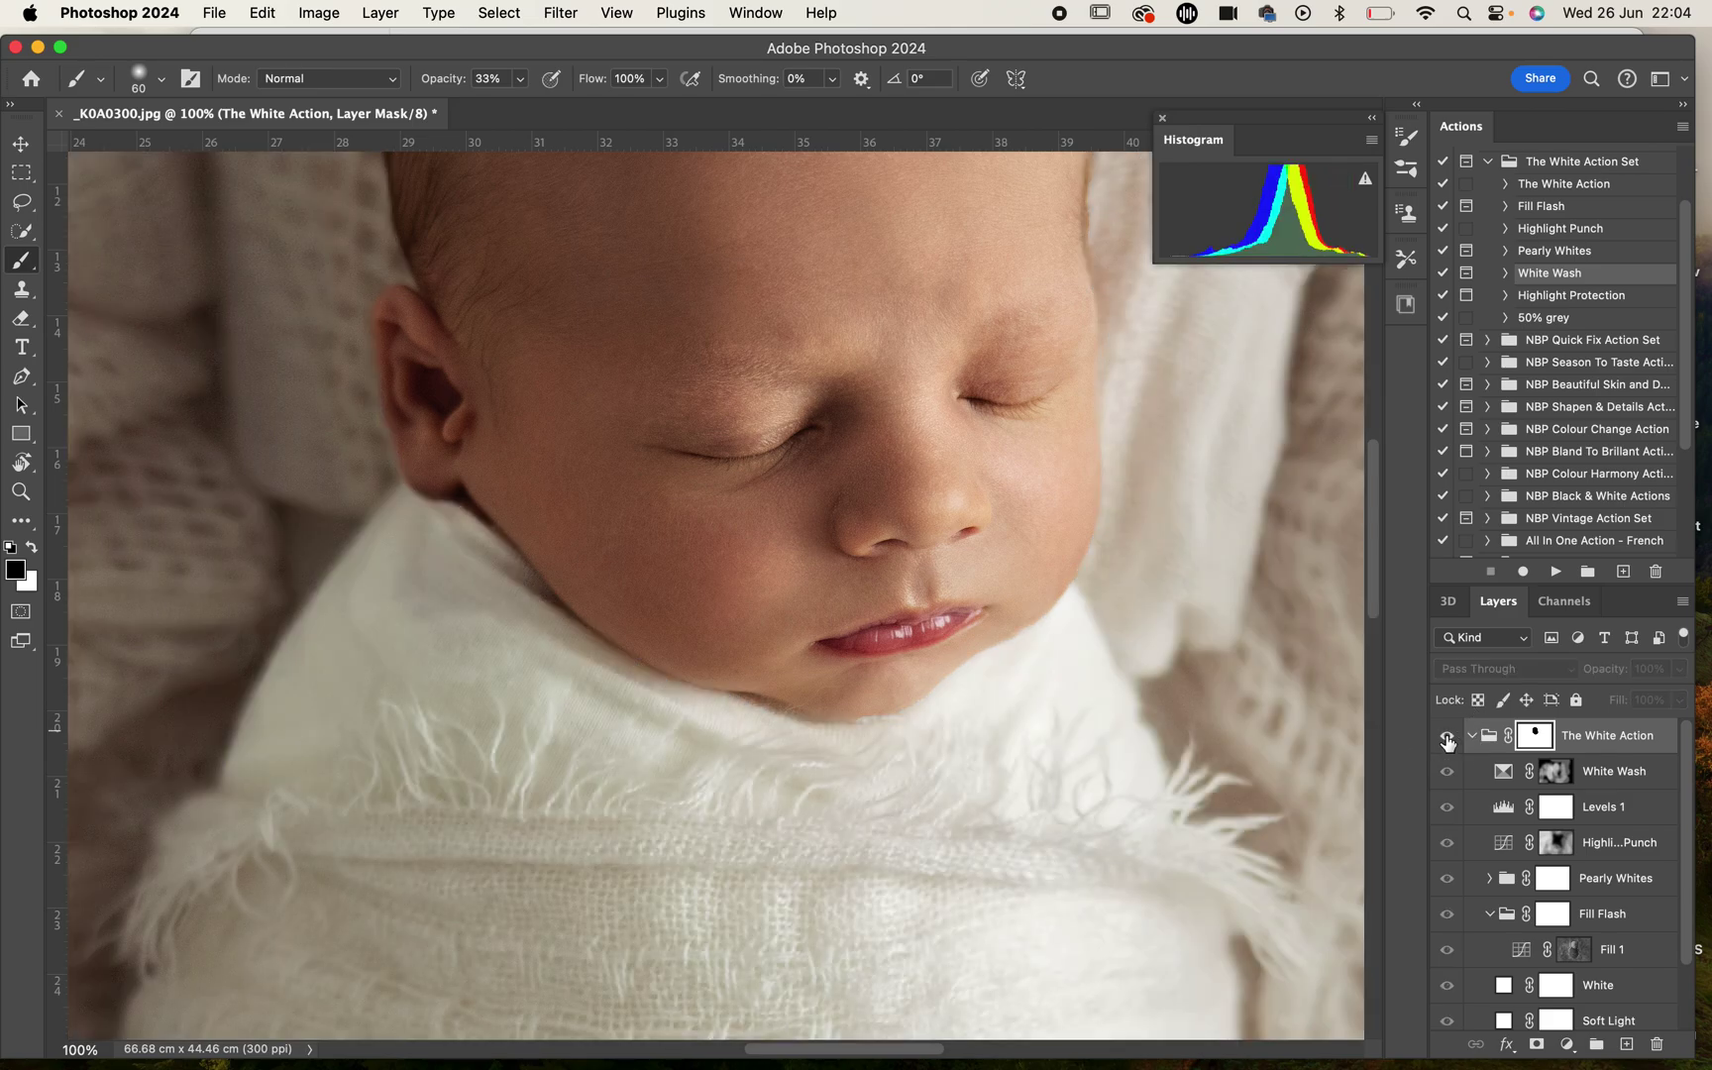
left_click(1448, 739)
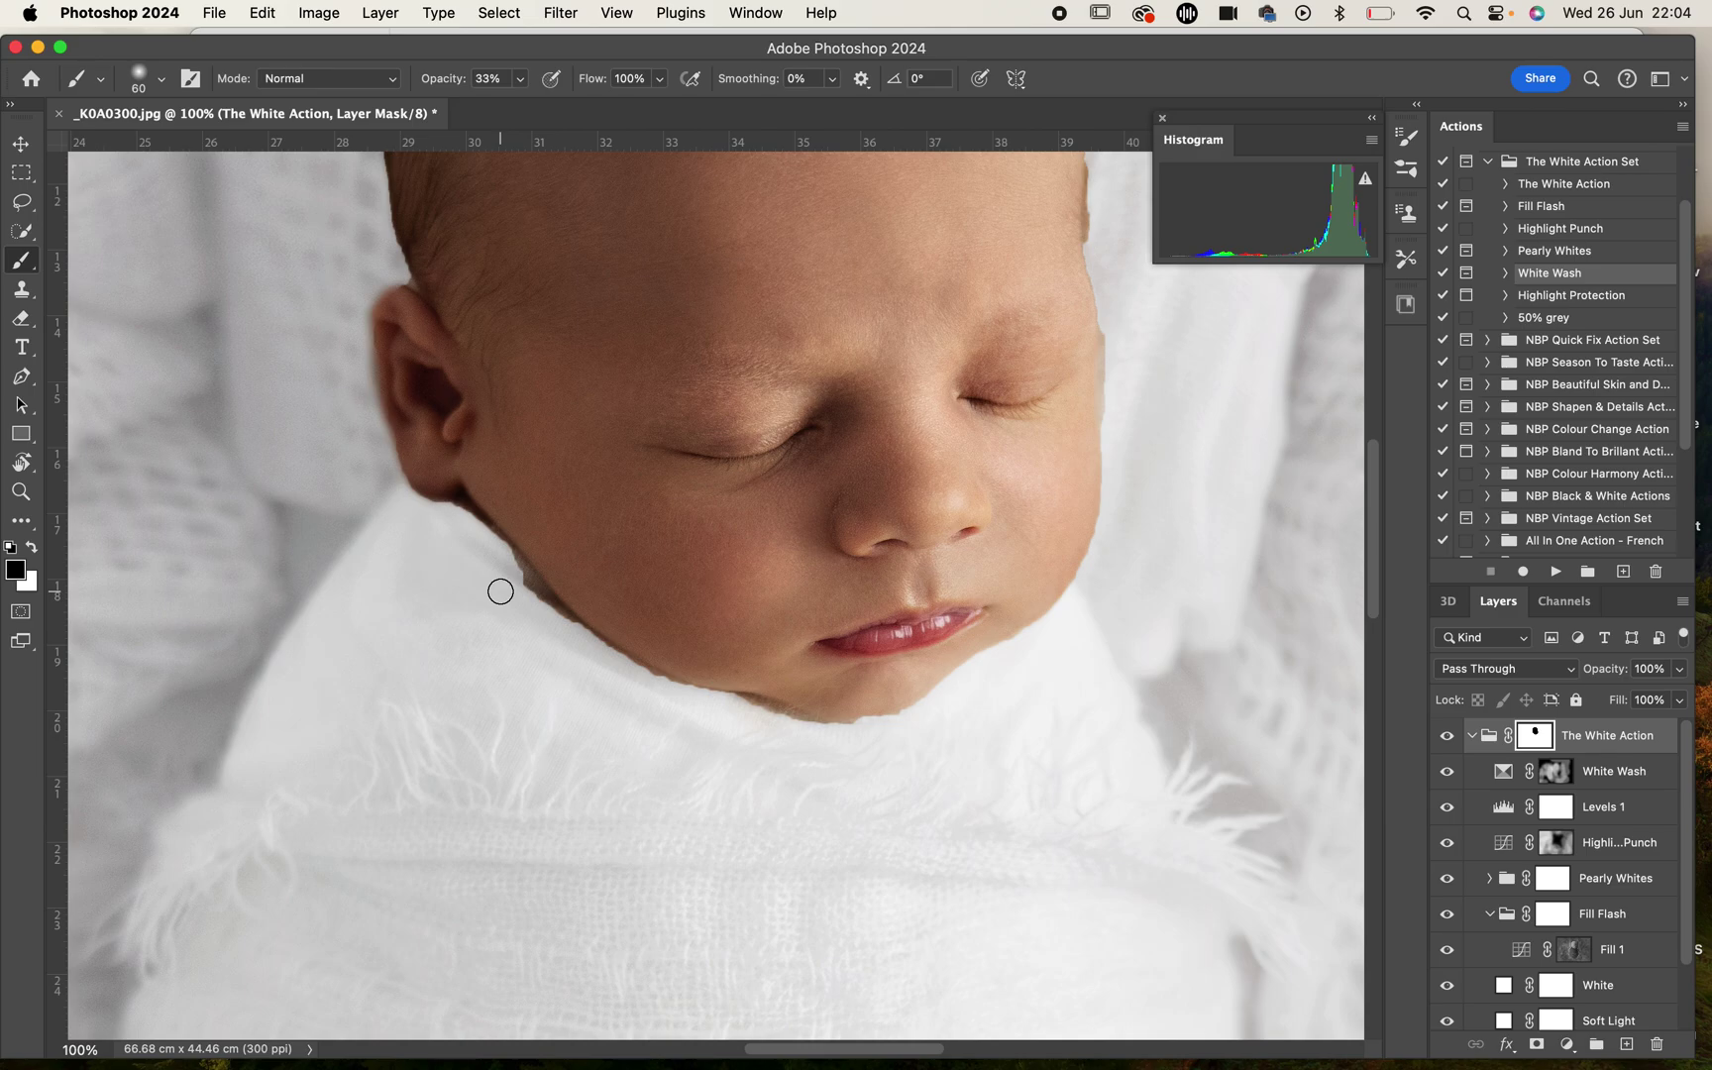
key("x")
left_click_drag(470, 78, 525, 97)
Step: Whiten the neck, chin shadow and swaddle edge on the mask while restoring the earlobe's skin tone
mouse_move(462, 515)
left_mouse_down()
mouse_move(496, 566)
mouse_move(461, 520)
mouse_move(551, 615)
left_mouse_up()
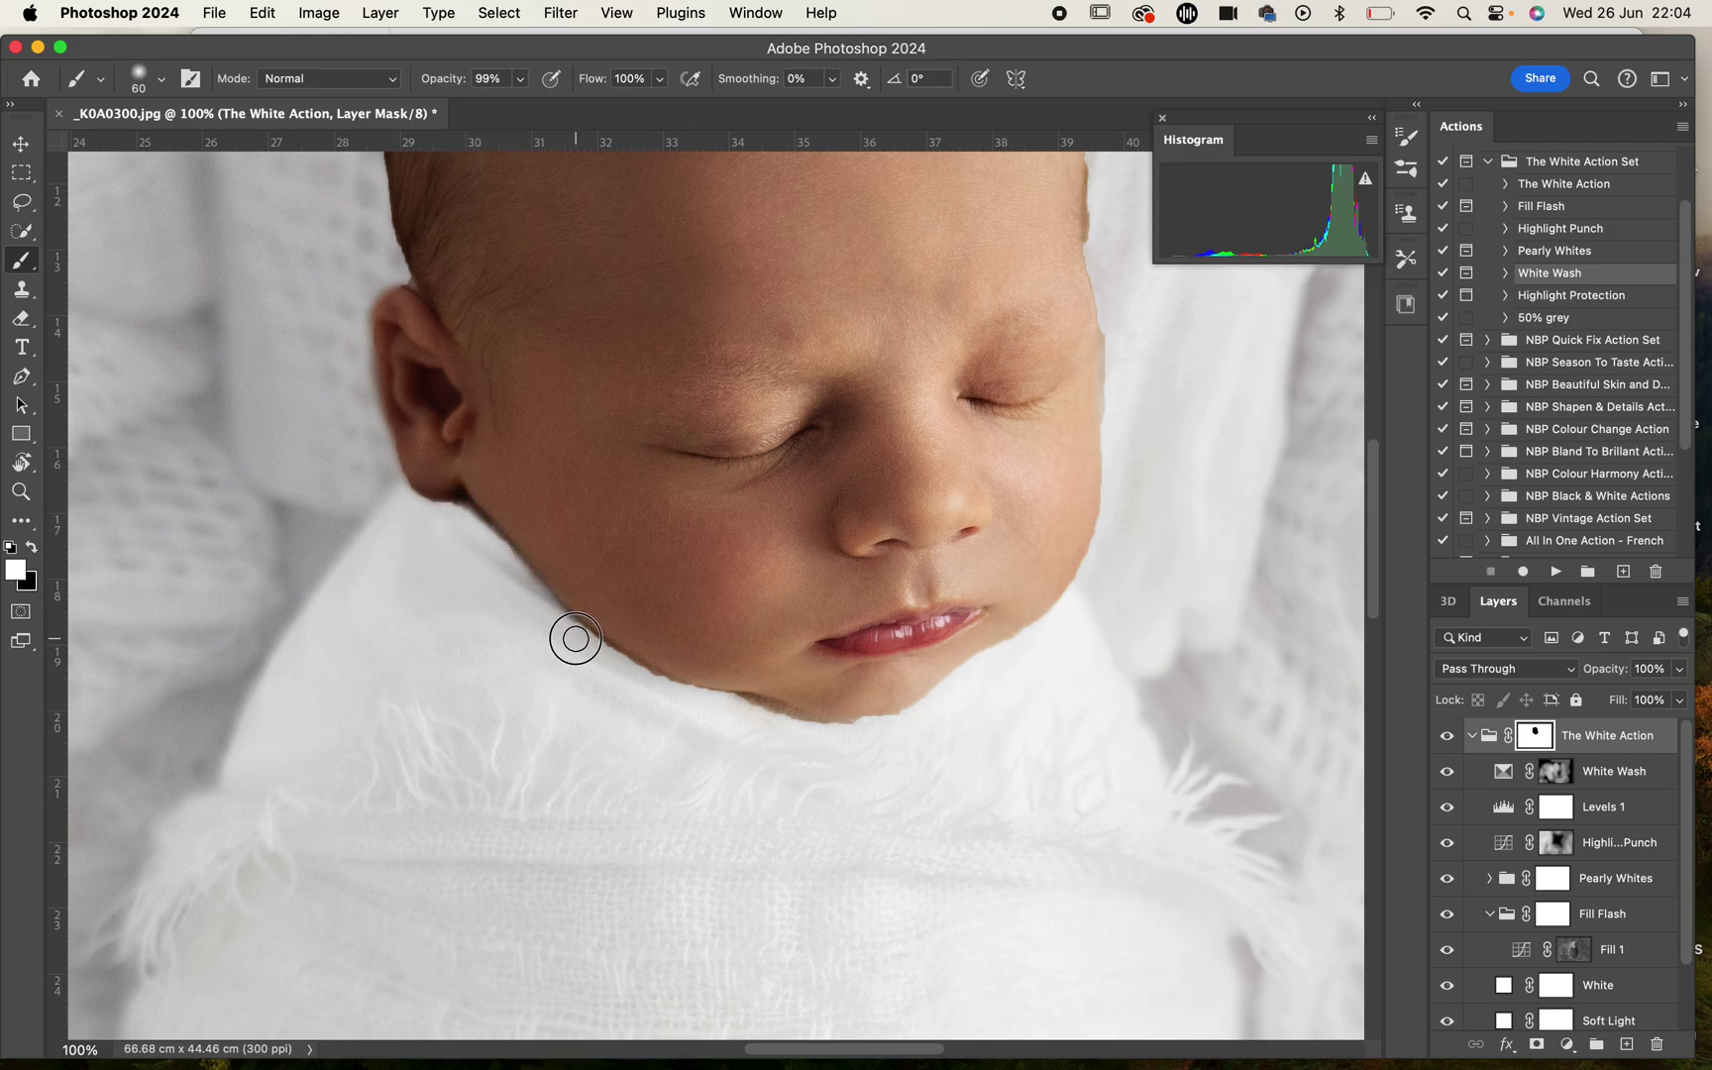
left_click_drag(453, 504, 638, 700)
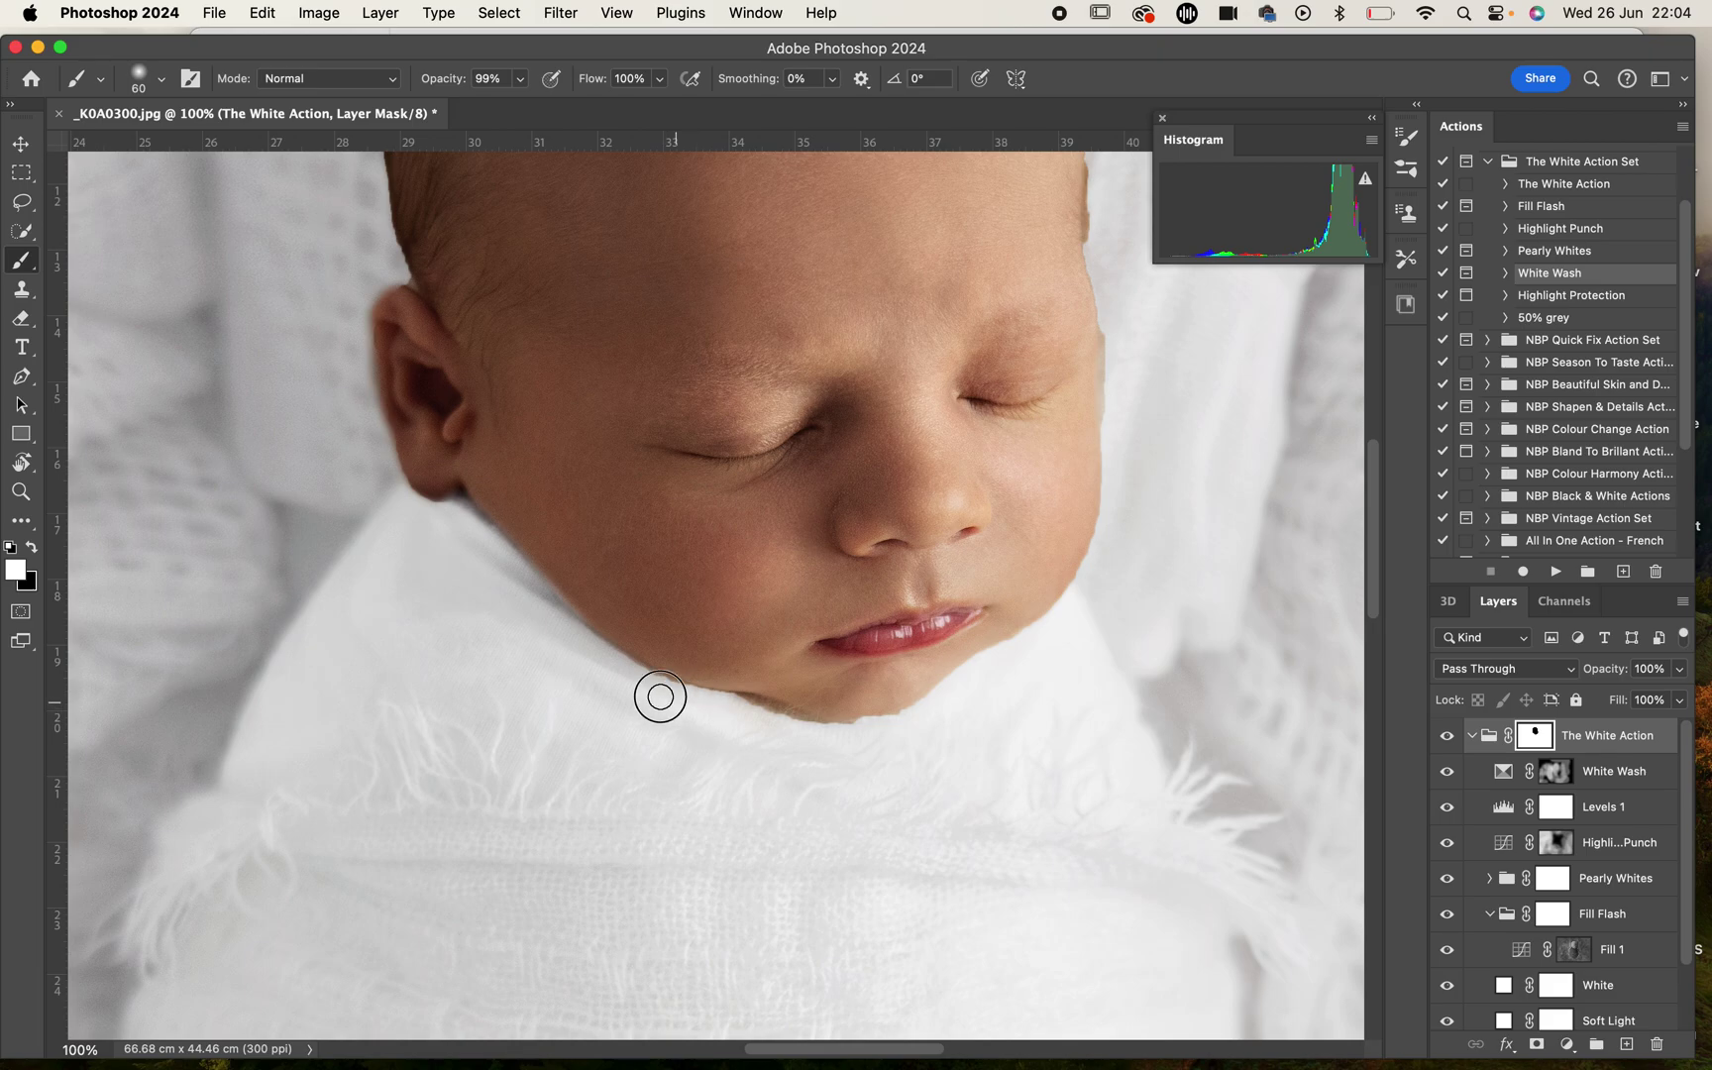
mouse_move(688, 695)
left_mouse_down()
mouse_move(871, 738)
mouse_move(650, 650)
mouse_move(868, 707)
mouse_move(933, 662)
left_mouse_up()
key("x")
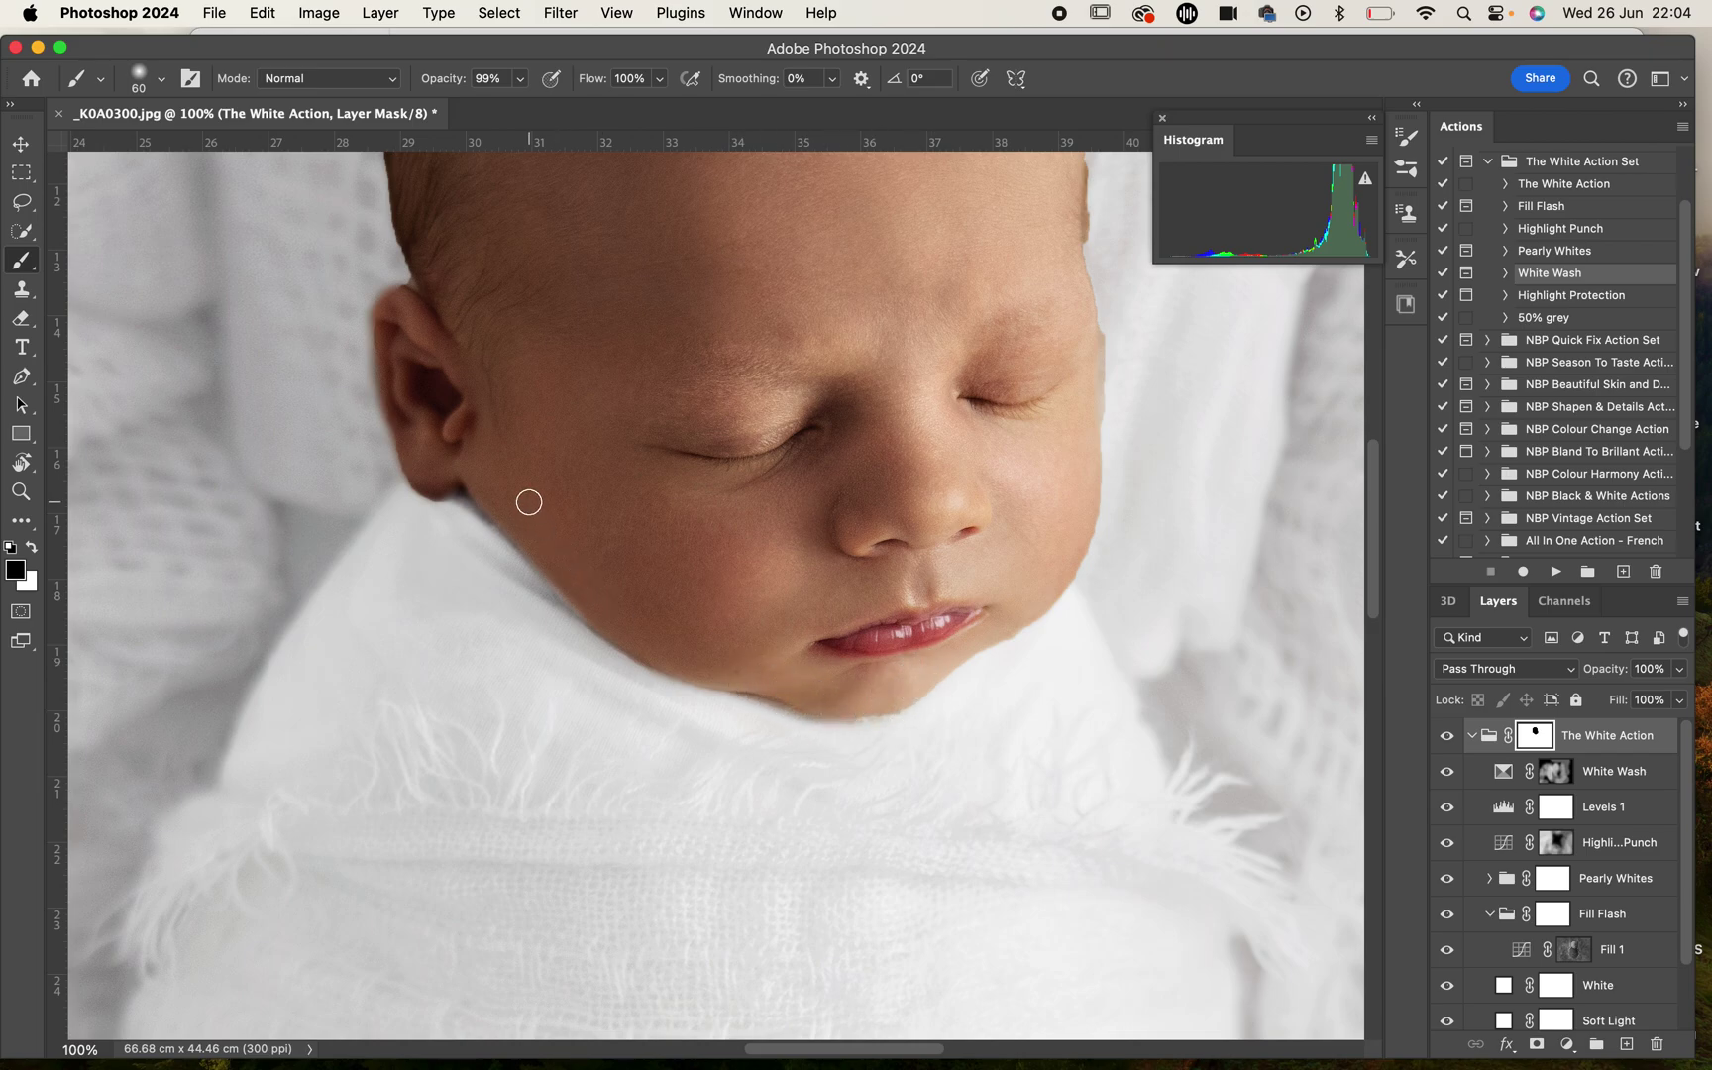
key("x")
mouse_move(458, 500)
left_mouse_down()
mouse_move(397, 498)
mouse_move(455, 504)
mouse_move(492, 562)
left_mouse_up()
key("x")
mouse_move(416, 470)
left_mouse_down()
mouse_move(451, 469)
mouse_move(592, 561)
left_mouse_up()
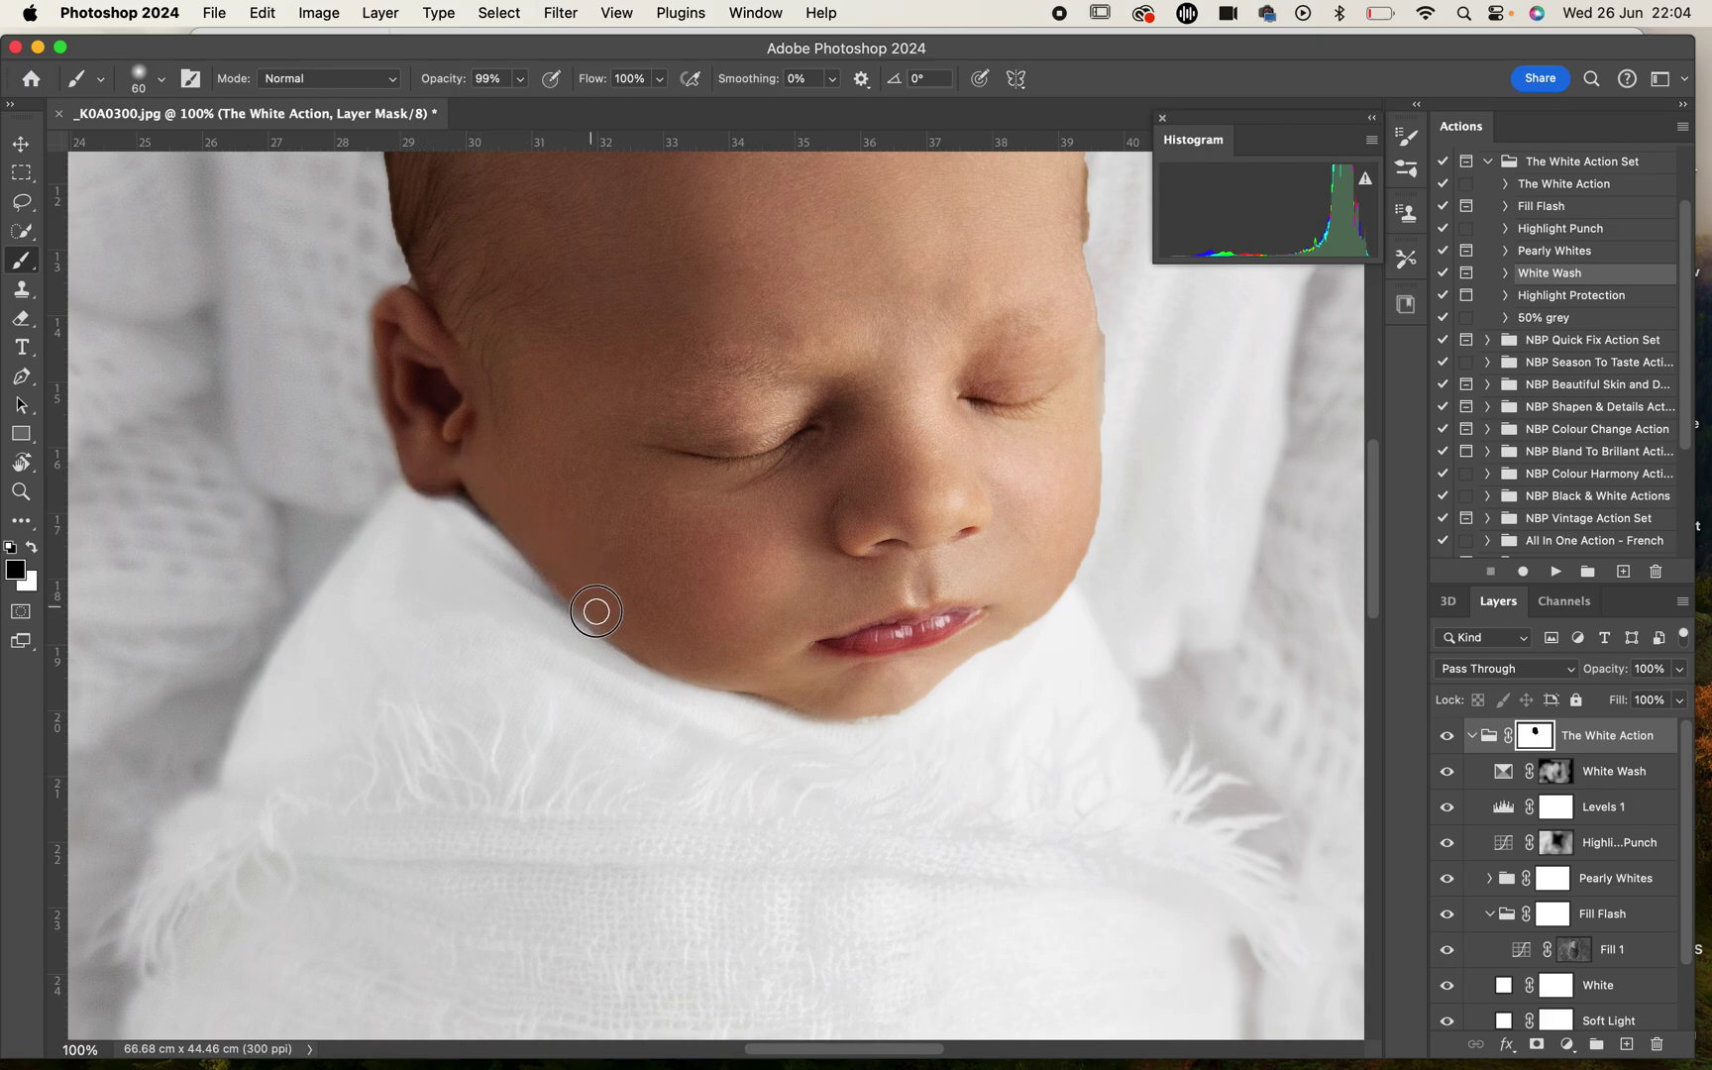
Step: Whiten the background beside the forehead and restore the cheek edge down to the chin
scroll(798, 566, "up", 3)
scroll(807, 567, "up", 5)
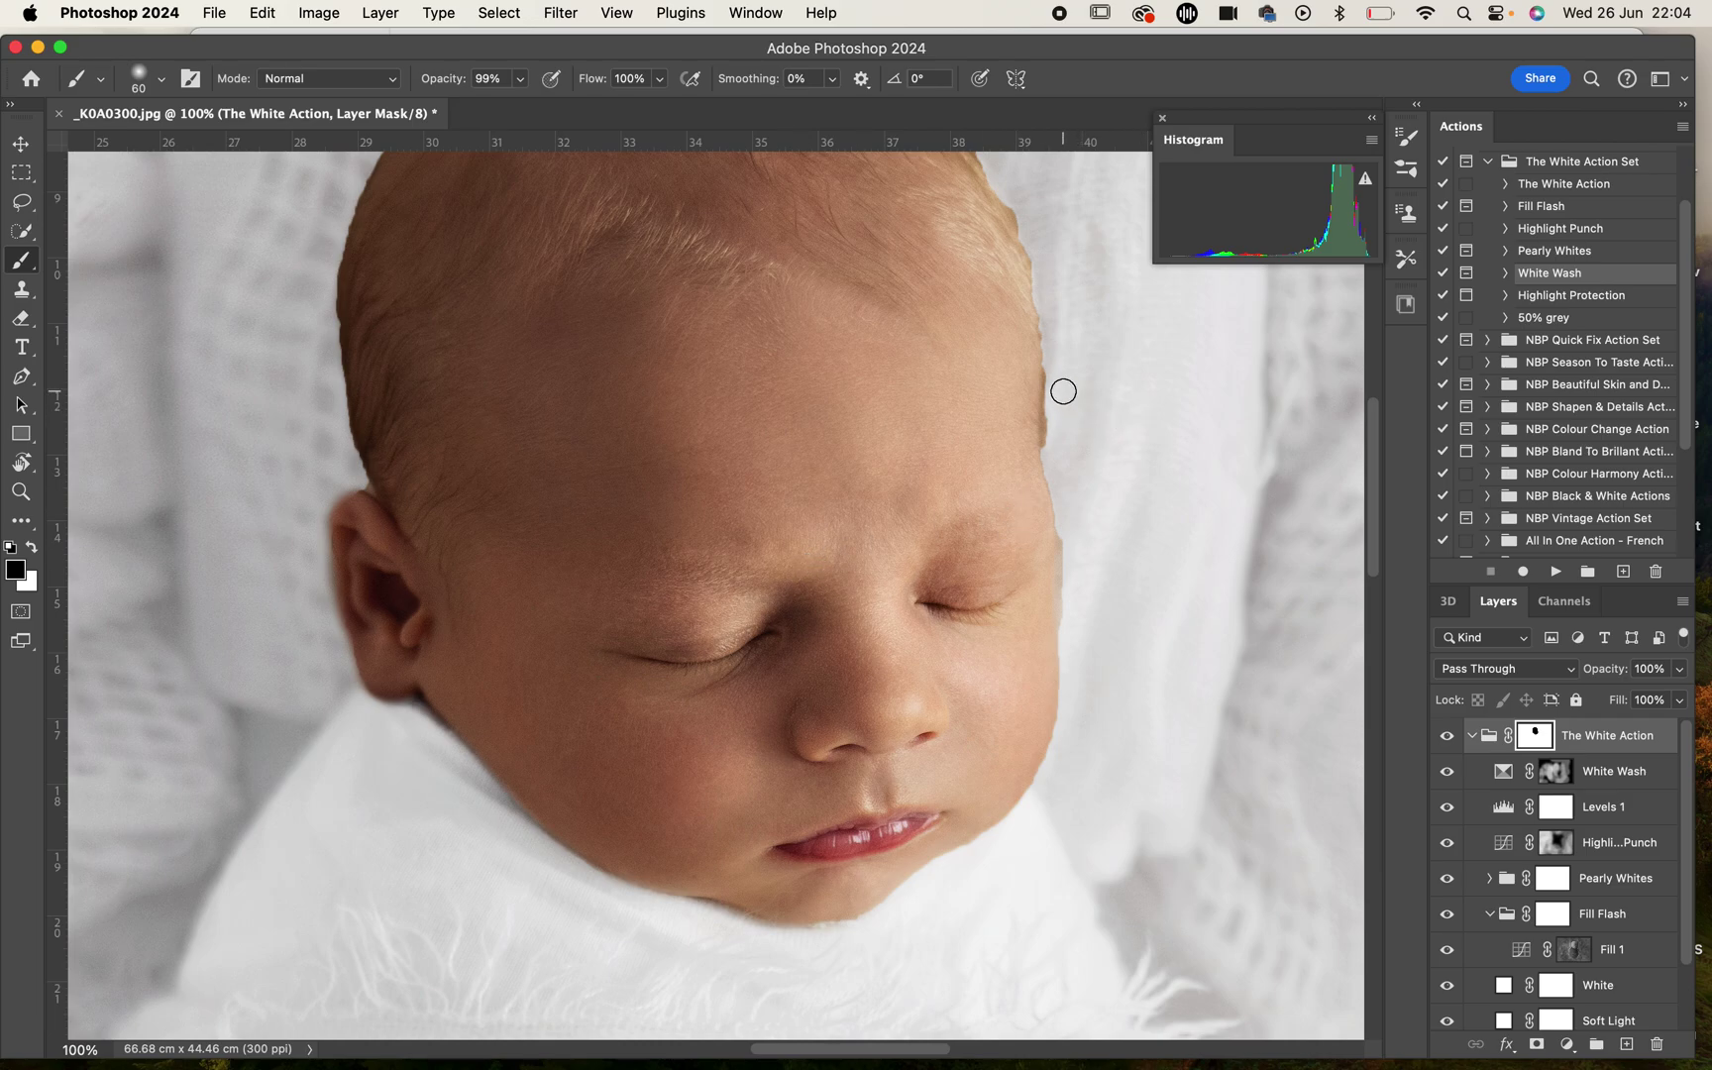
key("x")
mouse_move(1063, 385)
left_mouse_down()
mouse_move(1074, 650)
mouse_move(1067, 564)
mouse_move(1070, 622)
left_mouse_up()
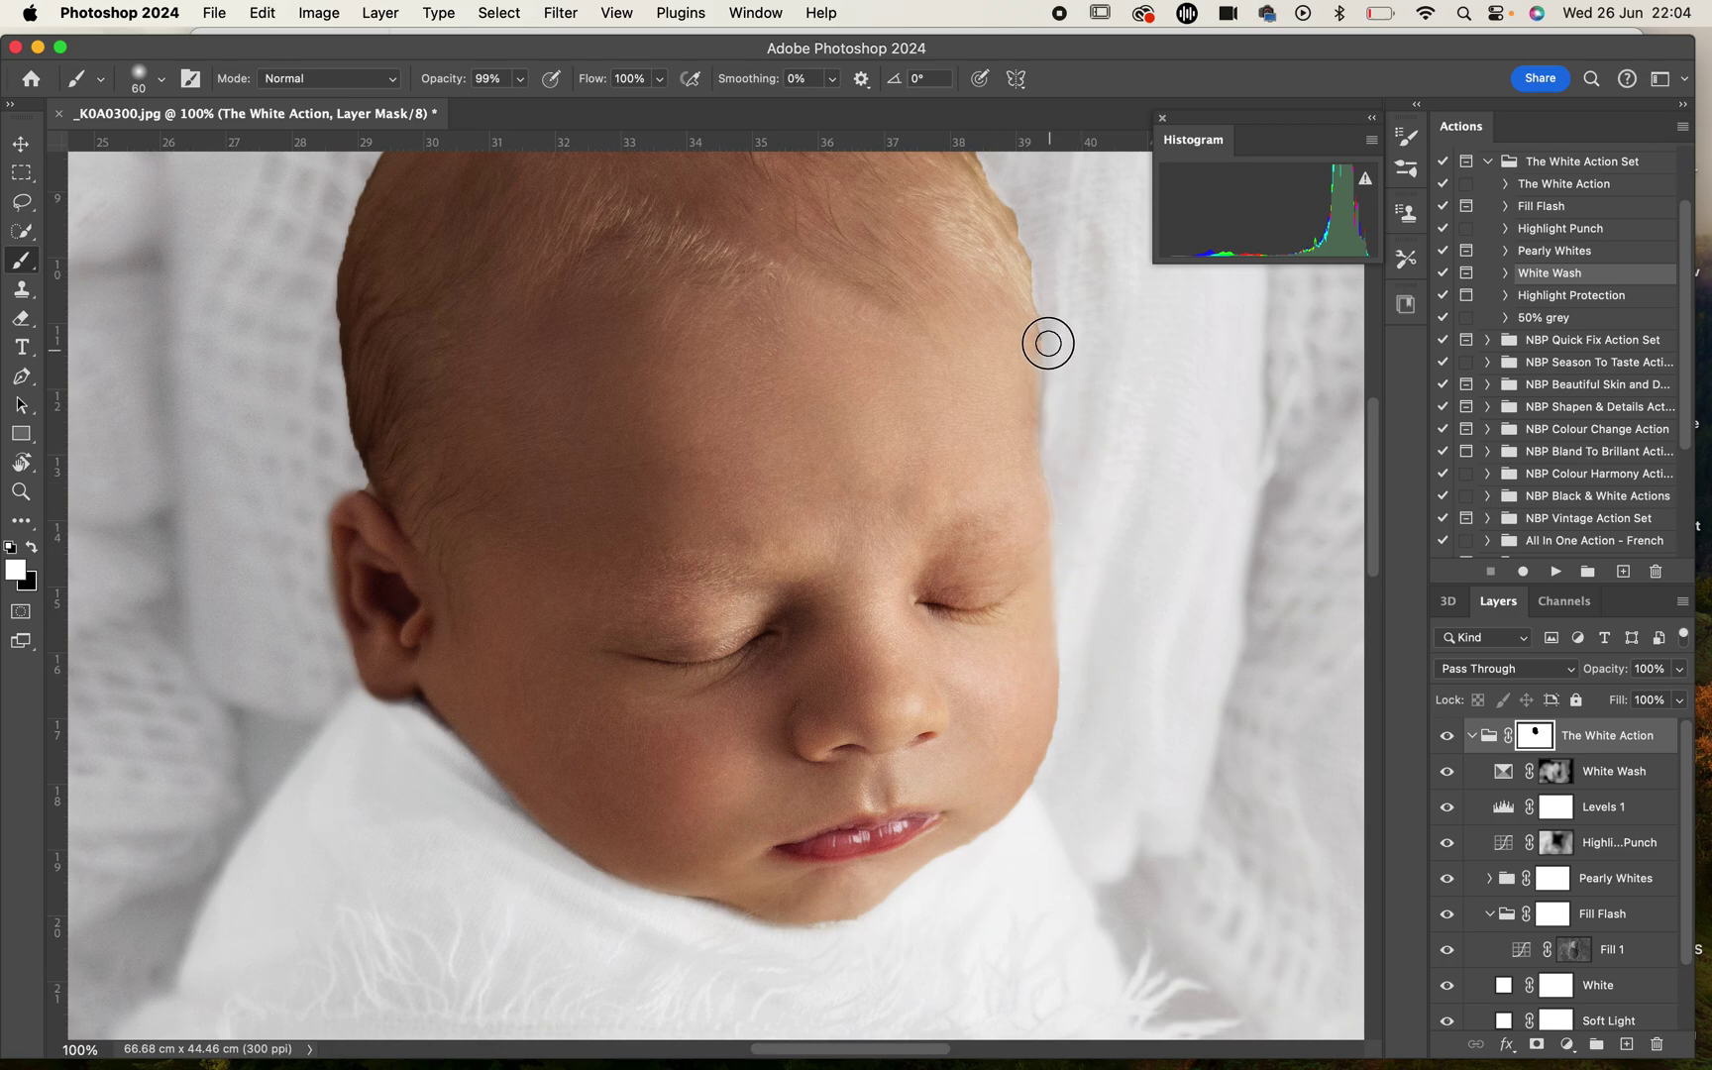
key("x")
mouse_move(1011, 511)
left_mouse_down()
mouse_move(1051, 681)
mouse_move(1006, 782)
mouse_move(970, 786)
left_mouse_up()
key("super+0")
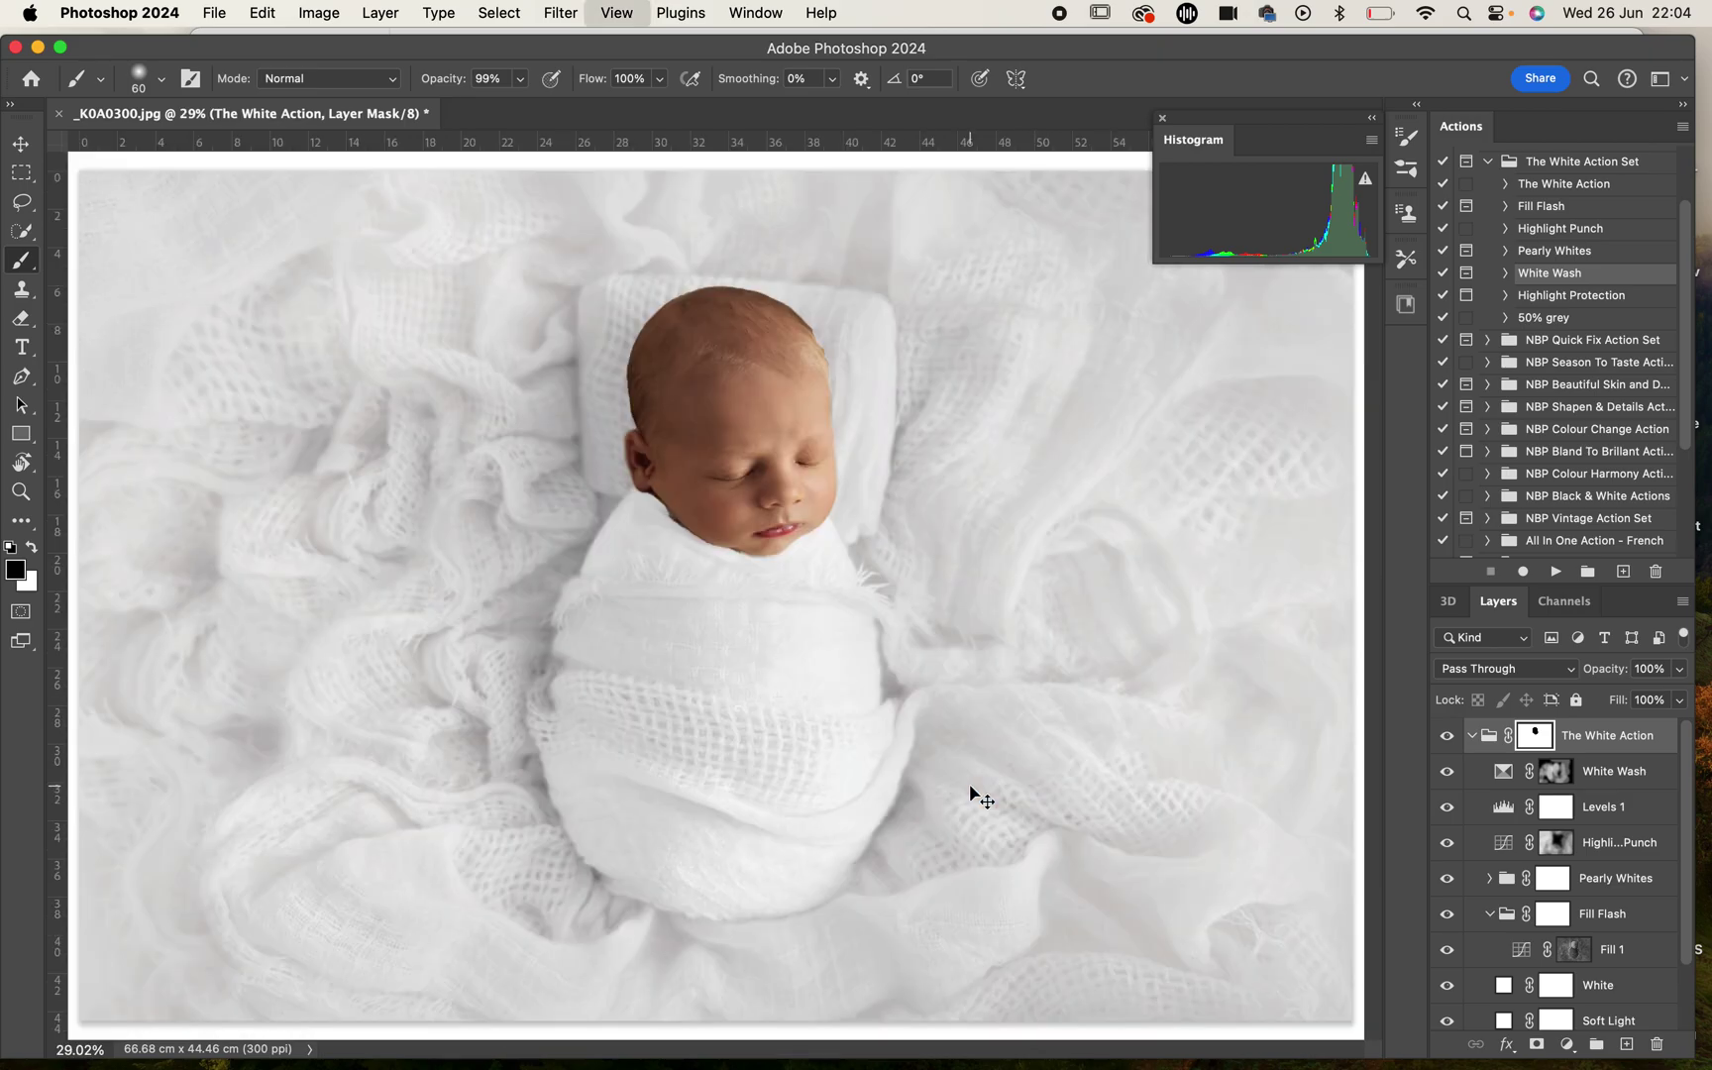
key("super+minus")
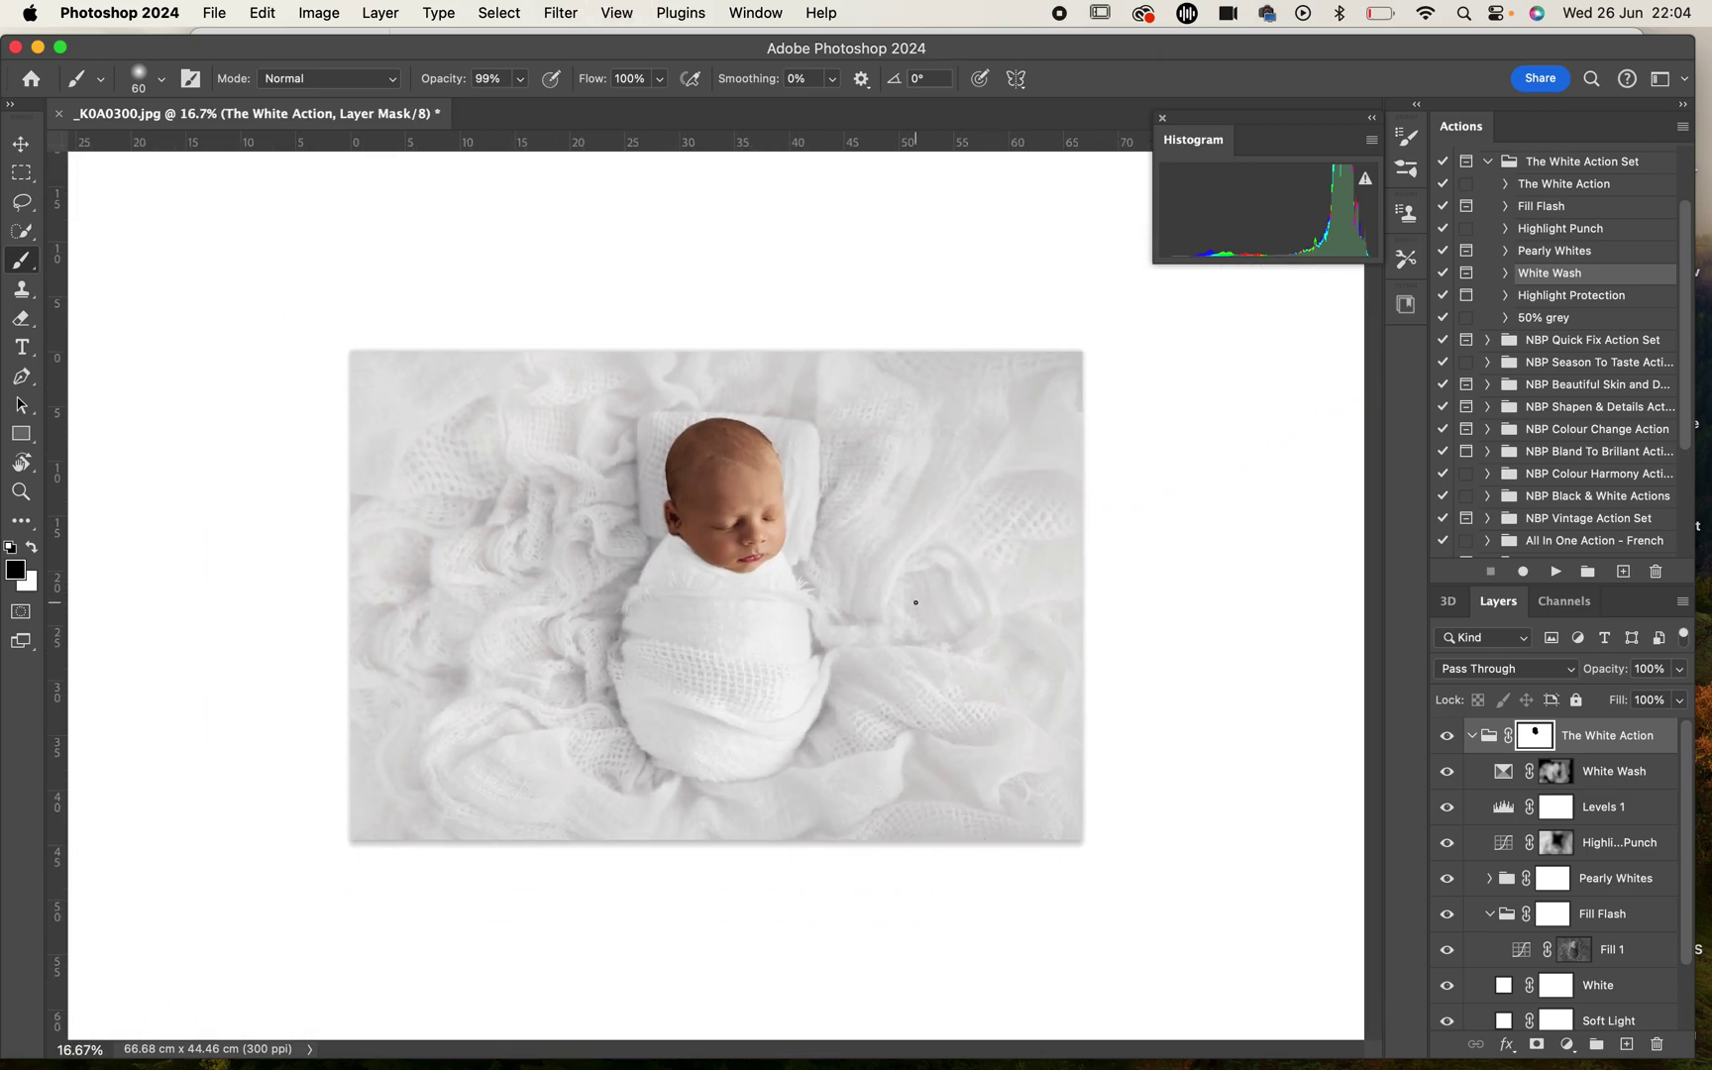
left_click(1445, 738)
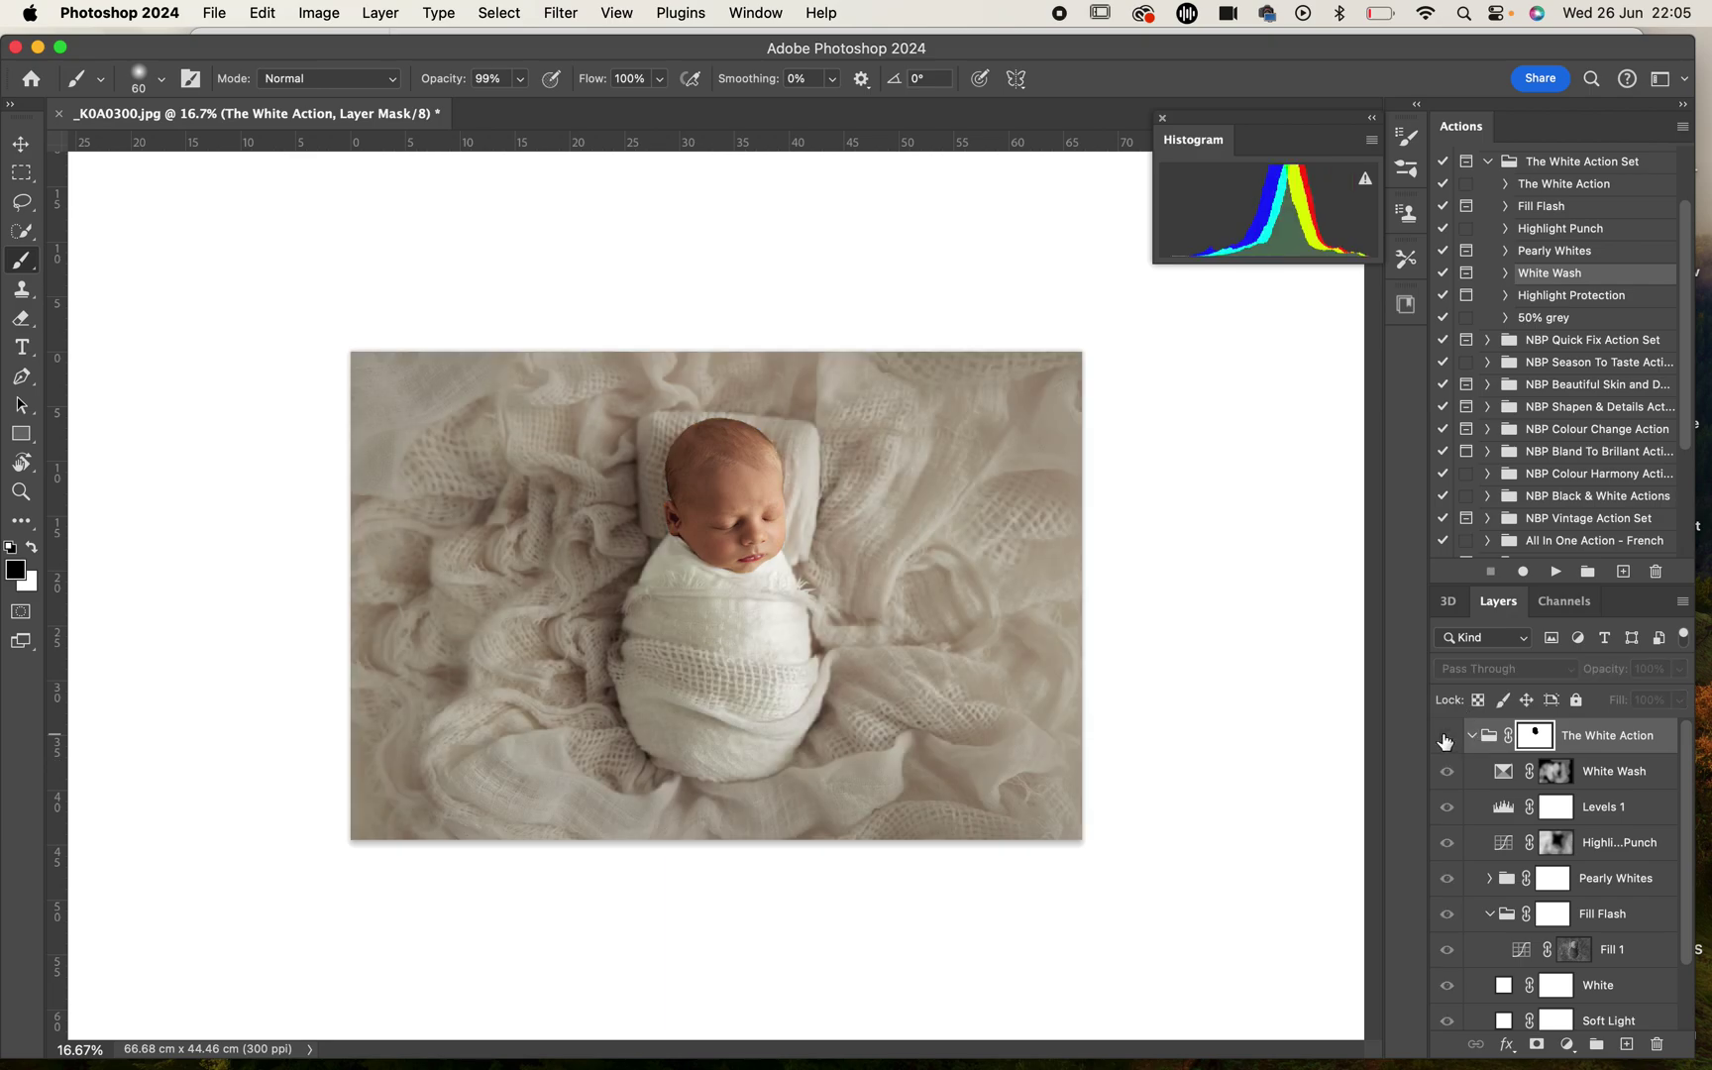
left_click(1445, 738)
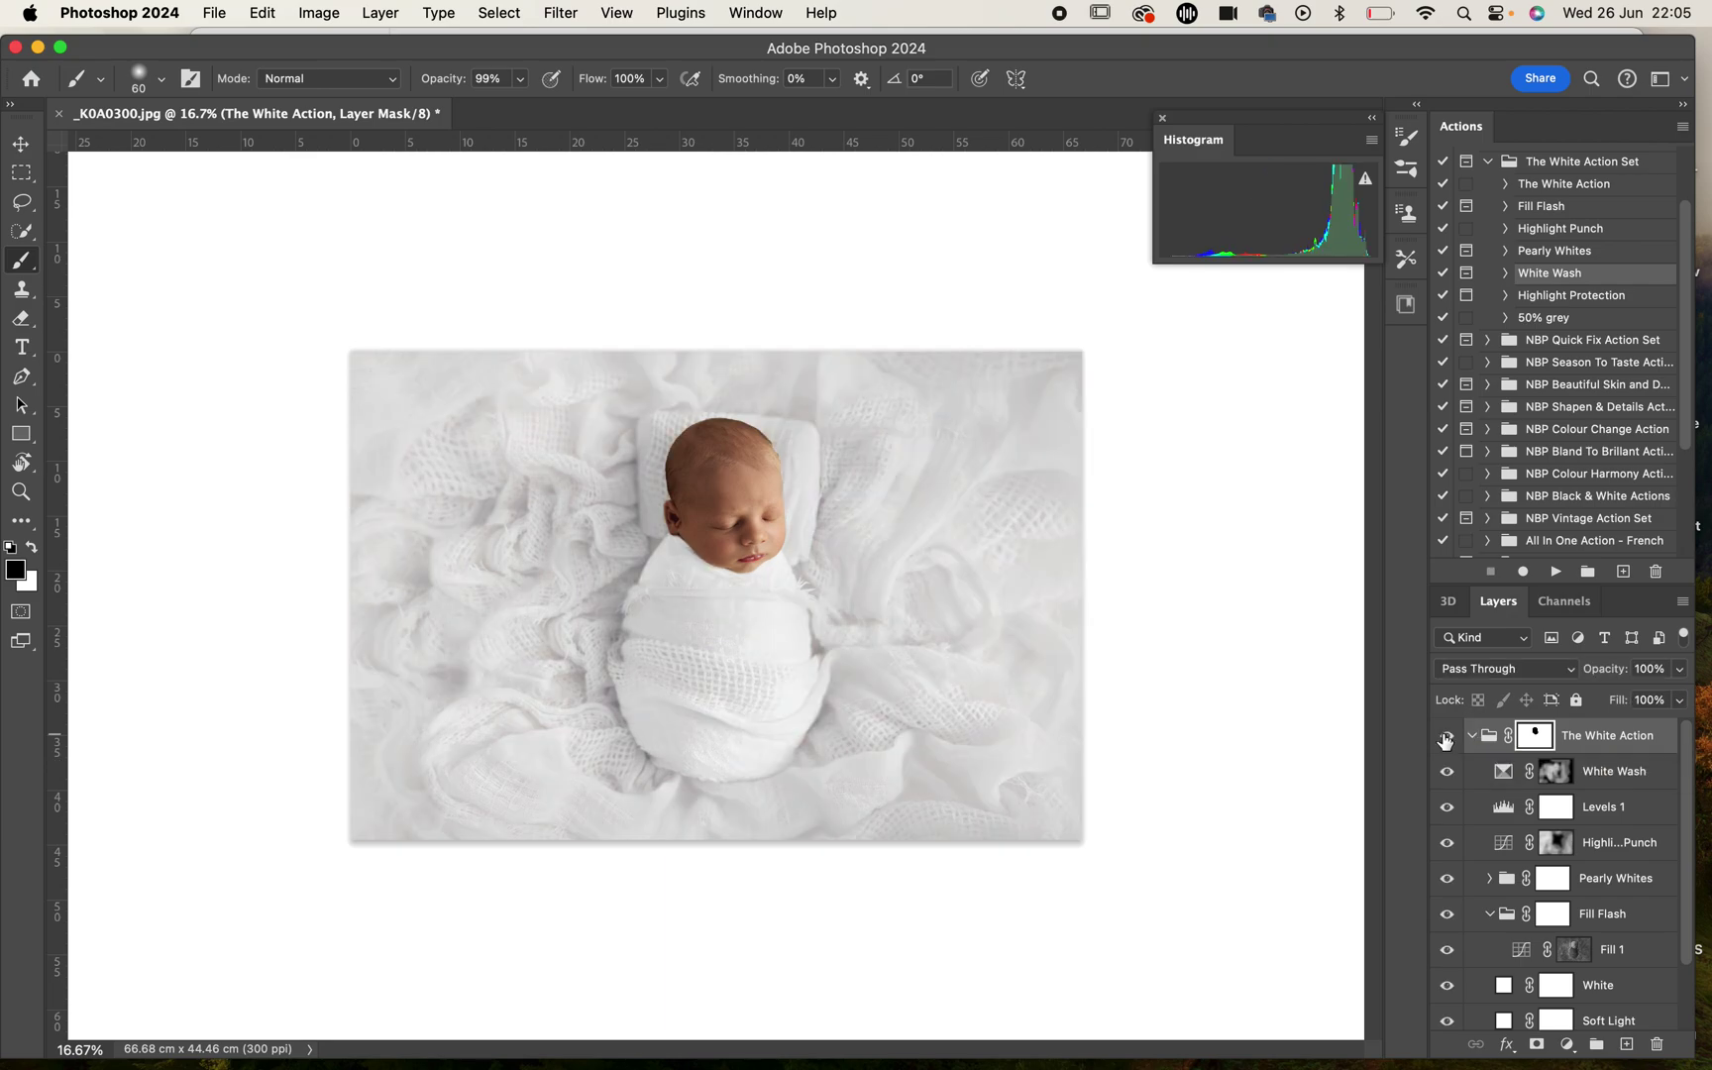
Step: Select The White Action group and set its opacity to 84% in the Layers panel
left_click(1603, 738)
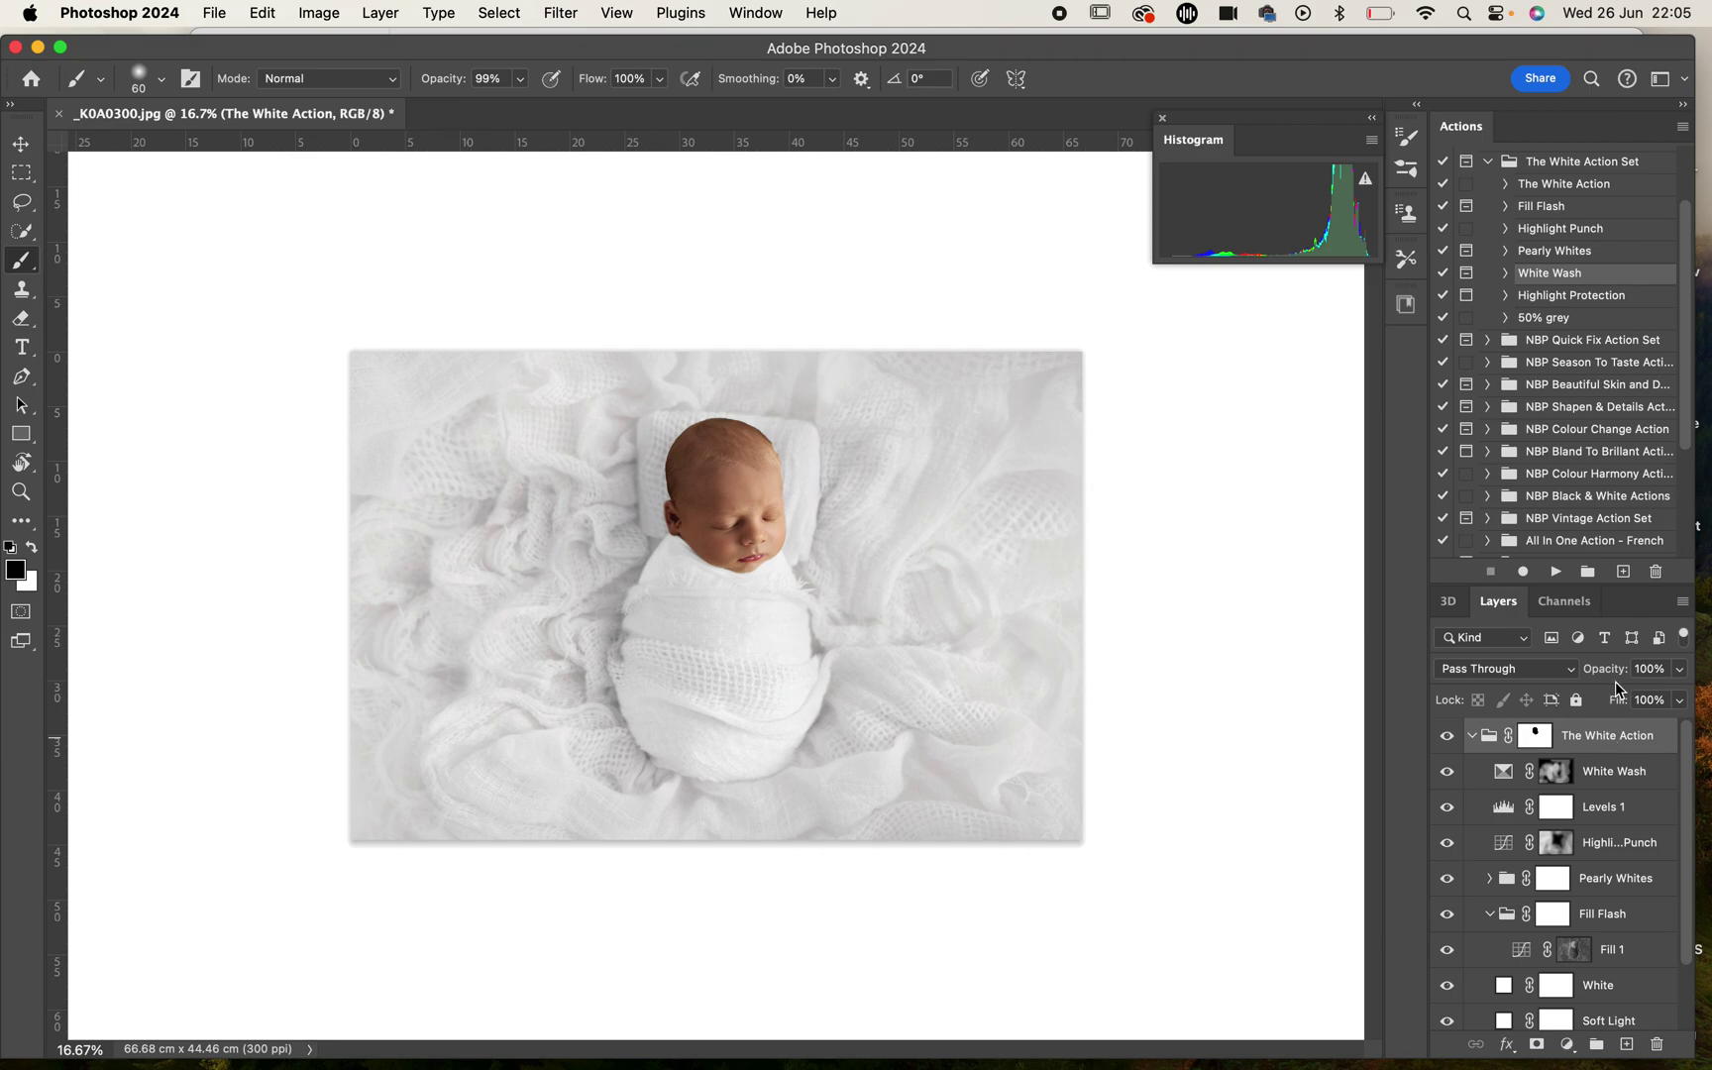
left_click_drag(1612, 677, 1595, 675)
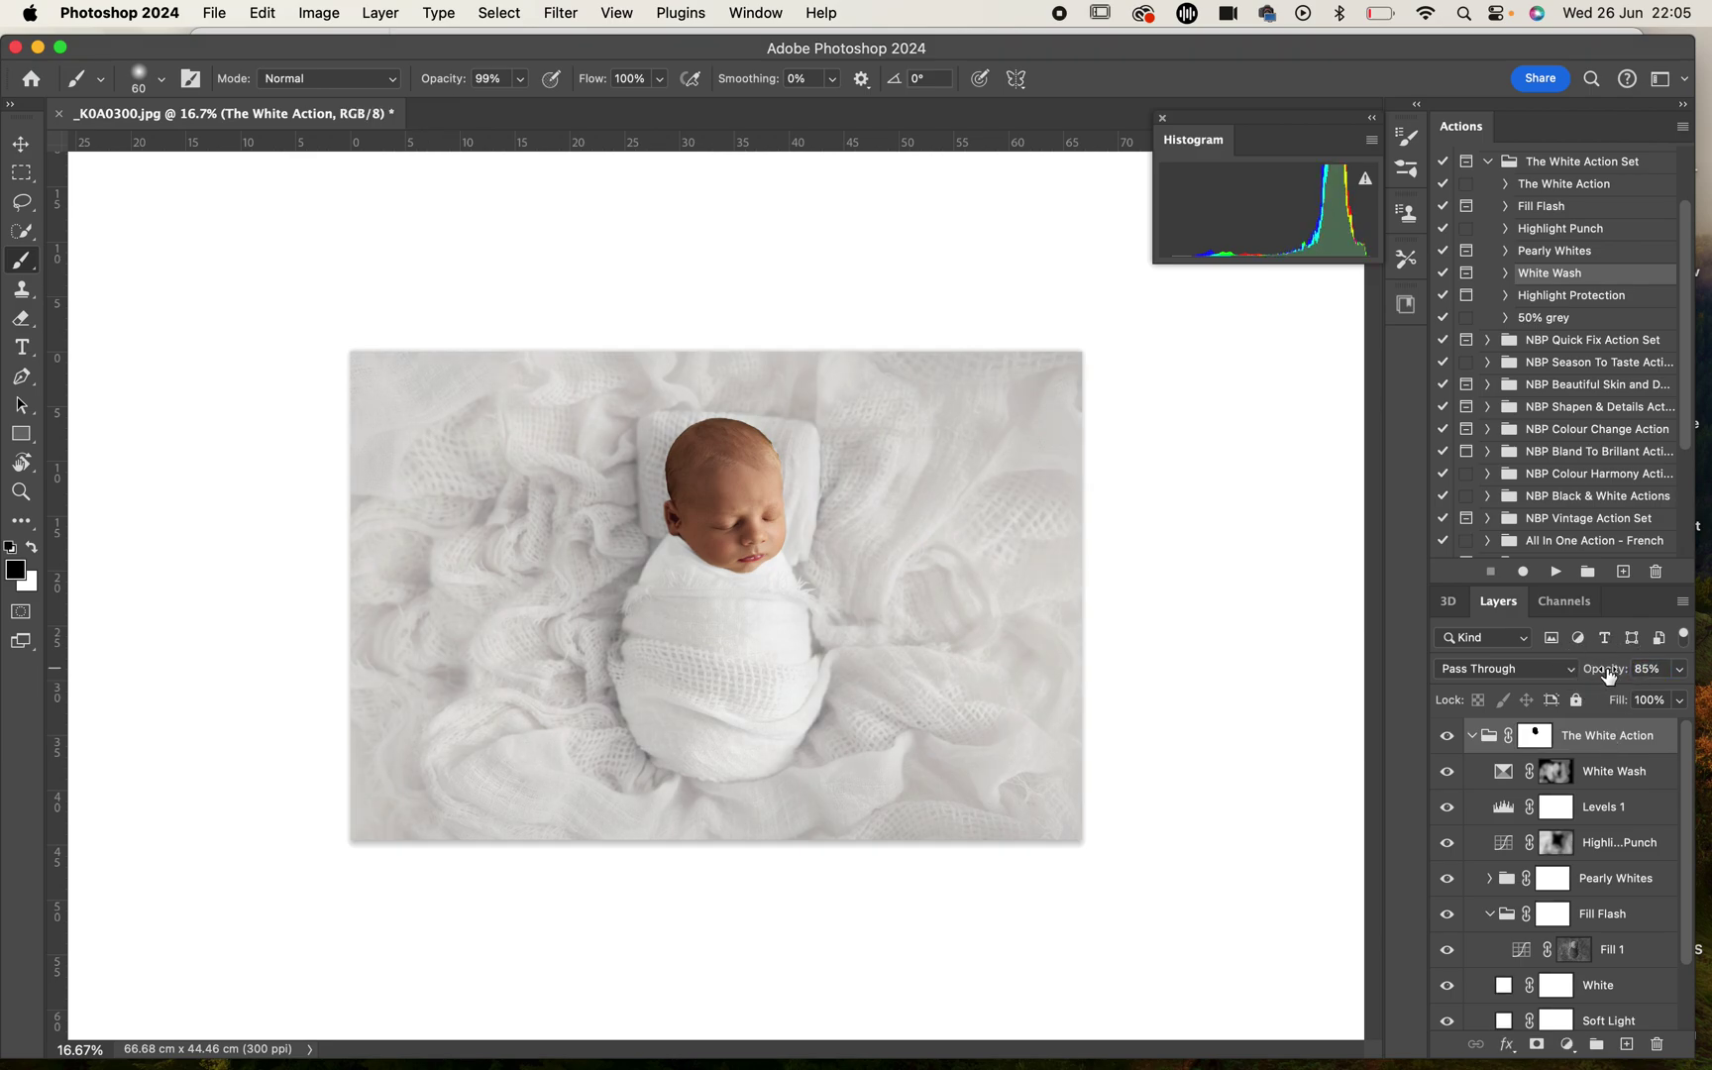
left_click_drag(1607, 676, 1592, 677)
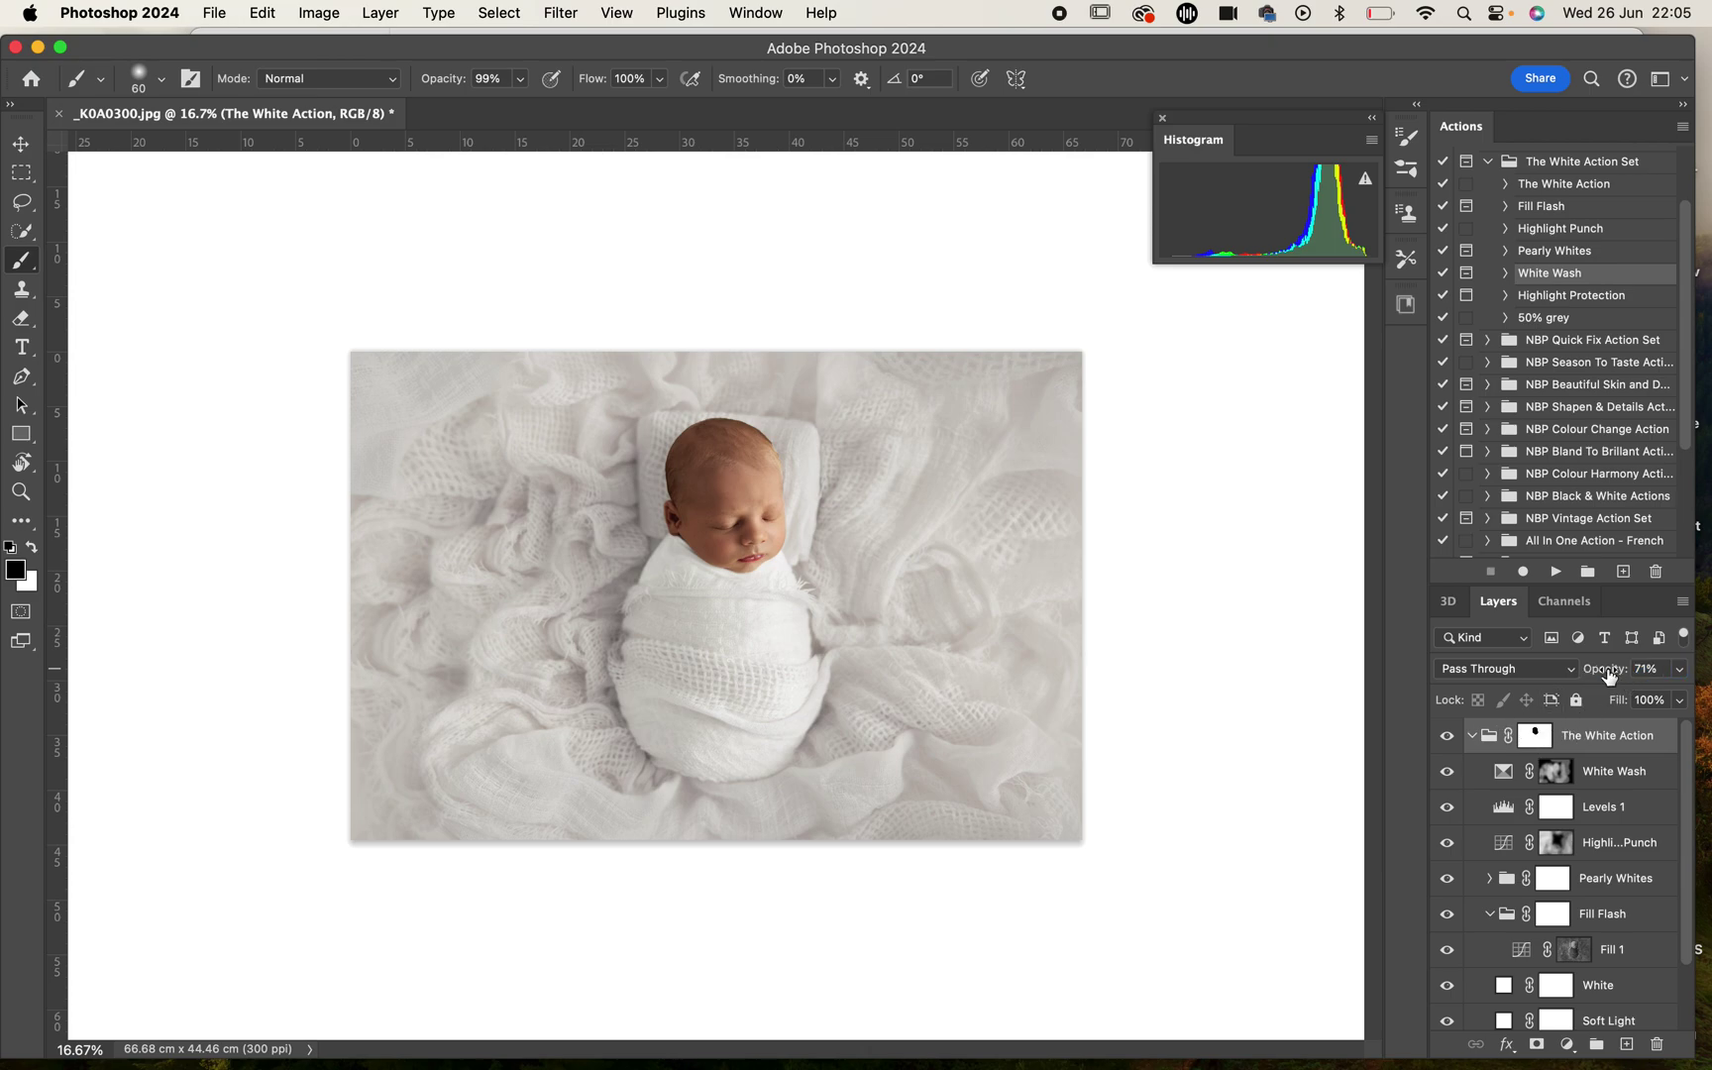
left_click_drag(1609, 677, 1619, 677)
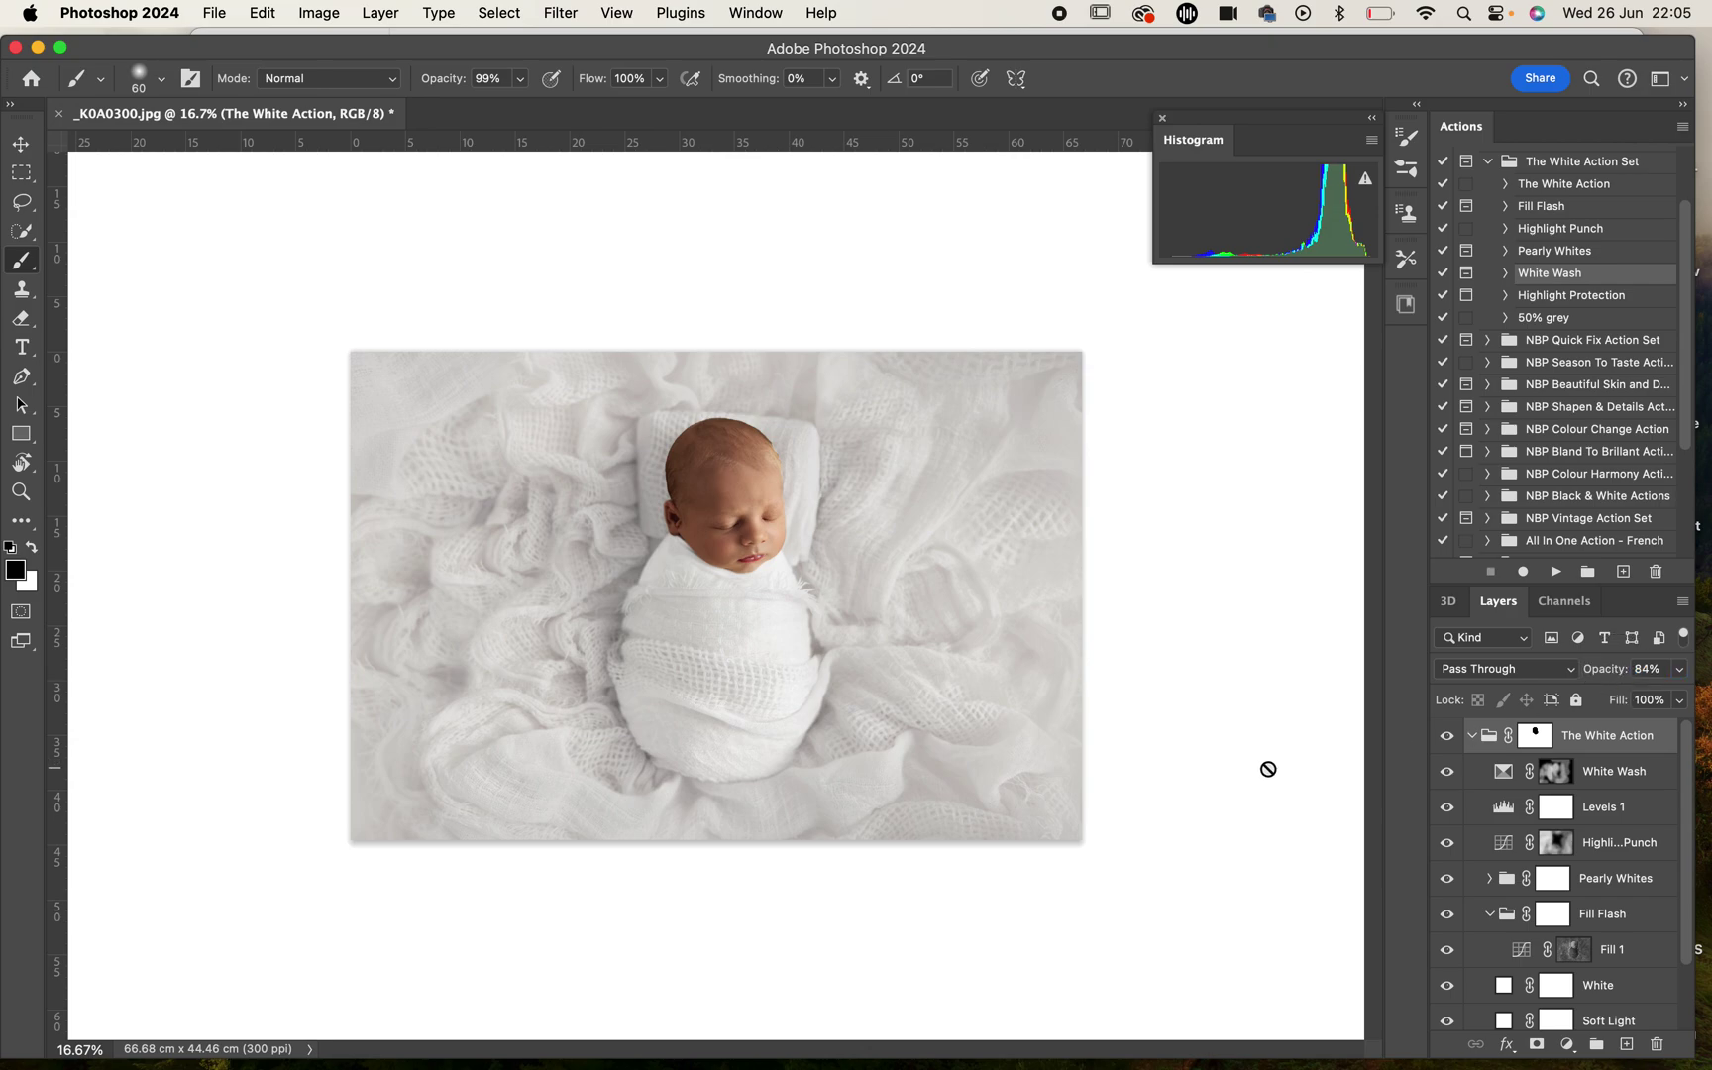